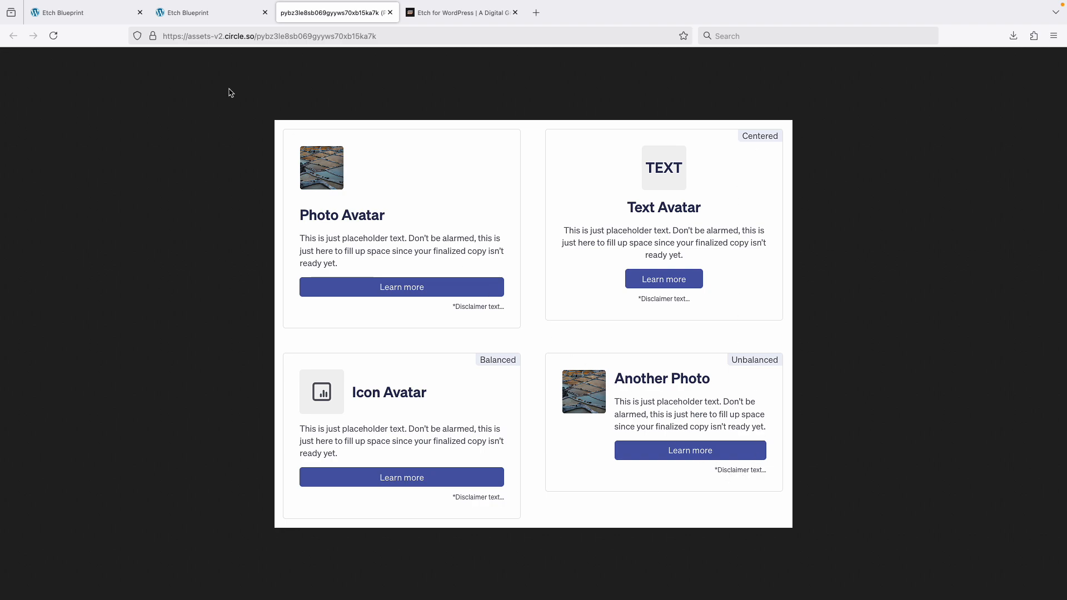
# Return to the editor tab and open the Avatar Card component for editing.
pyautogui.click(112, 13)
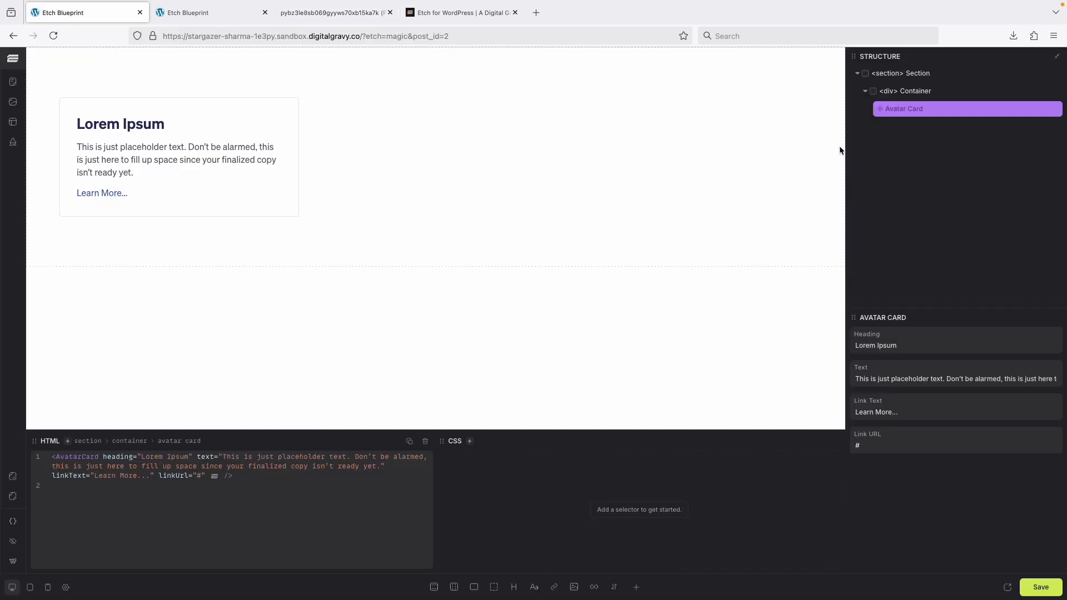
pyautogui.rightClick(918, 113)
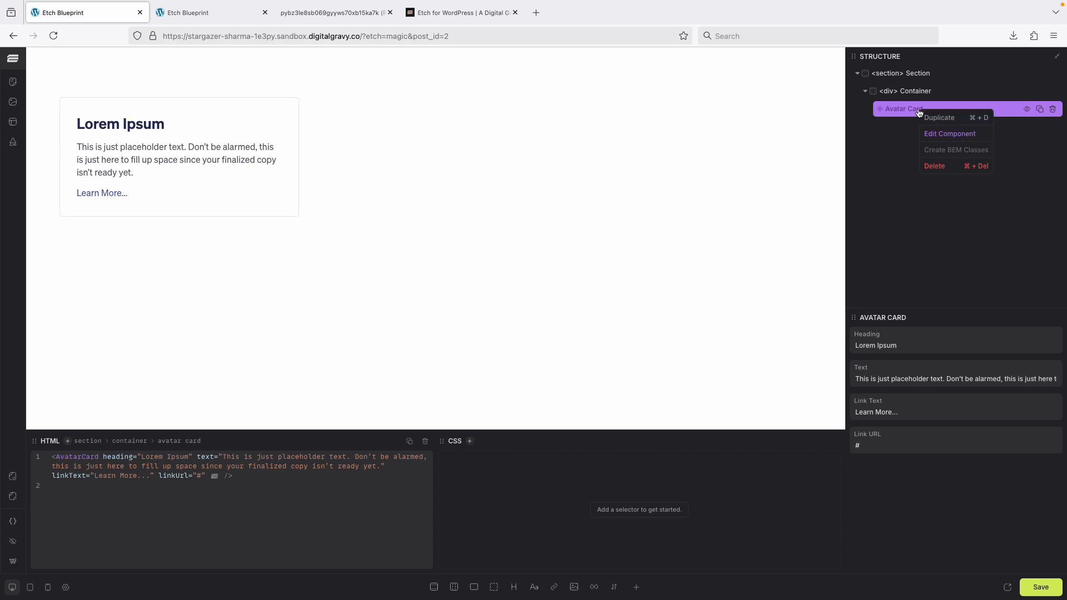
pyautogui.click(962, 137)
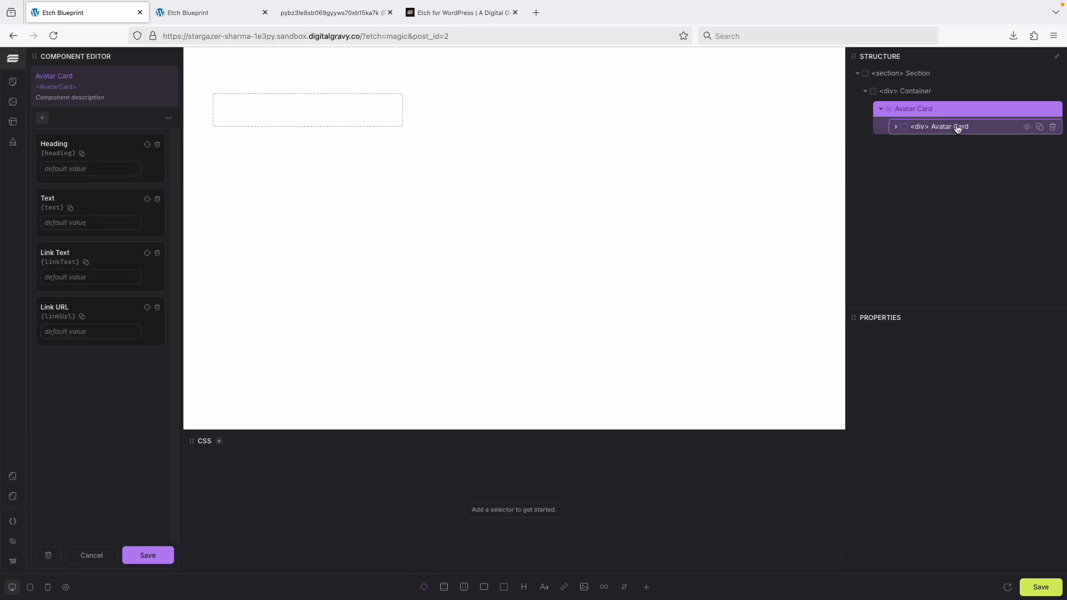
# Add a slot placeholder inside the Avatar Card component's root div.
pyautogui.click(953, 125)
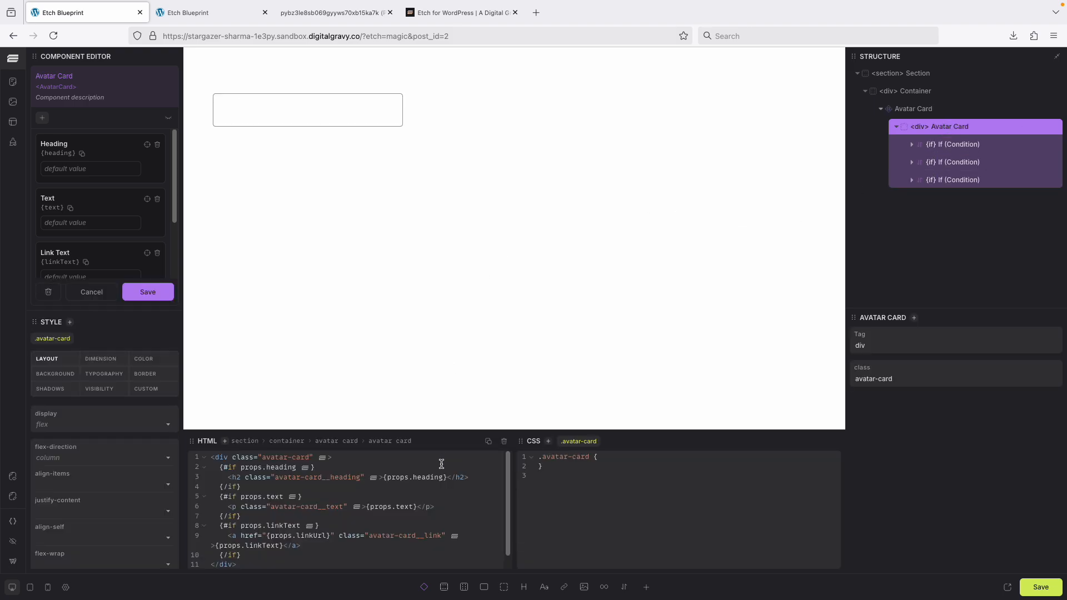
pyautogui.click(426, 591)
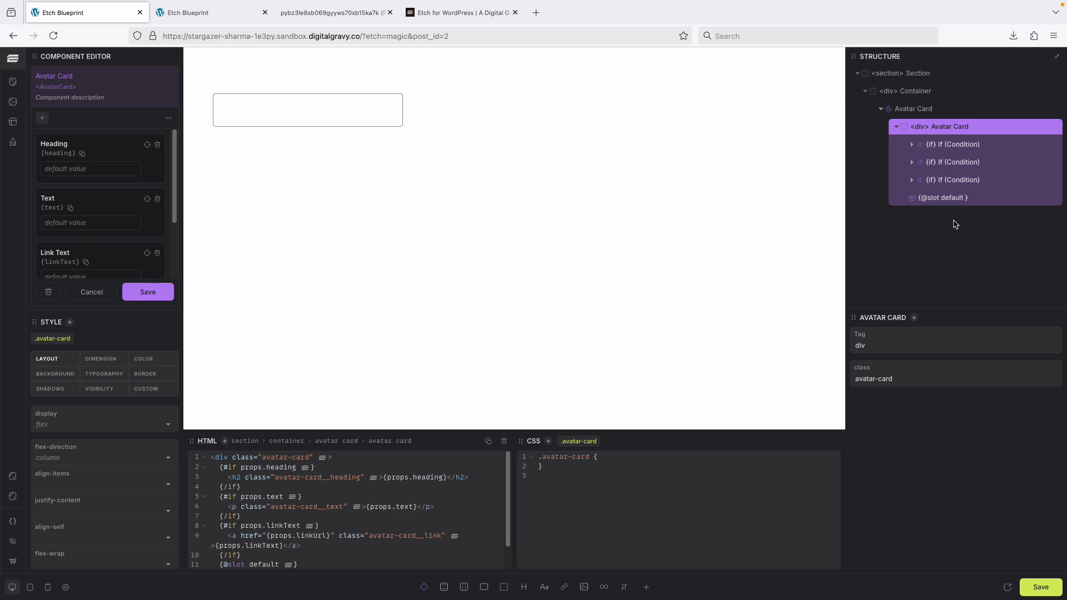
# Rename the new slot from default to avatar.
pyautogui.click(984, 201)
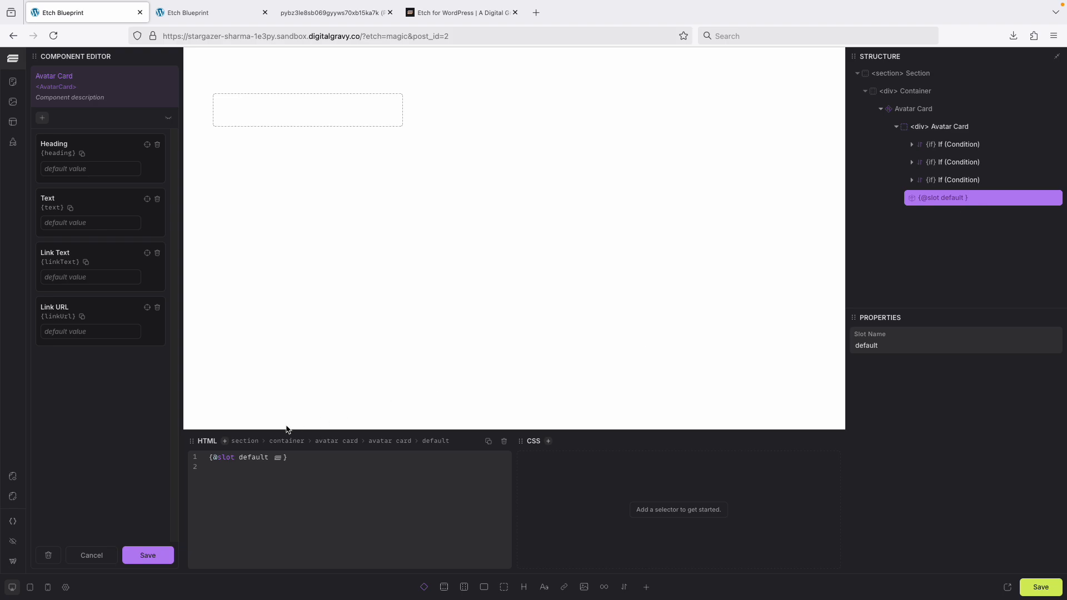
pyautogui.doubleClick(256, 459)
pyautogui.write('avatar')
# Add a div to the component and move the avatar slot inside it.
pyautogui.click(504, 588)
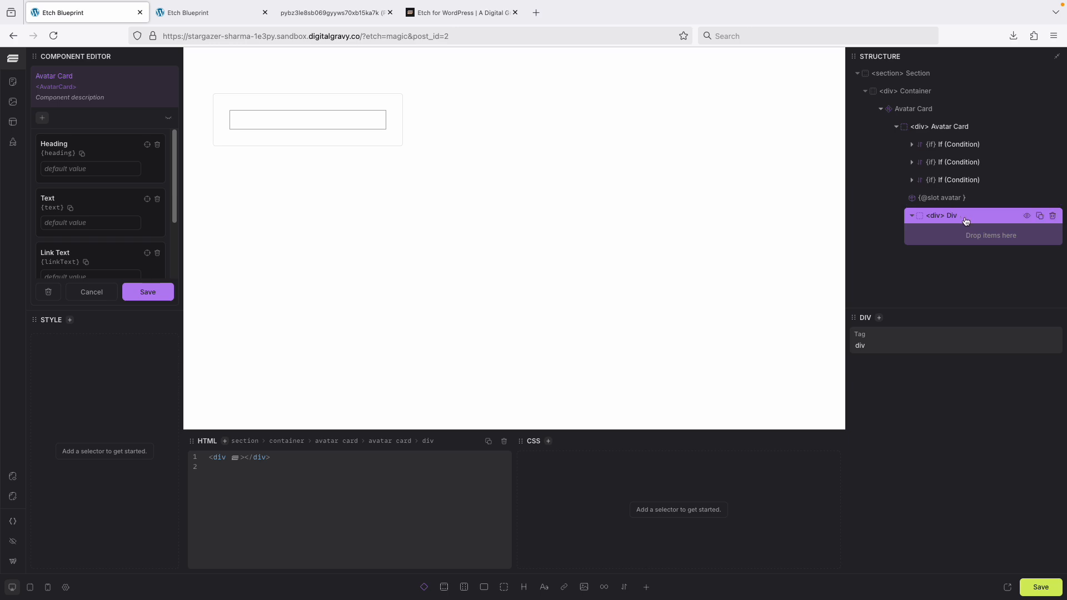
pyautogui.moveTo(966, 221); pyautogui.dragTo(967, 198)
pyautogui.moveTo(947, 239); pyautogui.dragTo(954, 214)
# Rename the wrapper div to Avatar.
pyautogui.click(952, 201)
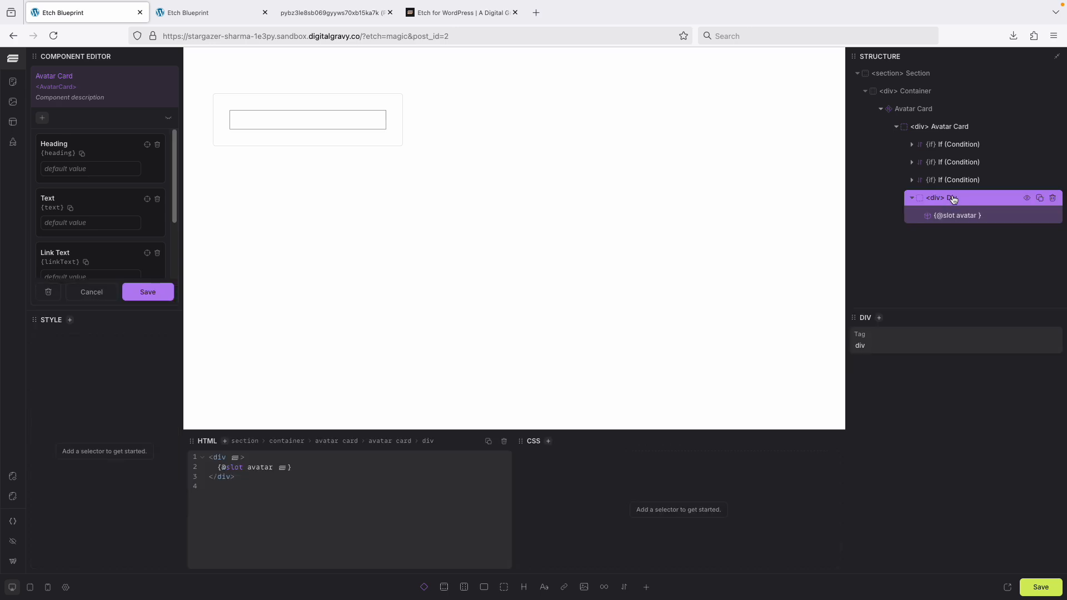
pyautogui.doubleClick(953, 199)
pyautogui.write('Avatar')
# Add the class avatar-card__avatar to the Avatar div.
pyautogui.click(549, 443)
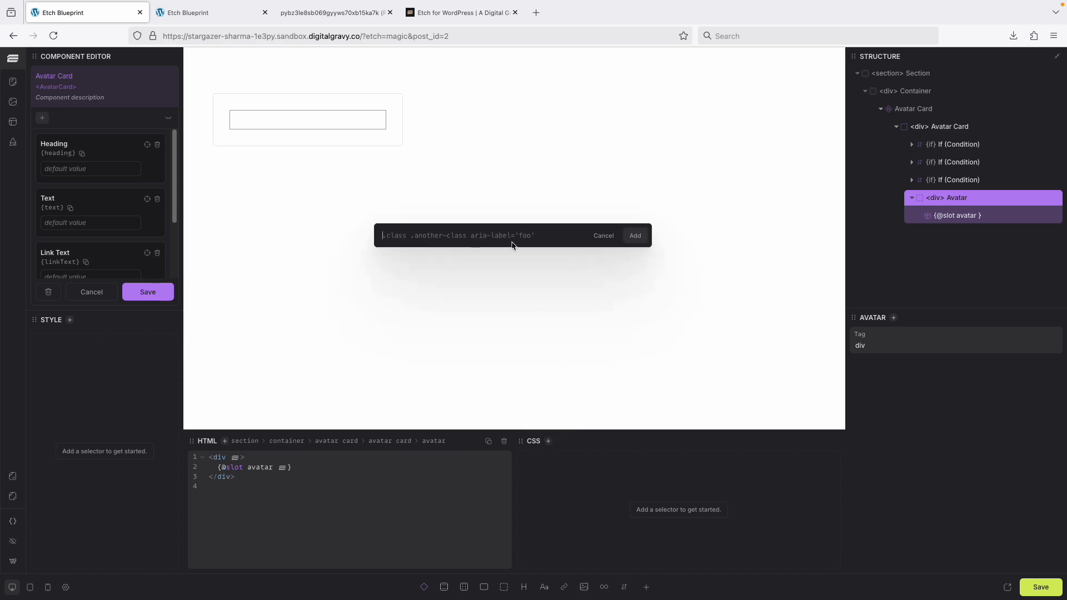
pyautogui.write('avat')
pyautogui.hotkey('ctrl', 'a')
pyautogui.write('.avatar-card__avatar')
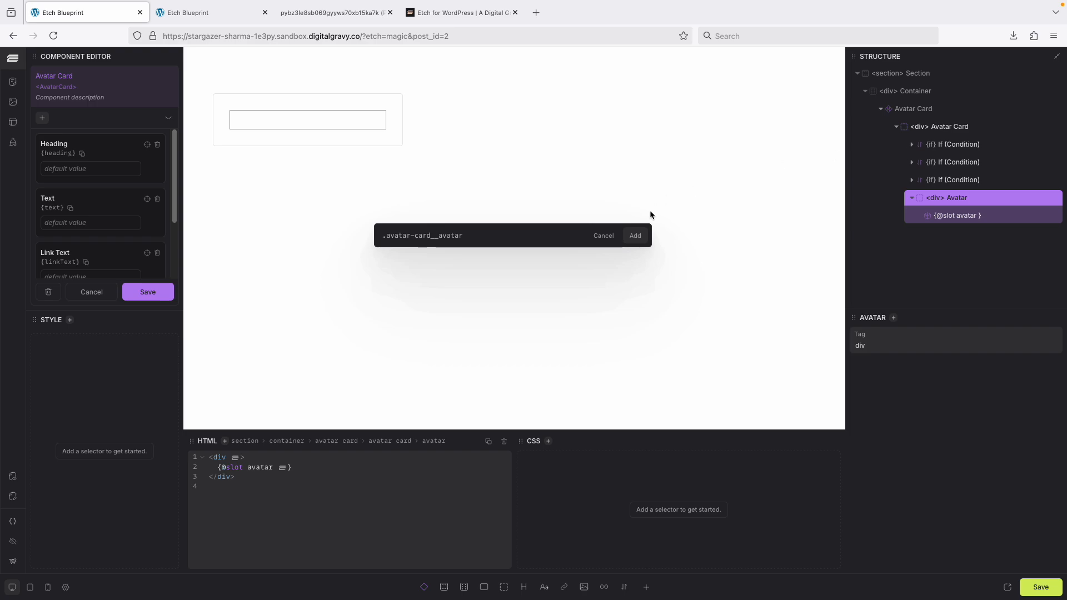
pyautogui.click(637, 237)
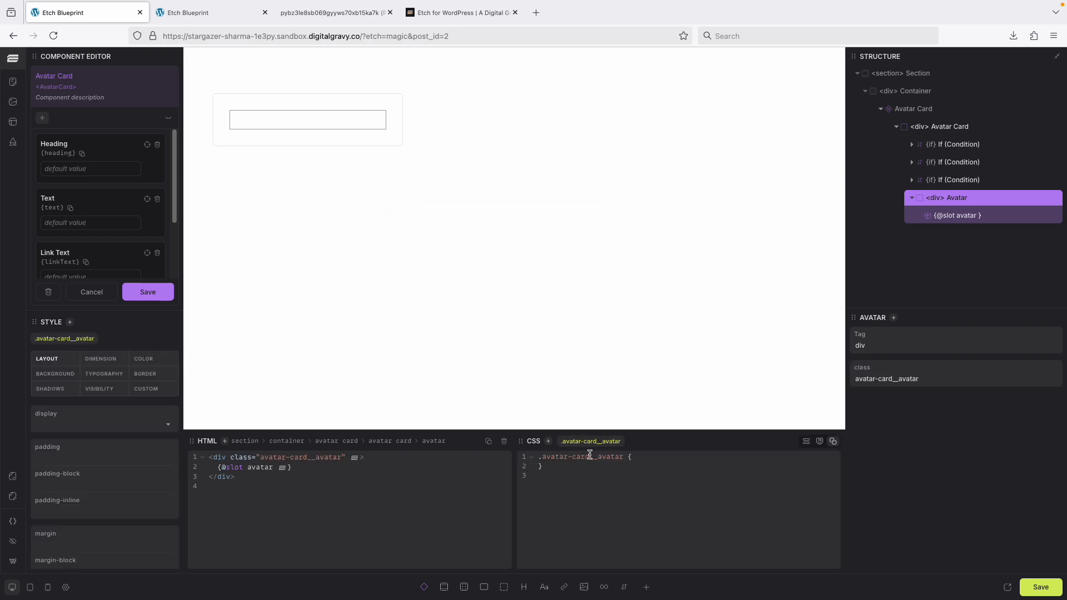
# Review the component's HTML structure and class names in the code editor.
pyautogui.moveTo(624, 457); pyautogui.dragTo(538, 457)
pyautogui.click(912, 145)
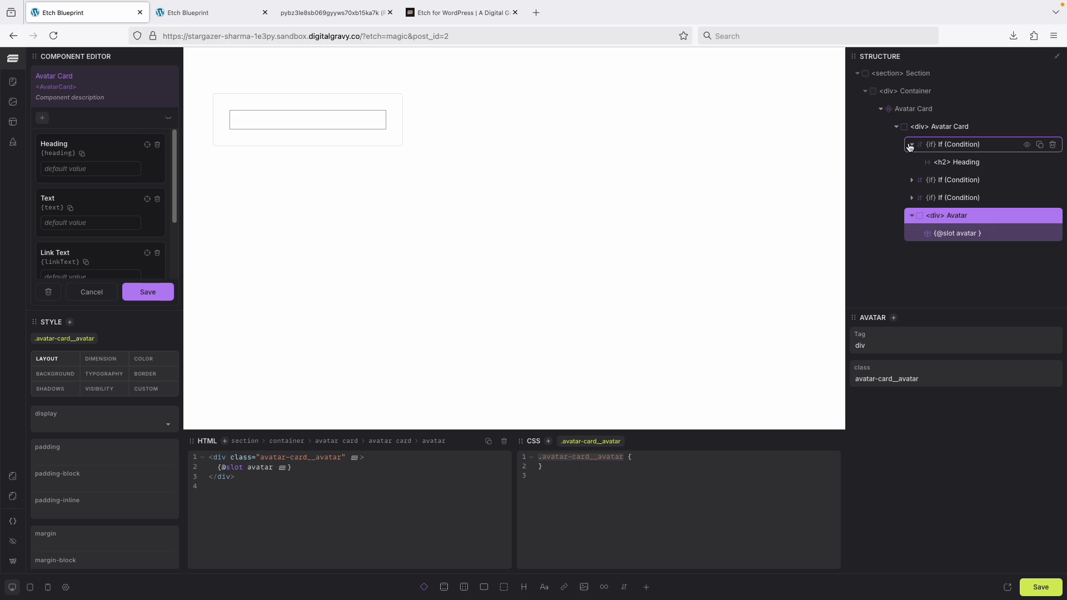
pyautogui.click(950, 128)
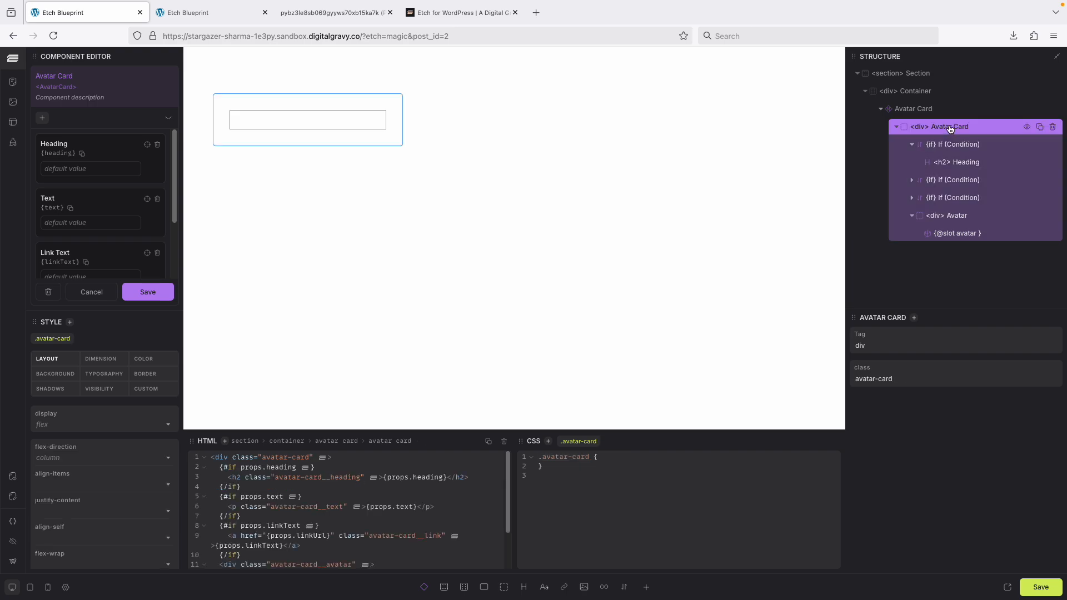
pyautogui.moveTo(262, 457); pyautogui.dragTo(310, 460)
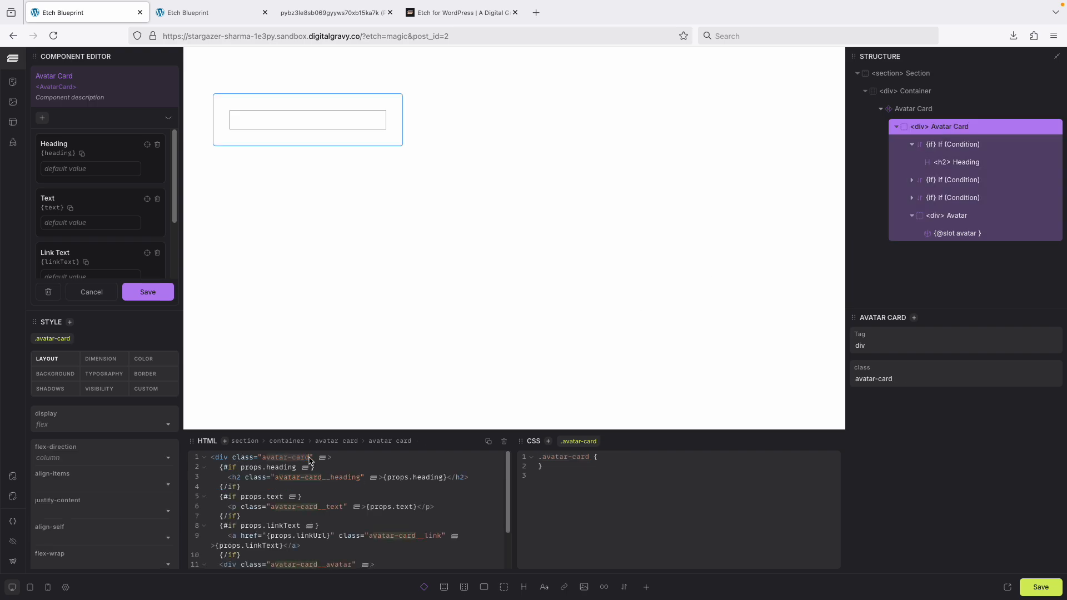
pyautogui.click(278, 481)
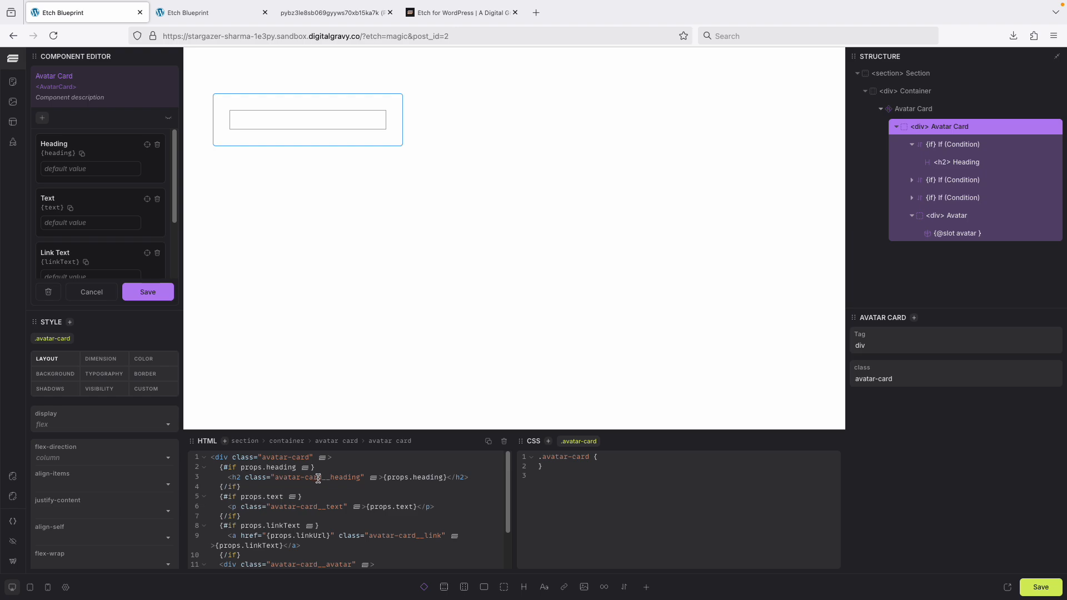
pyautogui.scroll(-1, 335, 511)
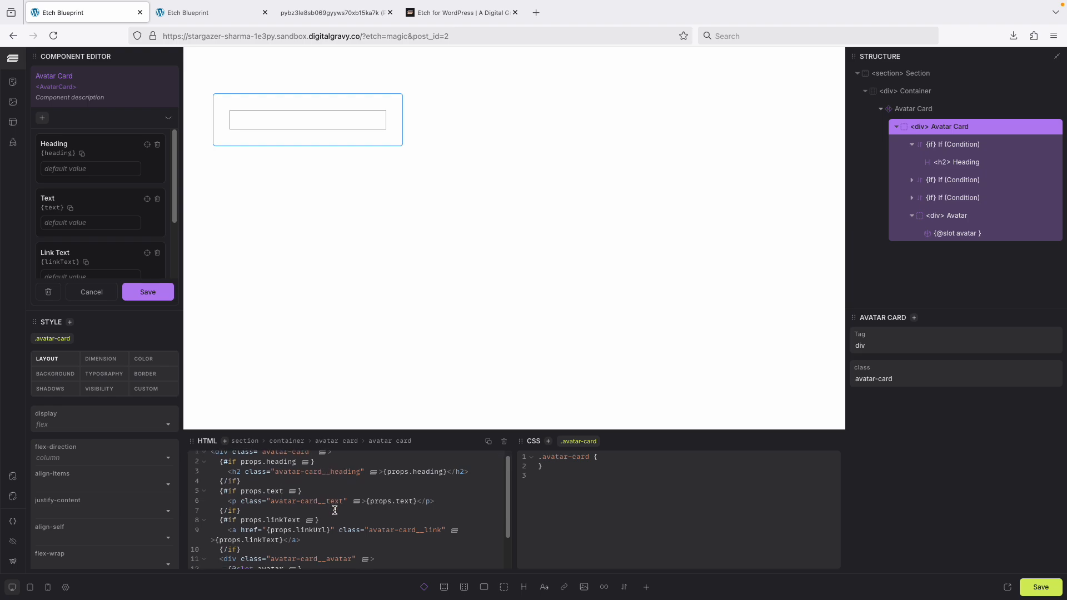
pyautogui.scroll(-3, 336, 511)
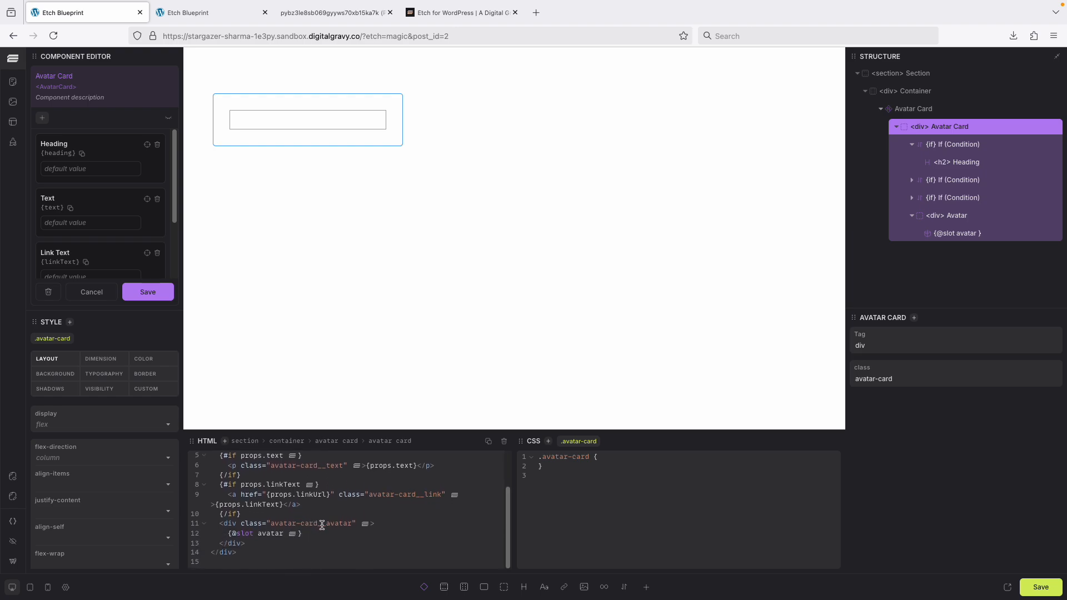
pyautogui.doubleClick(350, 527)
# Save the component changes and close the component editor.
pyautogui.click(145, 303)
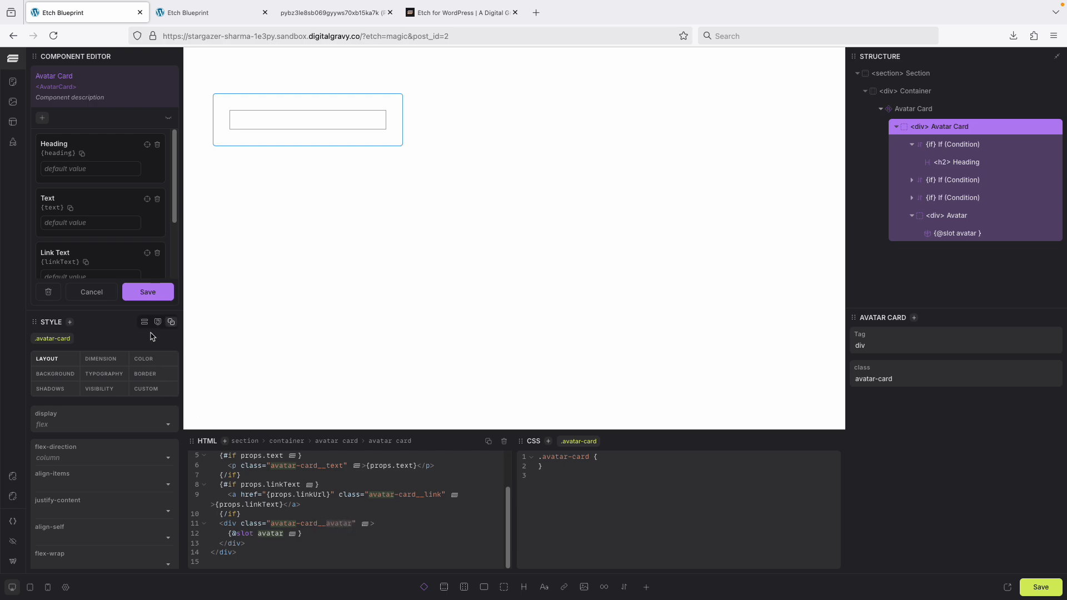
pyautogui.click(150, 296)
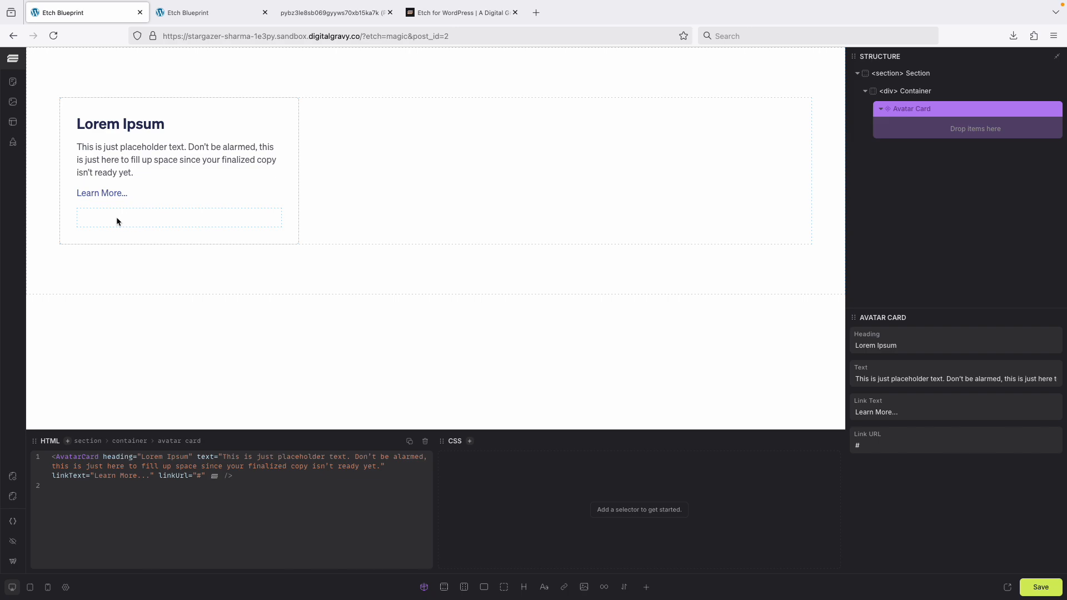
# Reopen the Avatar Card component, give .avatar-card__avatar the CSS rule order: -1, and save the page and component.
pyautogui.rightClick(954, 113)
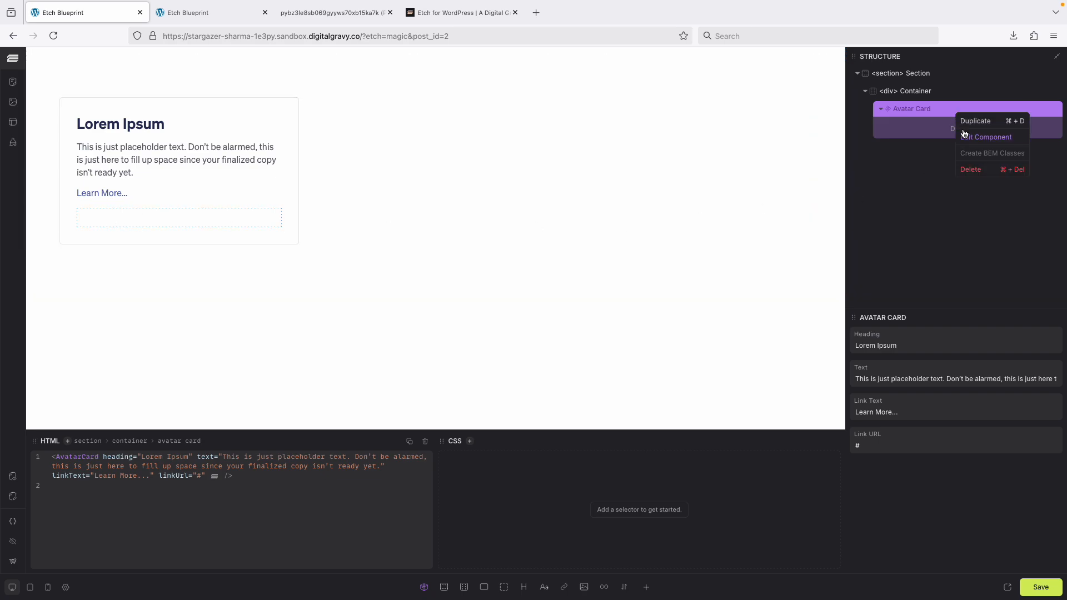
pyautogui.click(972, 139)
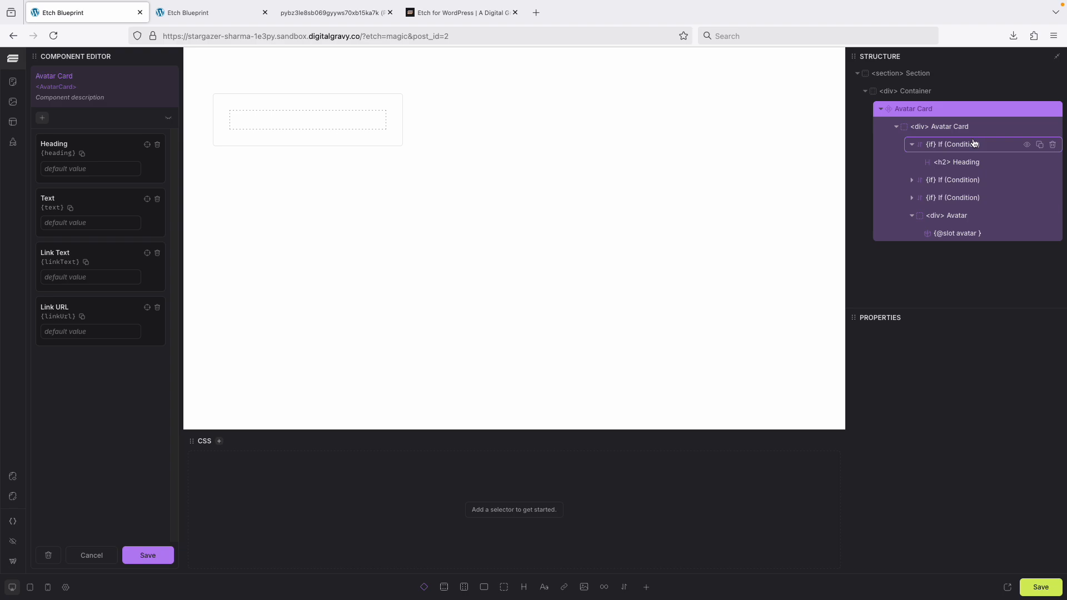
pyautogui.click(973, 216)
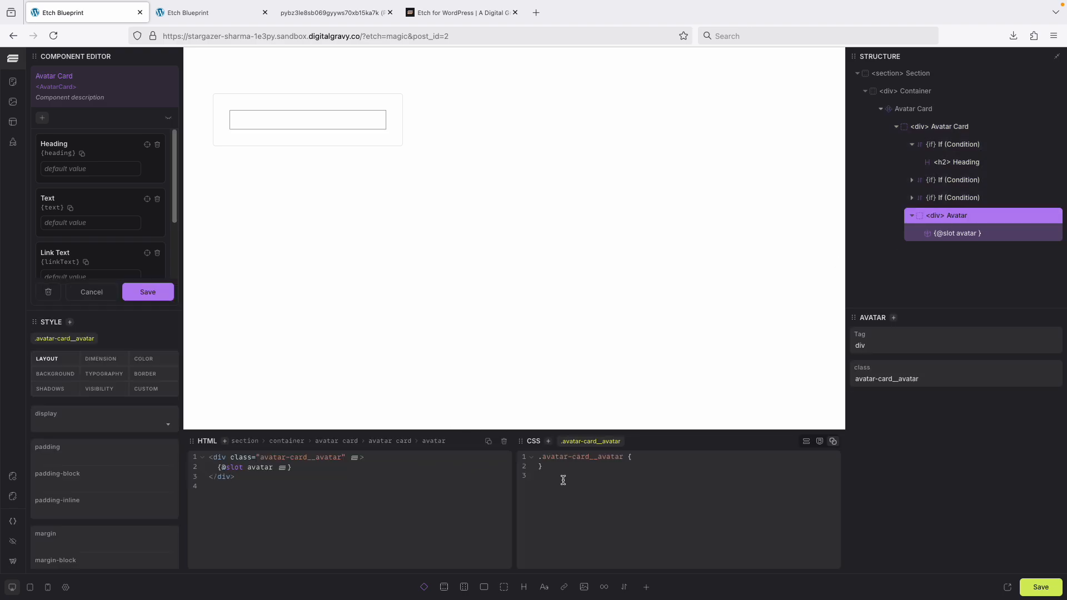
pyautogui.click(662, 462)
pyautogui.press('Return')
pyautogui.write('order: -1;')
pyautogui.click(1040, 588)
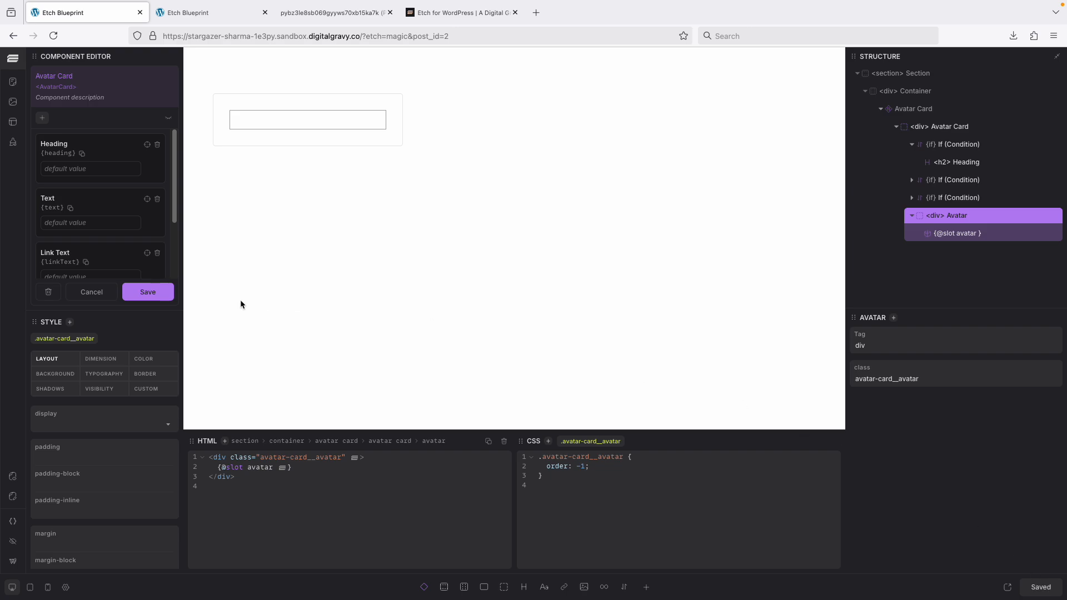
pyautogui.click(156, 295)
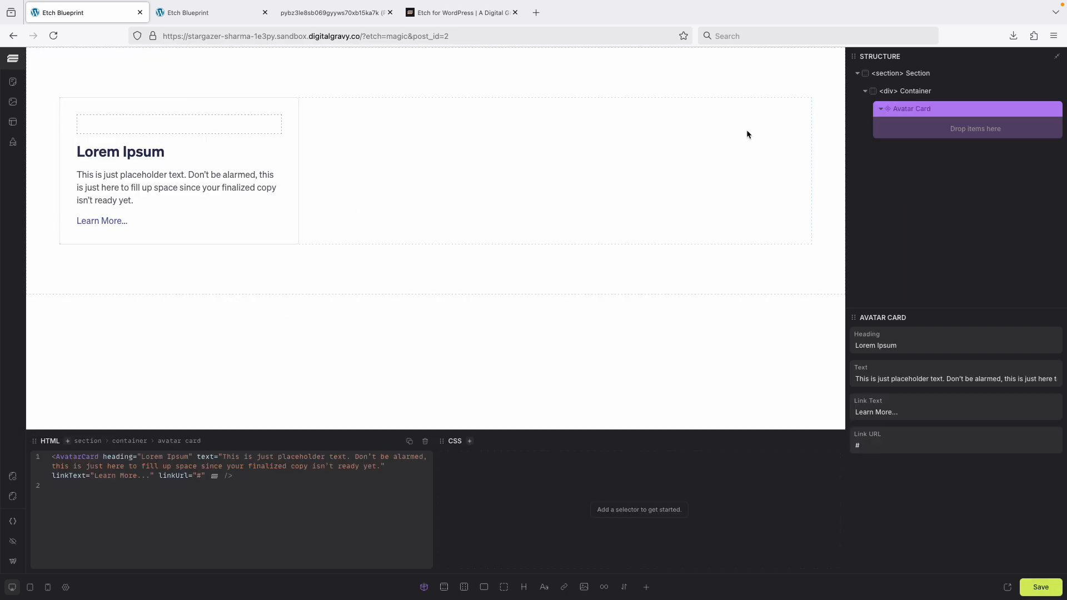
# Add the avatar slot to the card instance on the page and place an Image element inside it.
pyautogui.moveTo(951, 129); pyautogui.dragTo(1004, 131)
pyautogui.click(1004, 132)
pyautogui.click(424, 588)
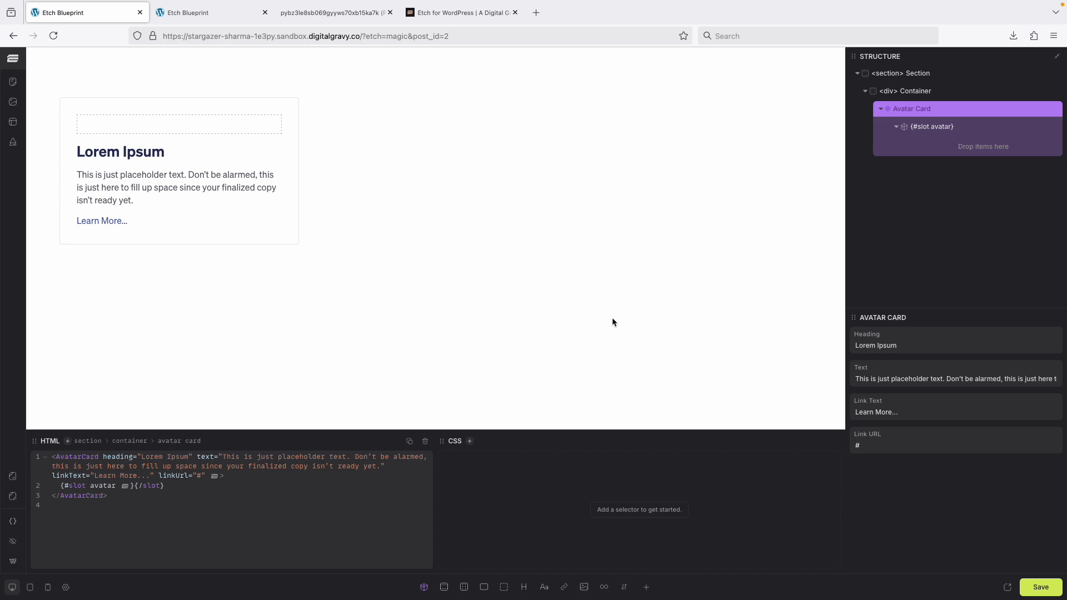
pyautogui.click(585, 588)
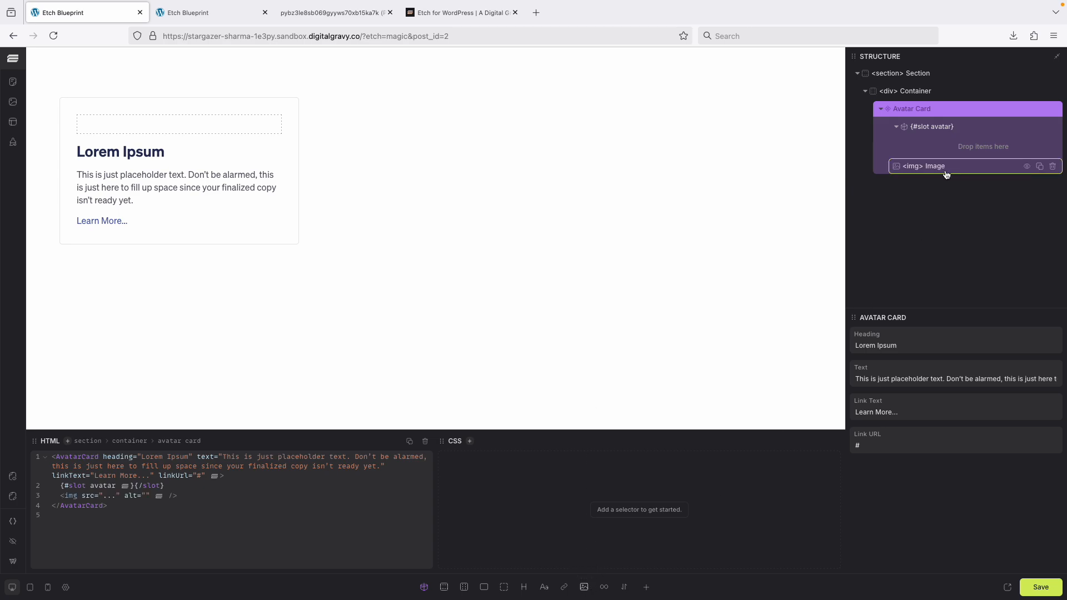
pyautogui.moveTo(942, 170); pyautogui.dragTo(956, 144)
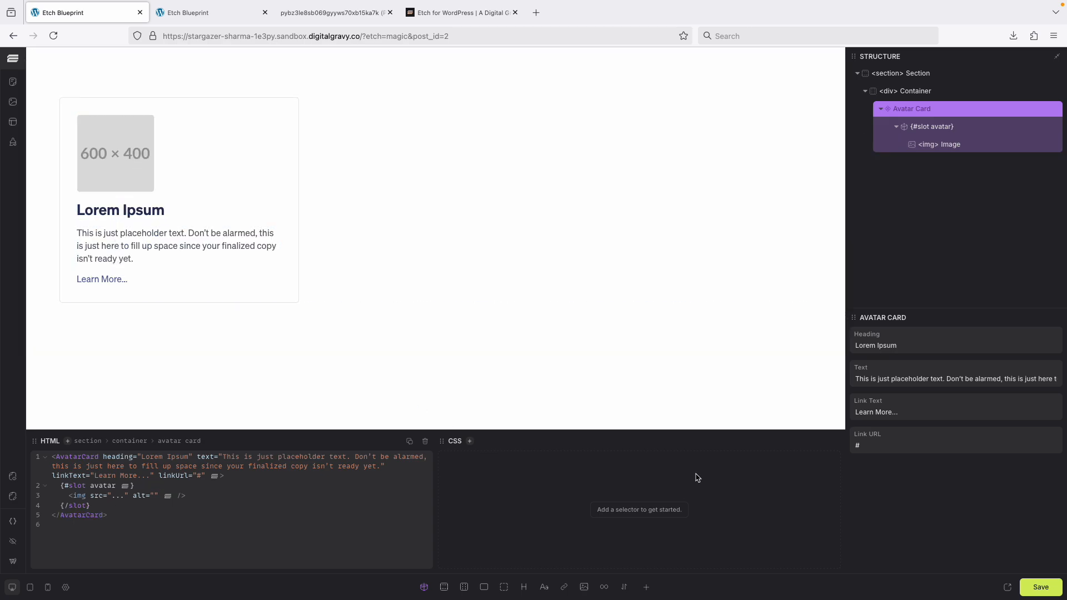
# In Automatic.css card settings, set the Avatar Size to 80px and save.
pyautogui.click(13, 521)
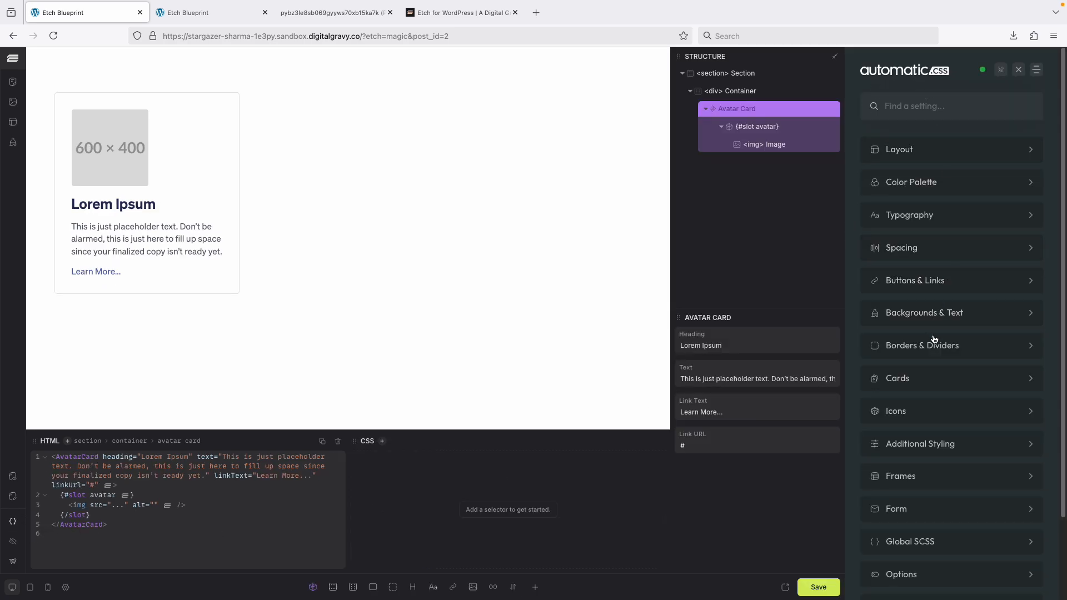
pyautogui.click(930, 383)
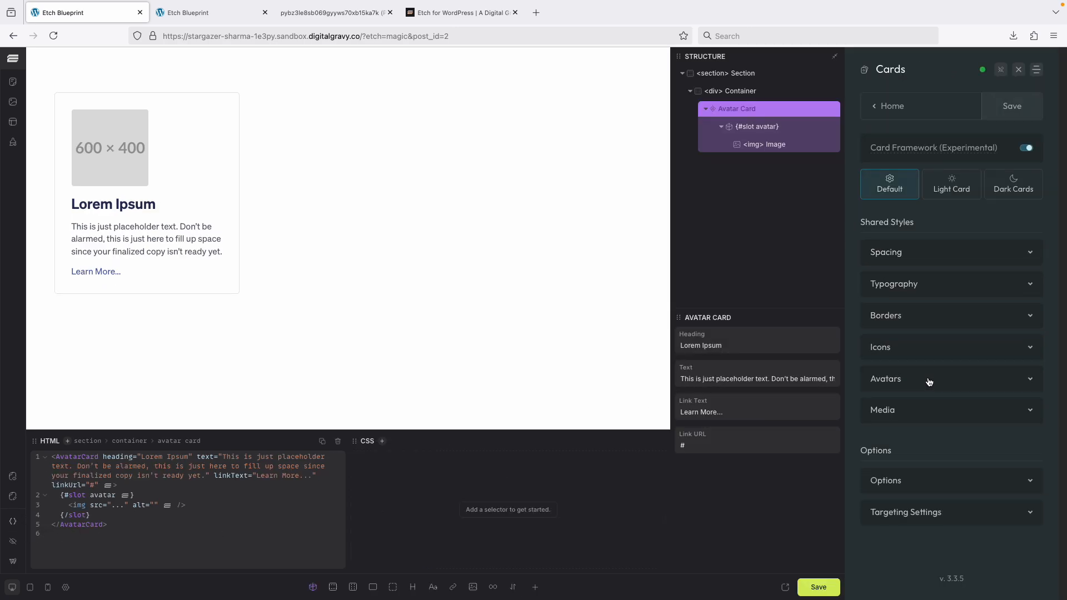
pyautogui.click(931, 383)
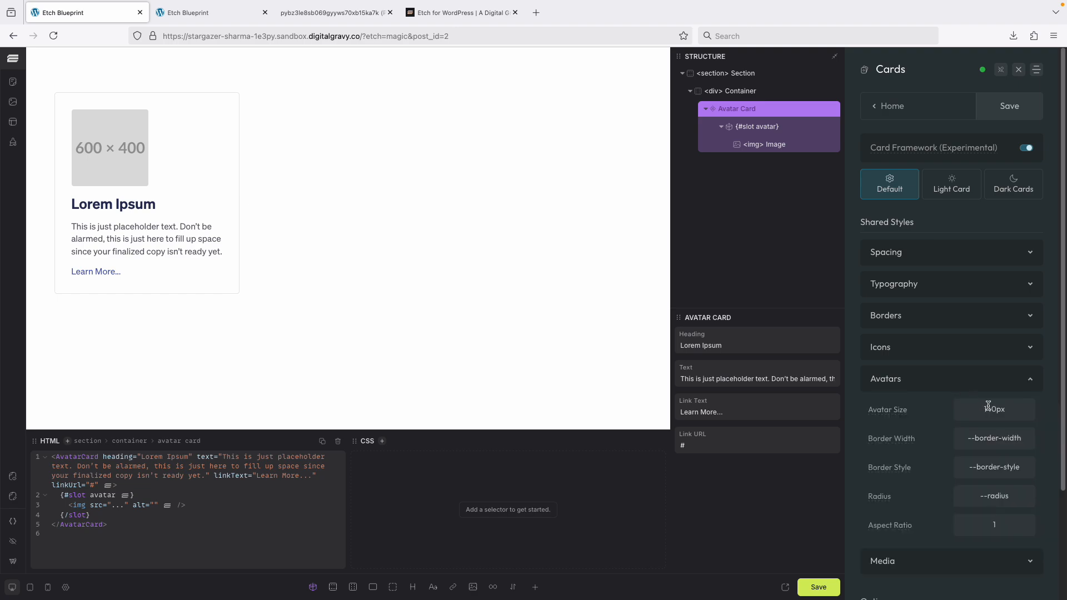
pyautogui.moveTo(990, 409); pyautogui.dragTo(973, 408)
pyautogui.write('80')
pyautogui.press('BackSpace')
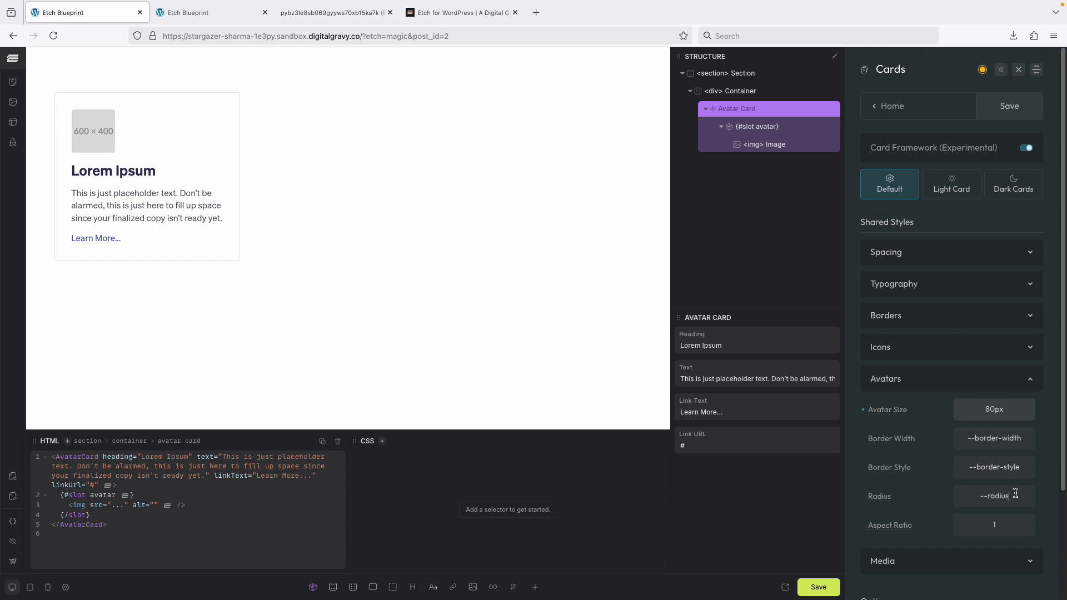
pyautogui.hotkey('ctrl', 's')
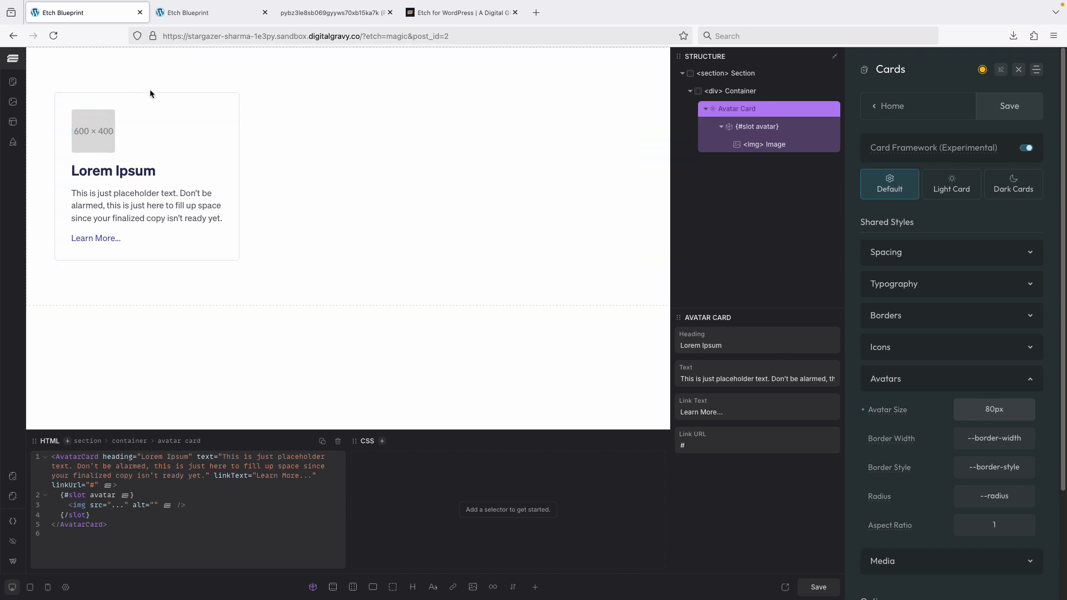
# Open the site's Etch Blueprint admin dashboard in a new tab from the front-end page.
pyautogui.click(175, 10)
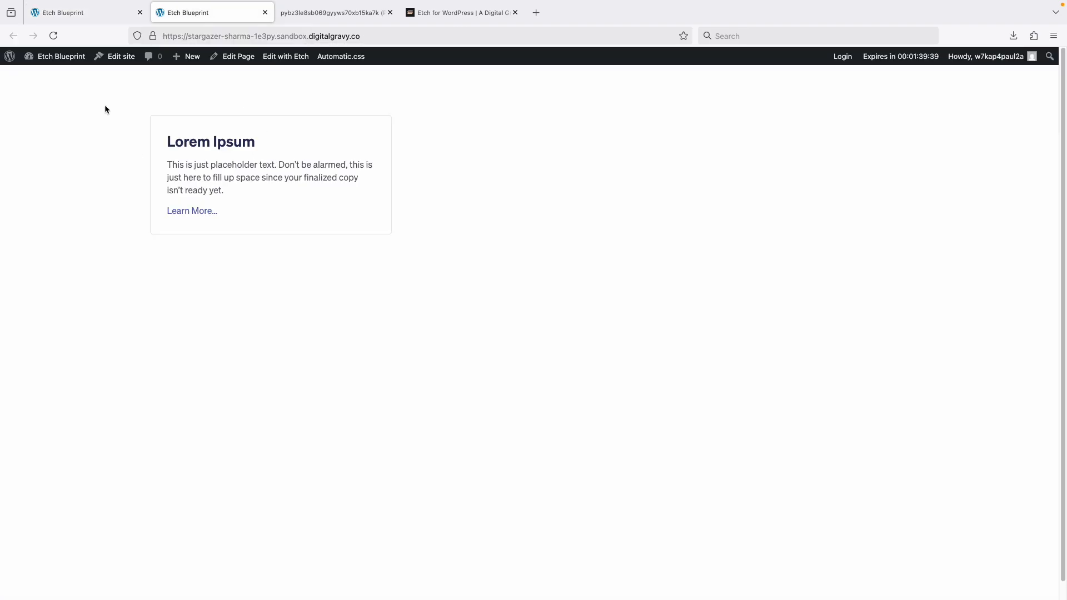
pyautogui.rightClick(65, 56)
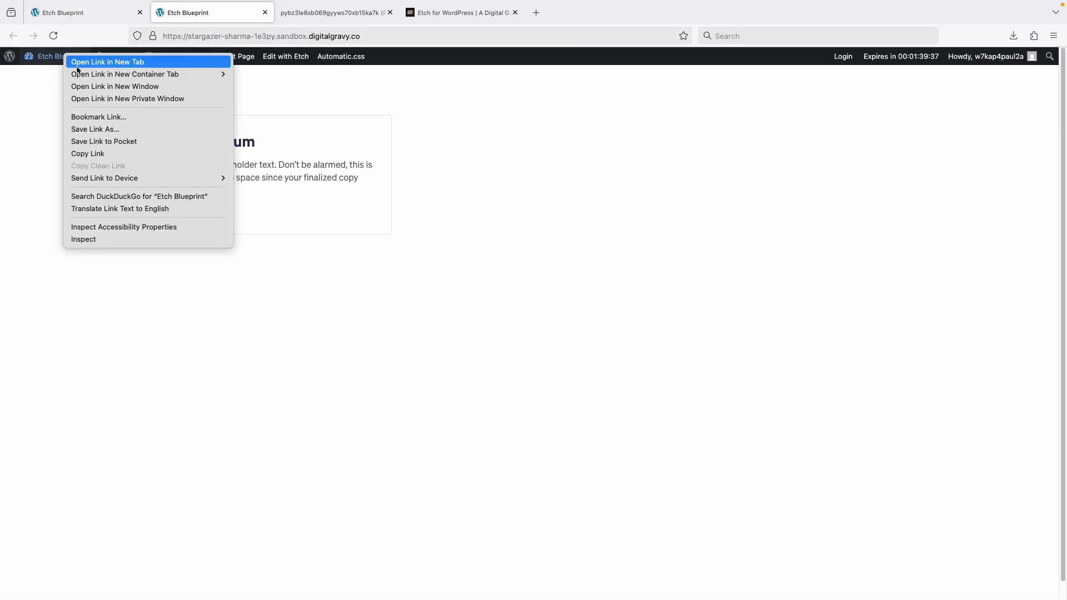
pyautogui.click(86, 63)
pyautogui.click(294, 13)
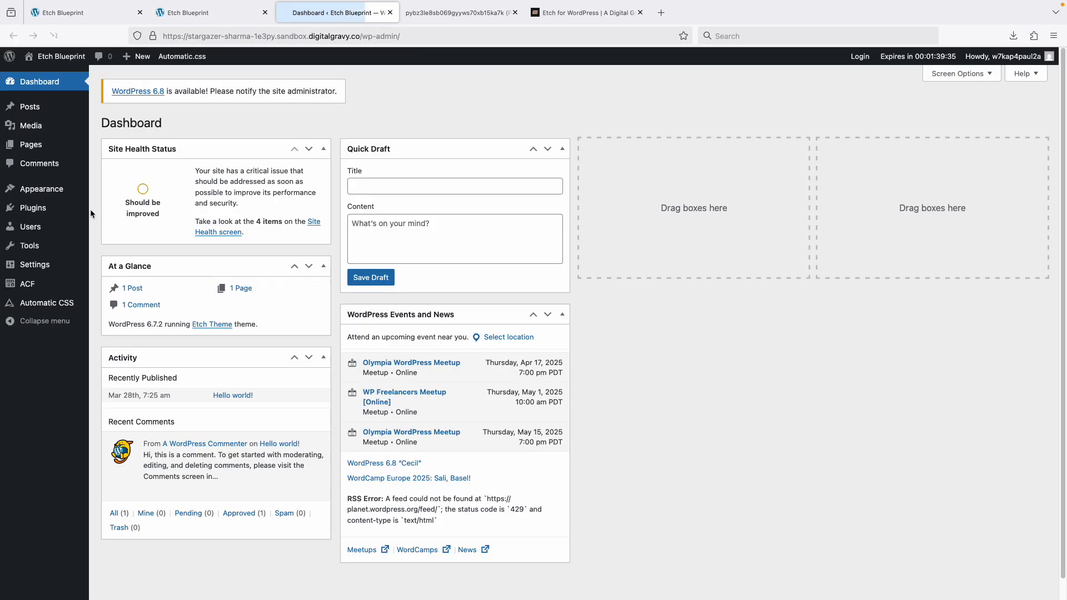
# Open the photo in the Media Library and copy its file URL.
pyautogui.click(32, 126)
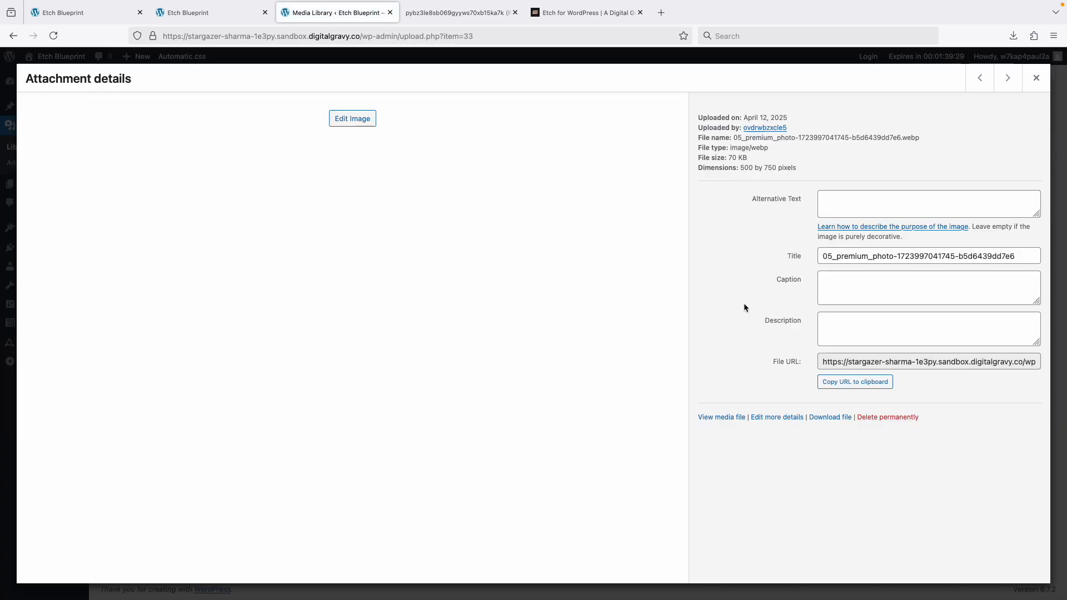
pyautogui.click(745, 307)
pyautogui.click(856, 382)
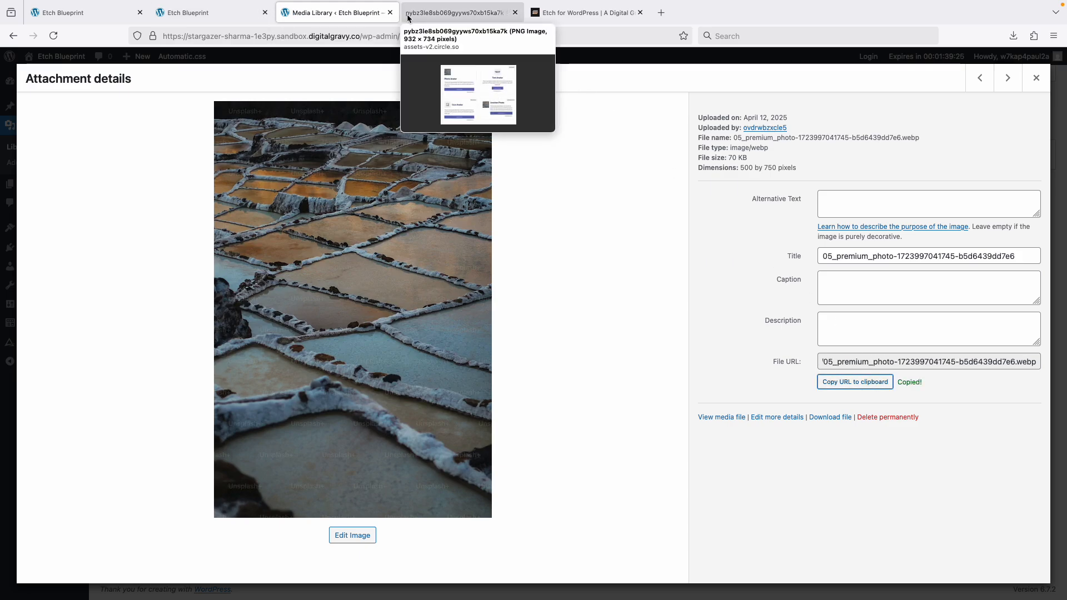
# Close the media tab, replace the image's src in the card's avatar slot with the copied photo URL, and save the page.
pyautogui.click(390, 13)
pyautogui.click(118, 15)
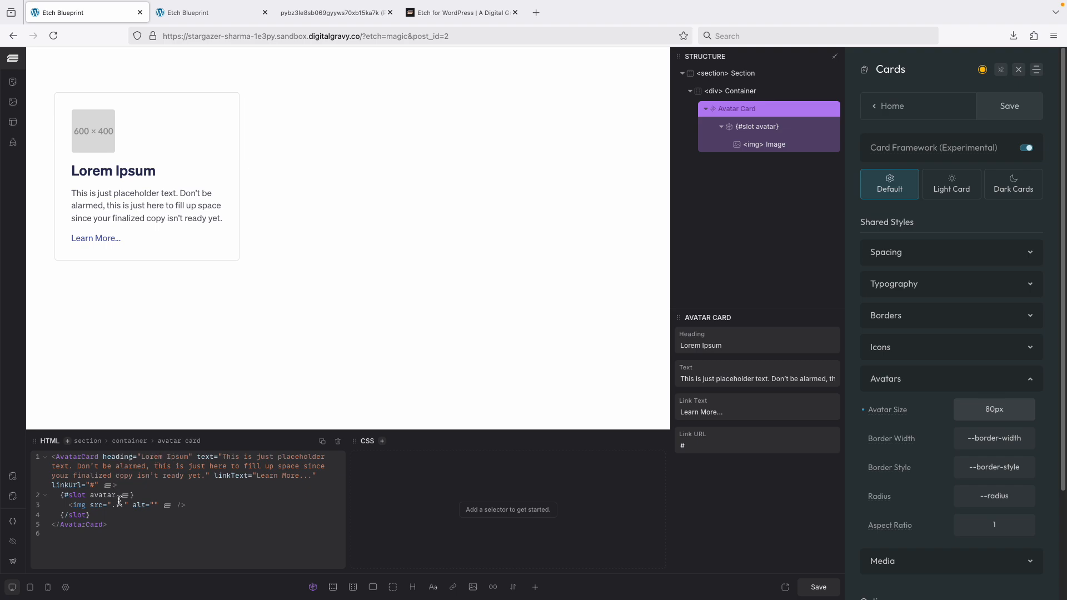
pyautogui.moveTo(112, 507); pyautogui.dragTo(232, 512)
pyautogui.hotkey('ctrl', 'v')
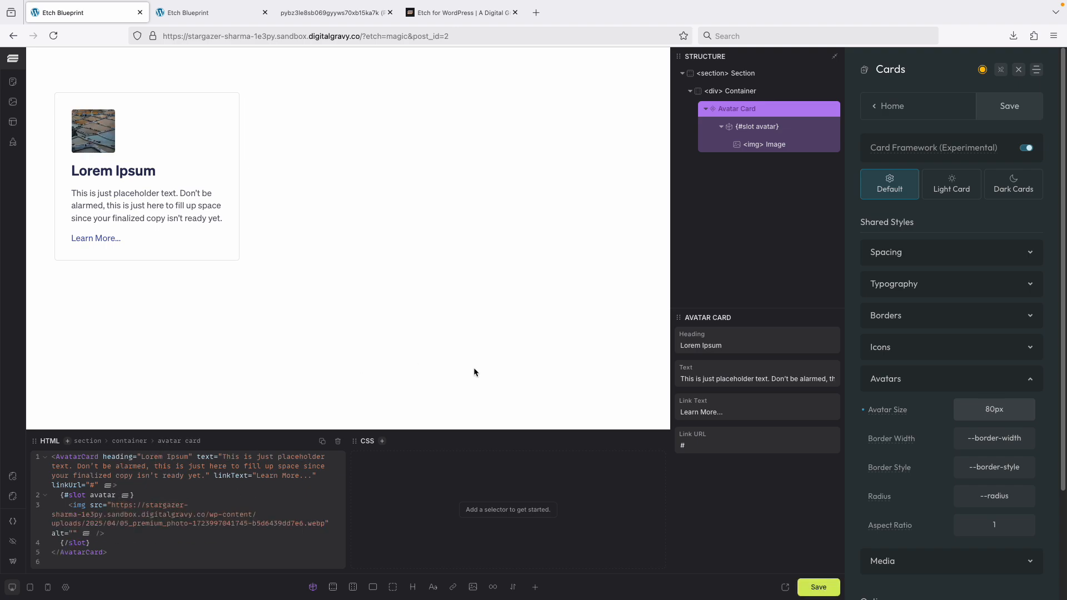
pyautogui.click(826, 590)
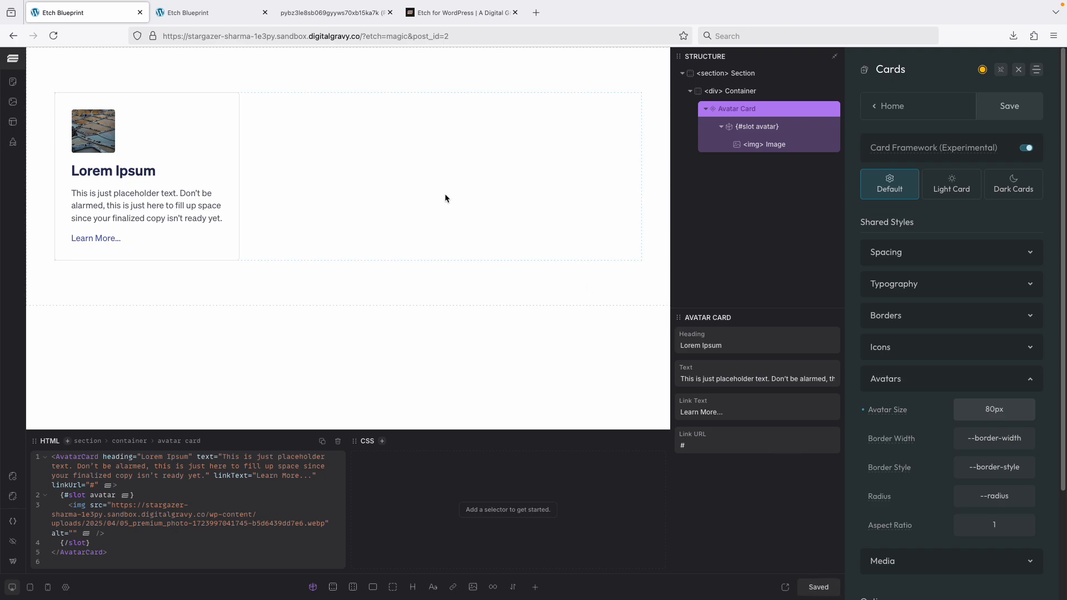
# Reload the front-end page to preview the card and close the Automatic.css panel in the editor.
pyautogui.hotkey('ctrl', 'Tab')
pyautogui.hotkey('ctrl', 'r')
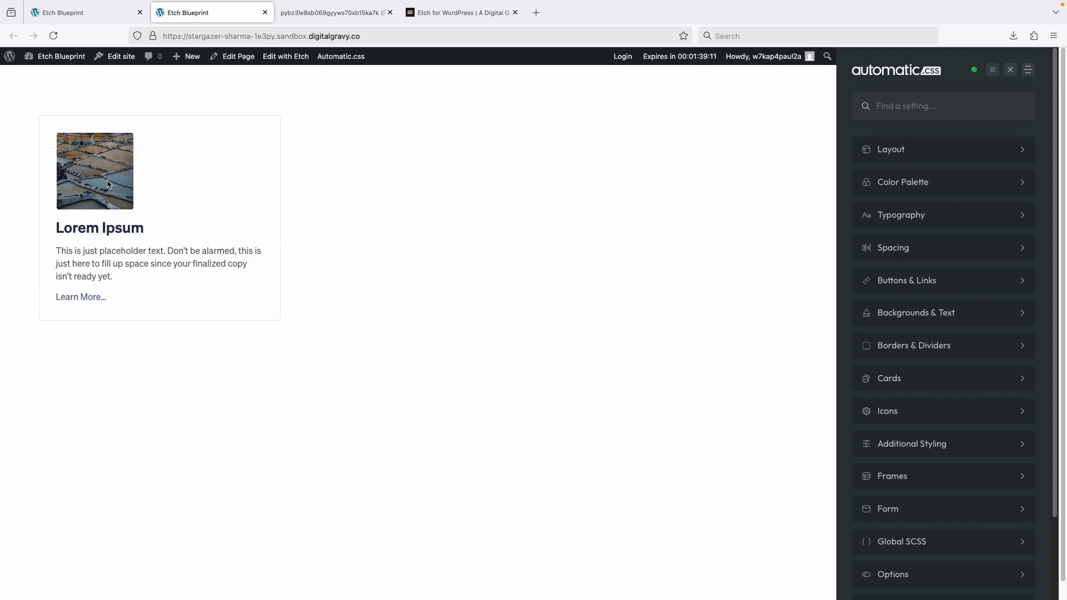
pyautogui.click(83, 13)
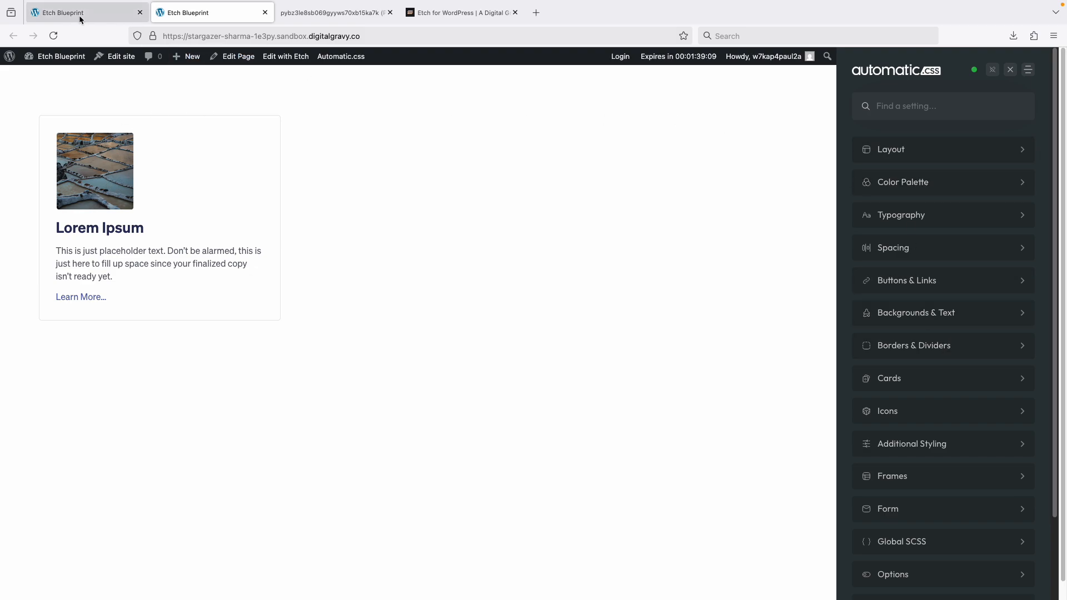
pyautogui.click(994, 117)
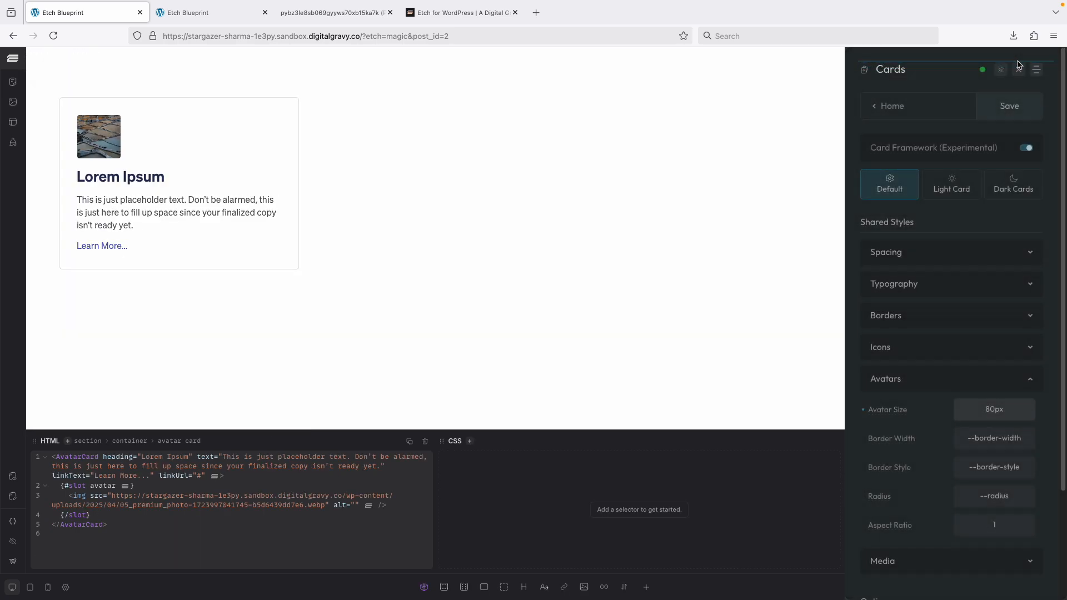
pyautogui.click(994, 70)
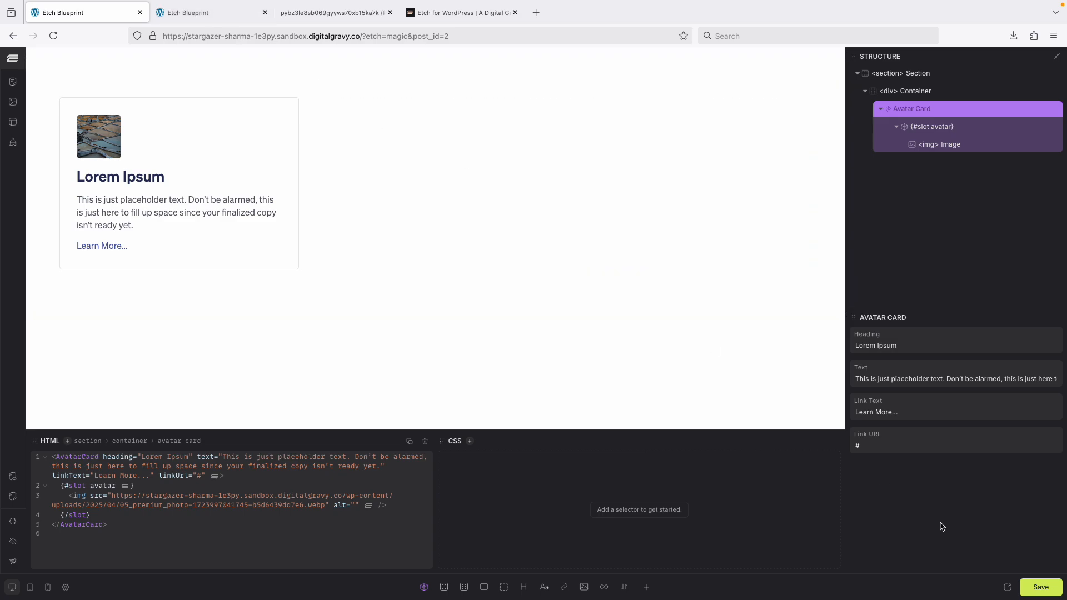
pyautogui.click(205, 14)
pyautogui.hotkey('ctrl', 'r')
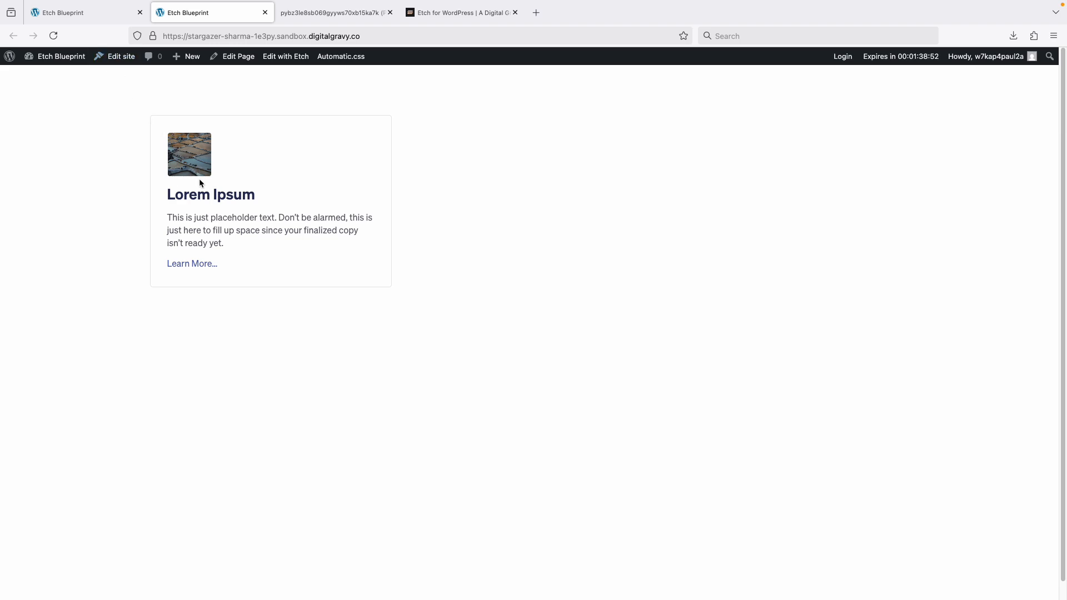
pyautogui.click(84, 12)
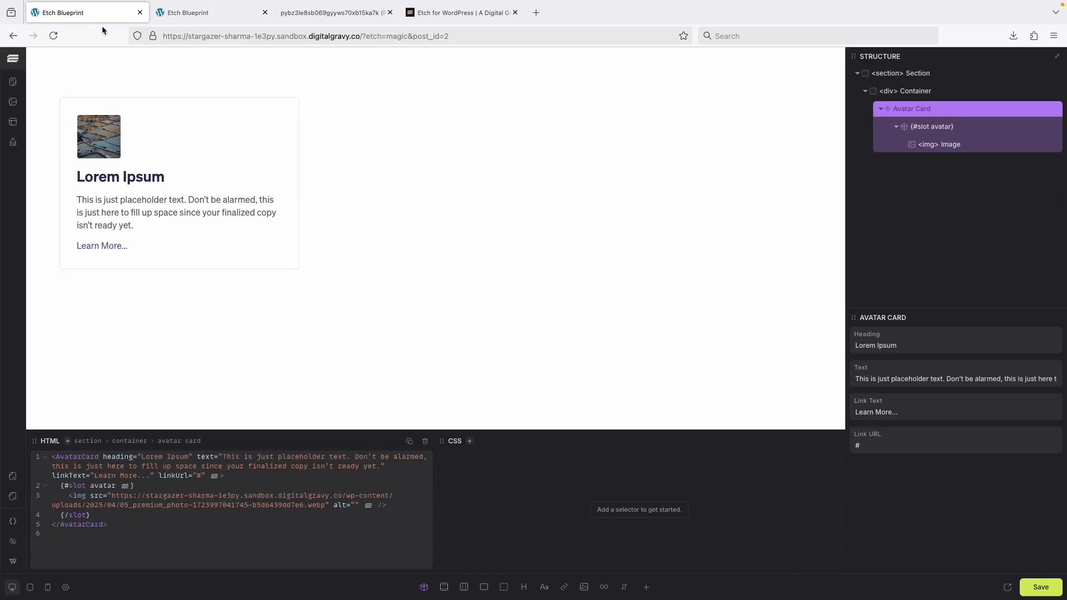
# Duplicate the Avatar Card and delete the image from the copy's avatar slot.
pyautogui.rightClick(941, 113)
pyautogui.click(965, 121)
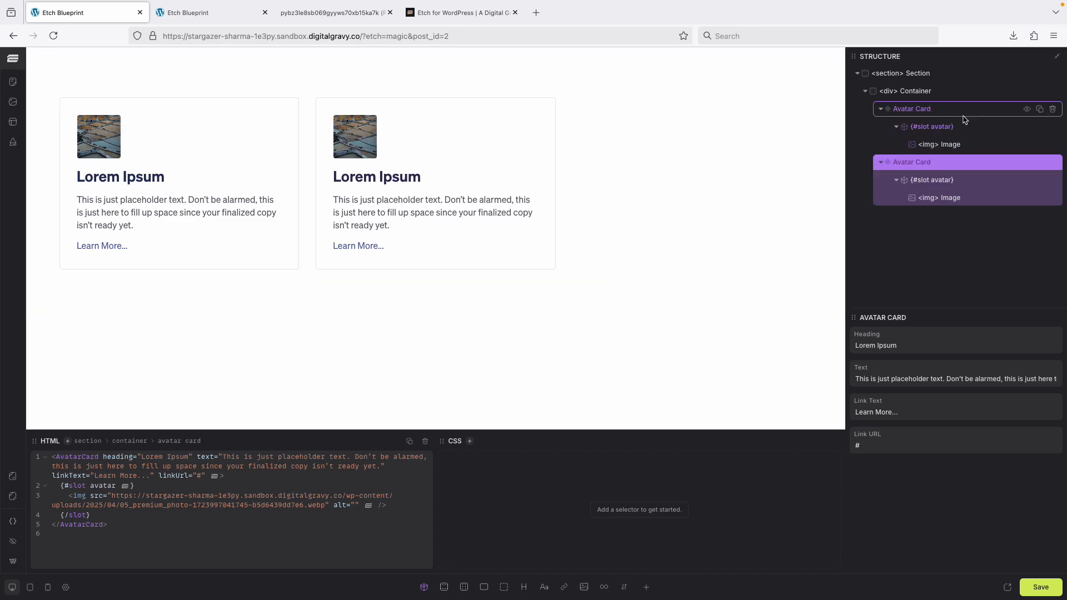
pyautogui.rightClick(957, 200)
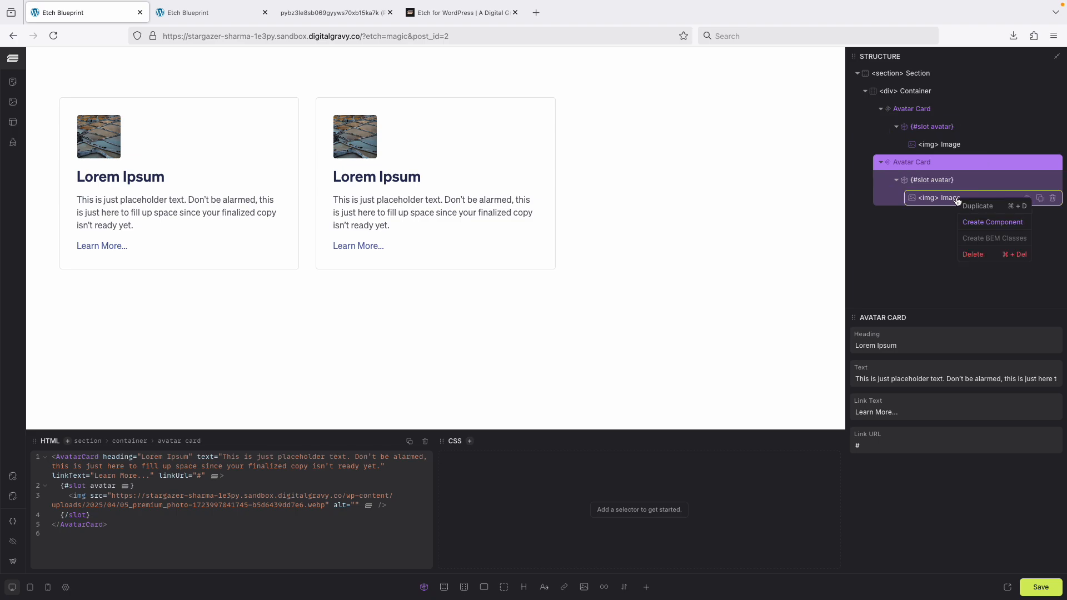
pyautogui.click(981, 258)
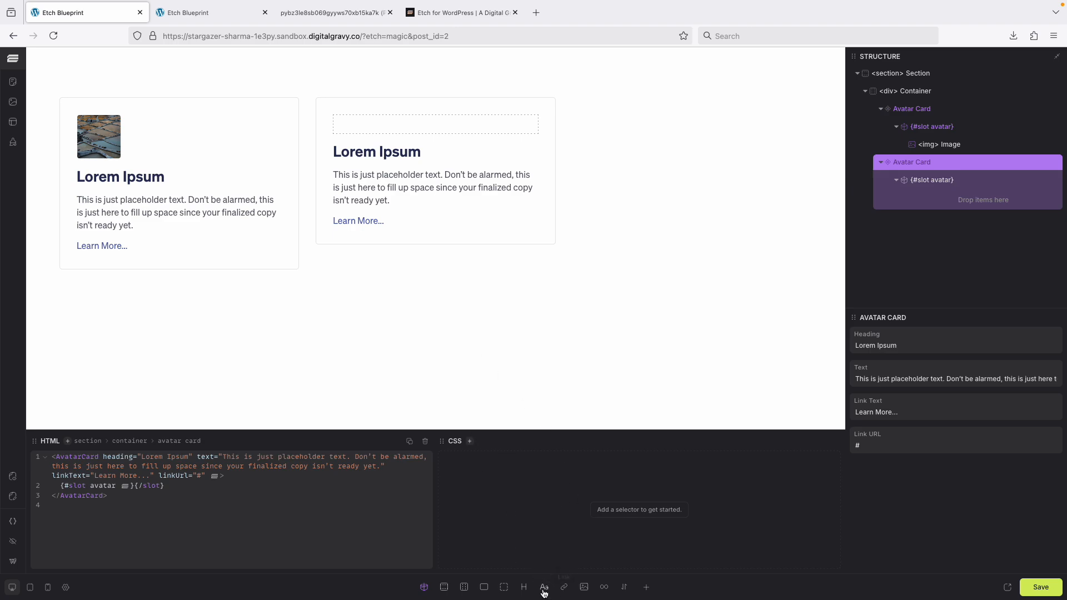
# Add an h2 heading into the second card's avatar slot, name it 01, and save the page.
pyautogui.click(524, 588)
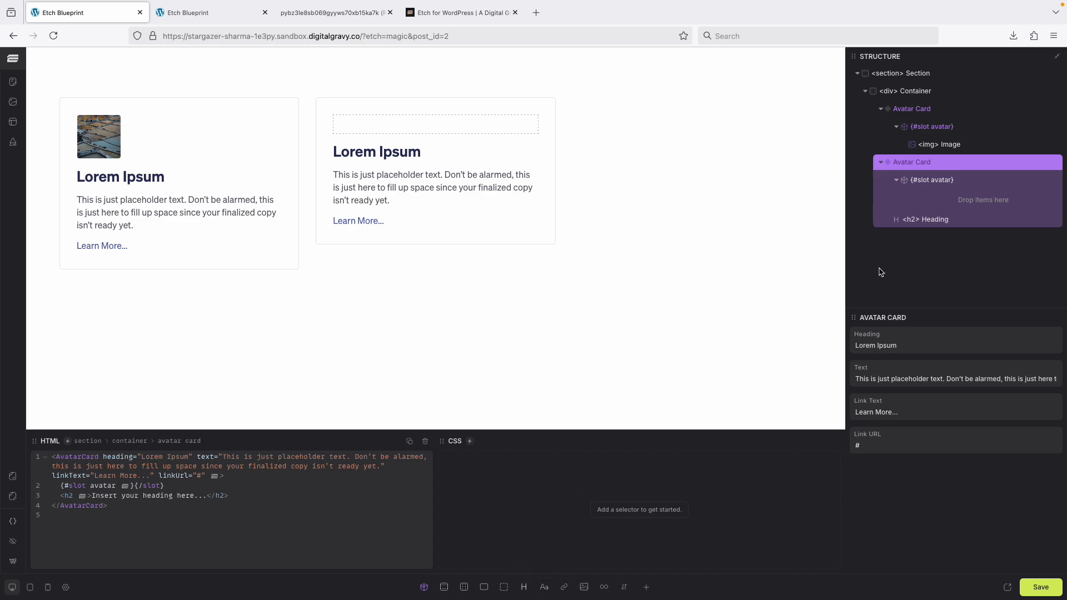
pyautogui.moveTo(925, 222); pyautogui.dragTo(942, 199)
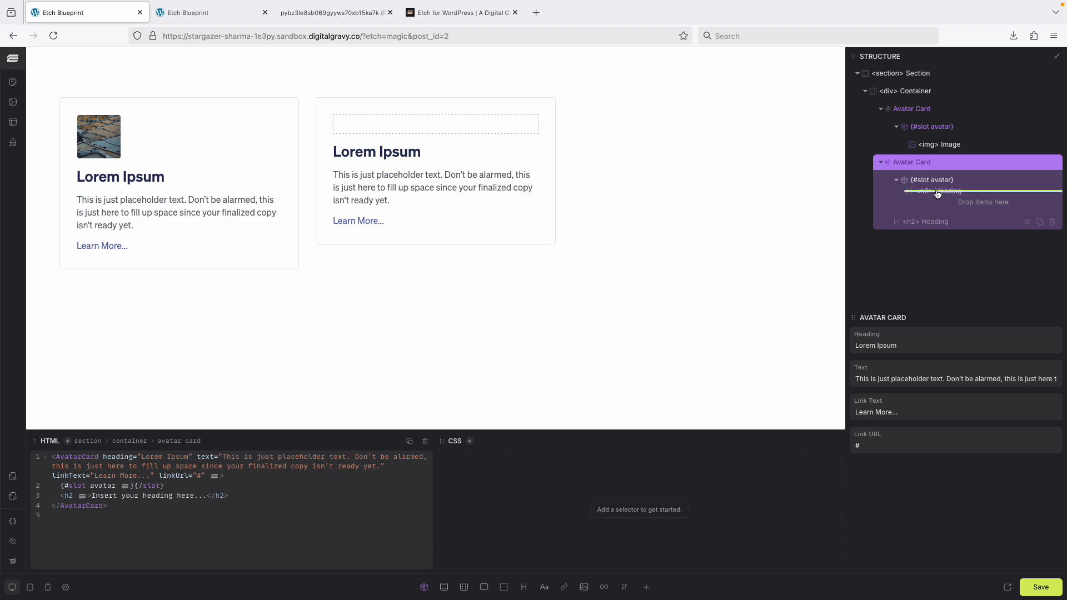
pyautogui.doubleClick(952, 199)
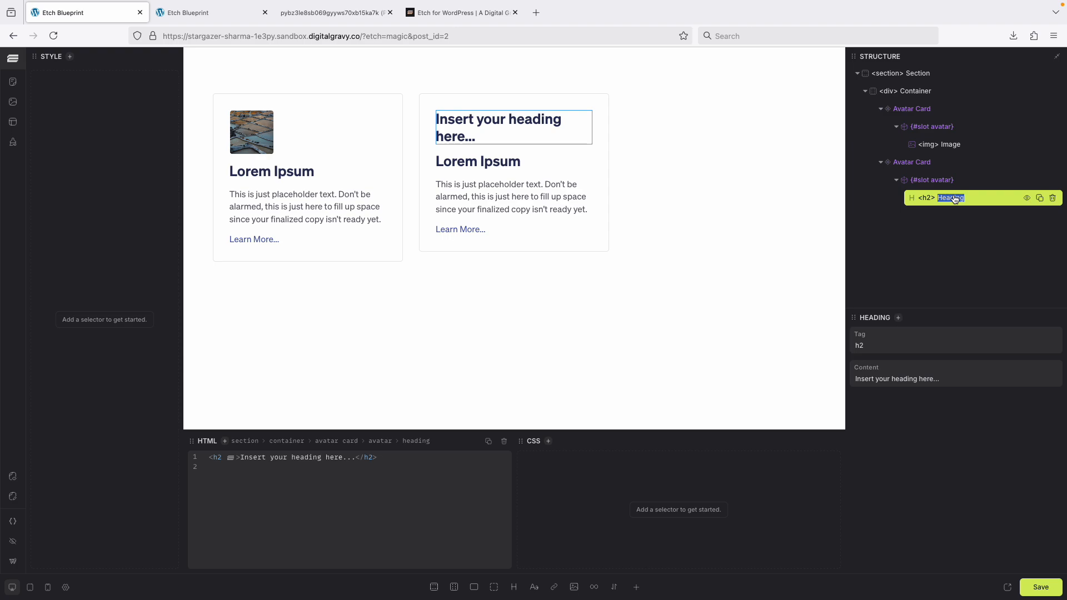
pyautogui.write('01')
pyautogui.press('Return')
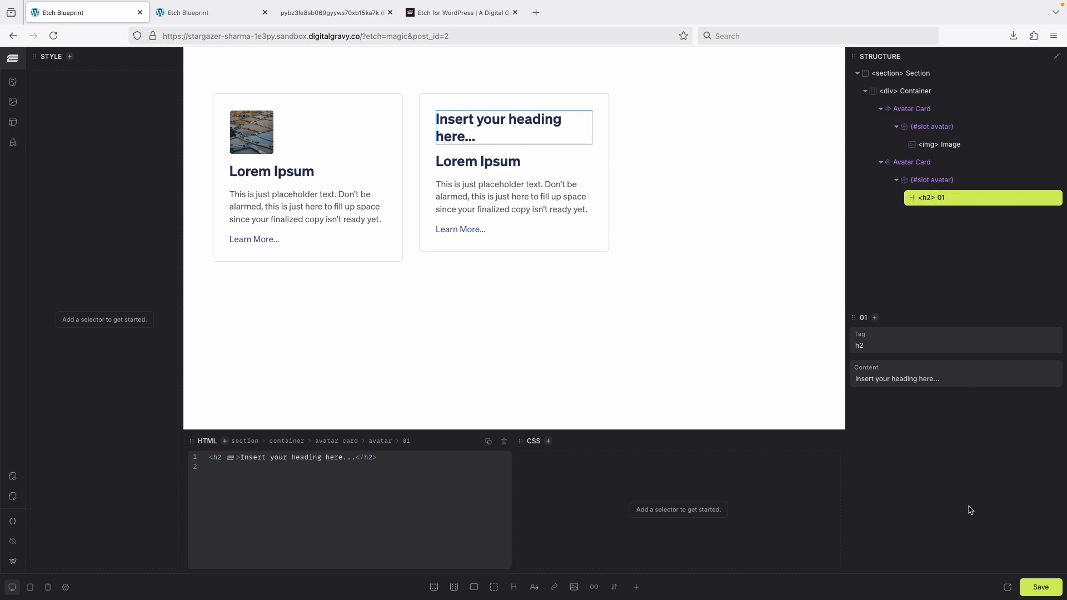
pyautogui.click(1035, 587)
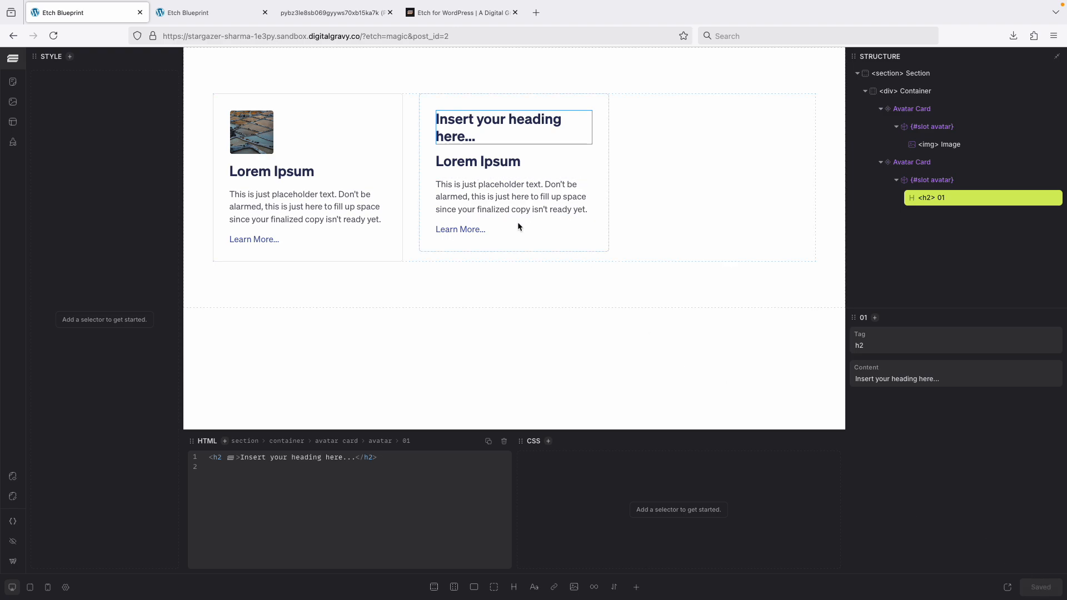
# Set the heading's content to 01, rename the heading element Number, and save the page.
pyautogui.doubleClick(964, 201)
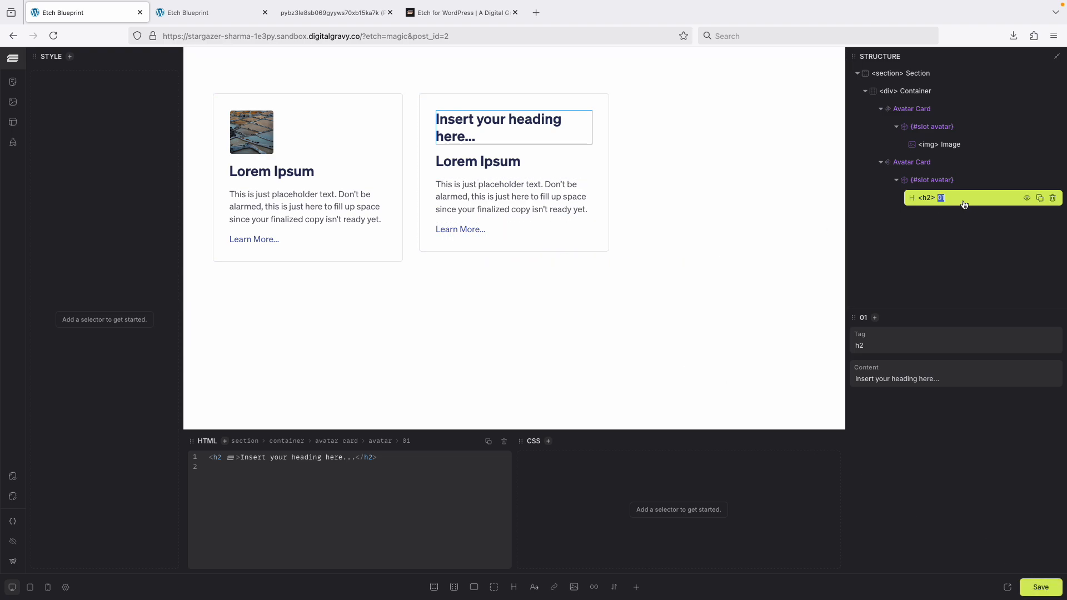
pyautogui.click(922, 200)
pyautogui.click(878, 345)
pyautogui.tripleClick(896, 382)
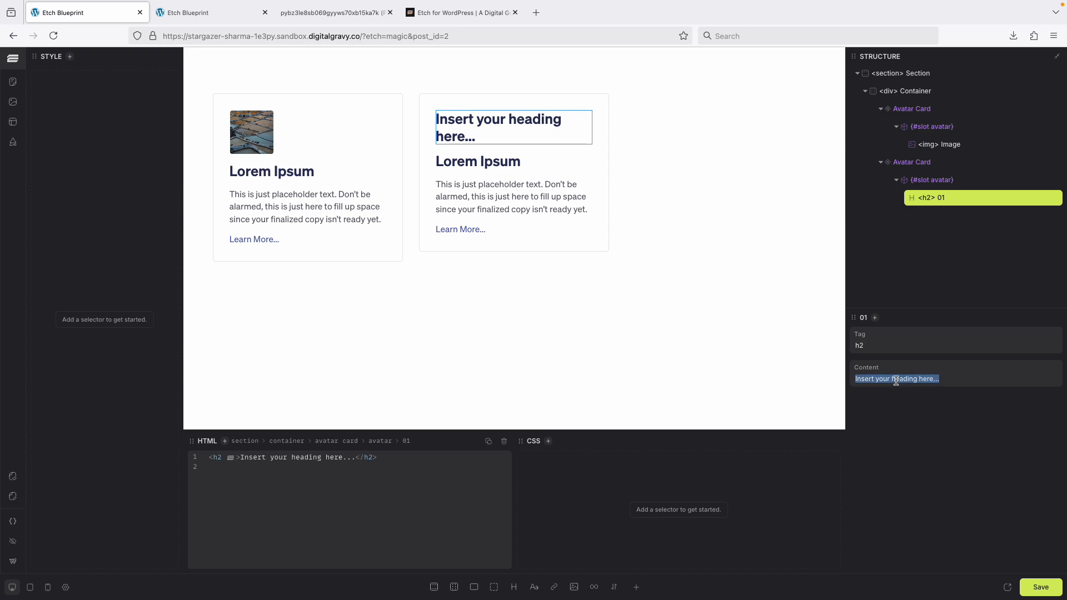
pyautogui.write('01')
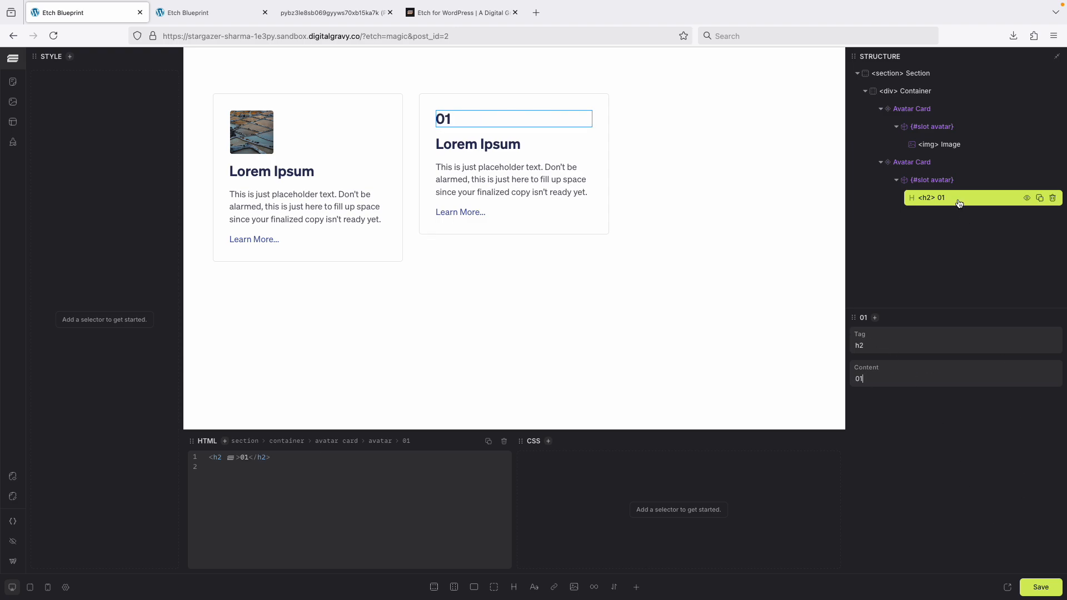
pyautogui.write('Number')
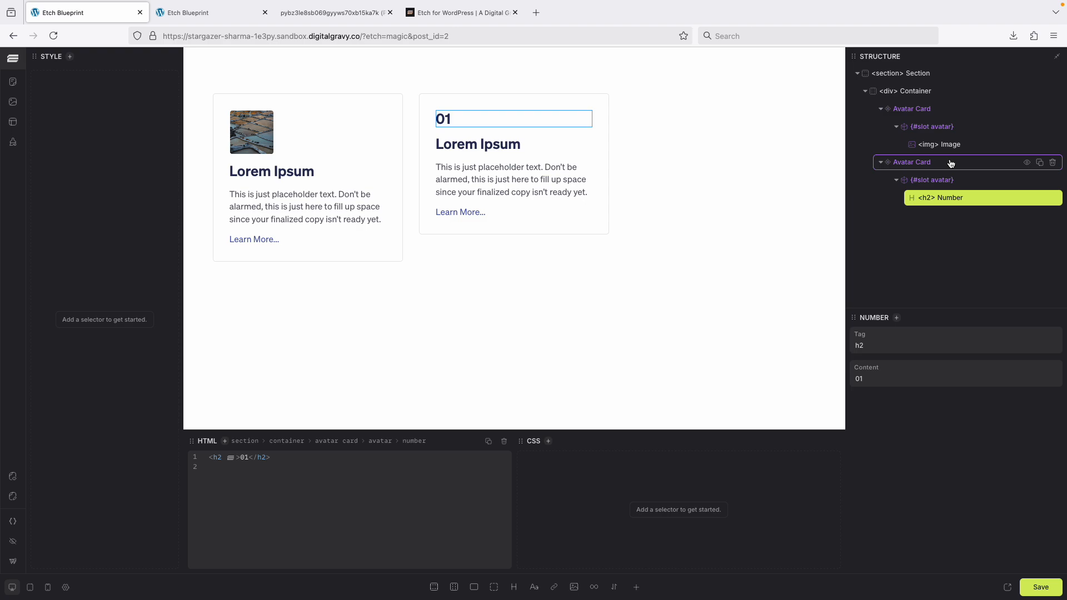
pyautogui.click(1035, 597)
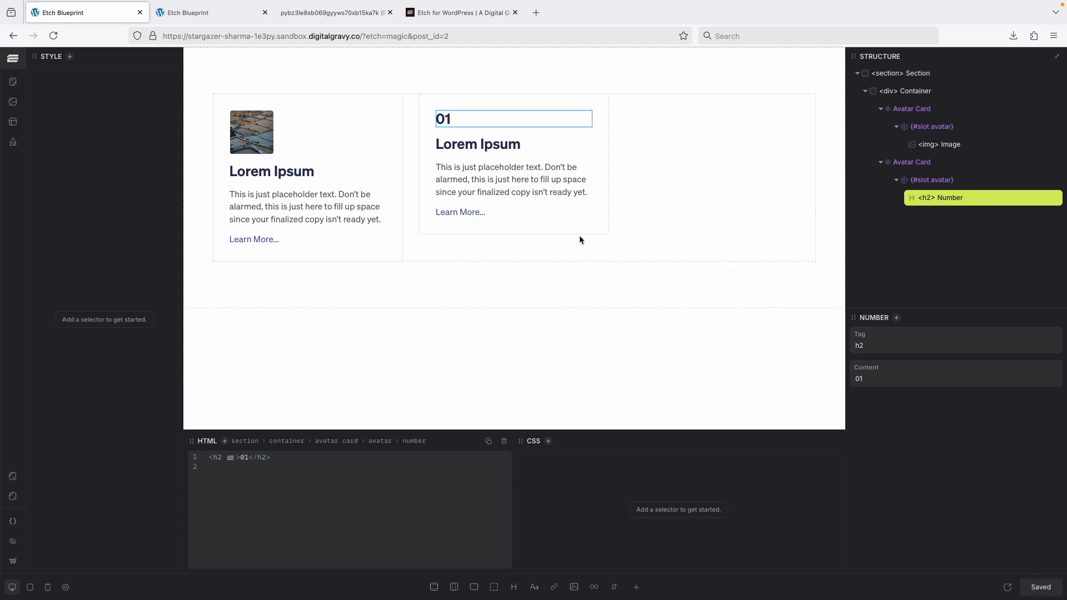
# Reload the front-end page to preview the second card, then return to the editor.
pyautogui.hotkey('ctrl', 'Tab')
pyautogui.press('super+r')
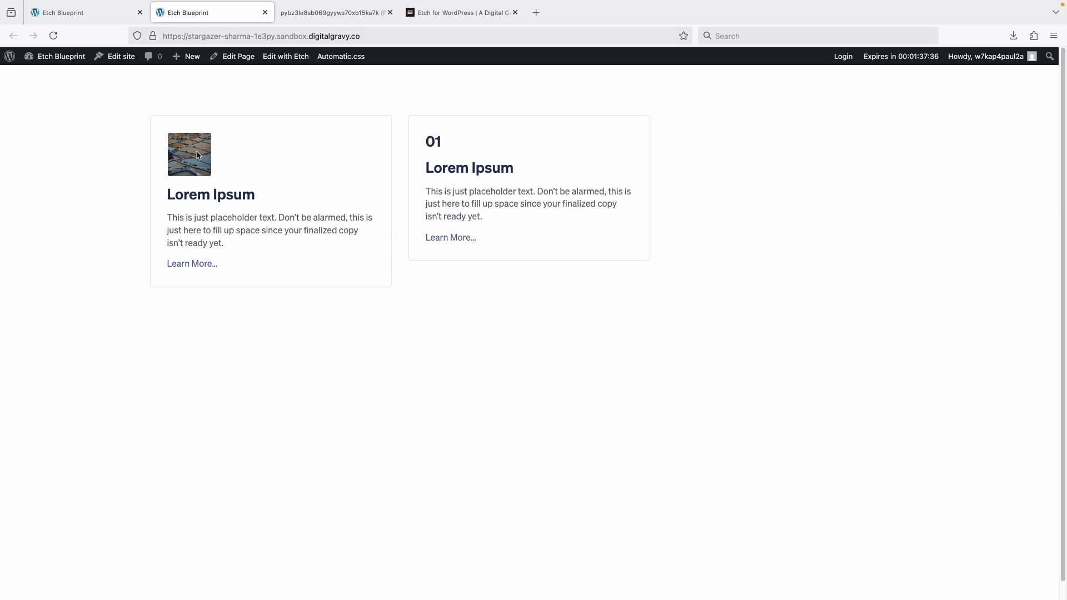
pyautogui.click(110, 15)
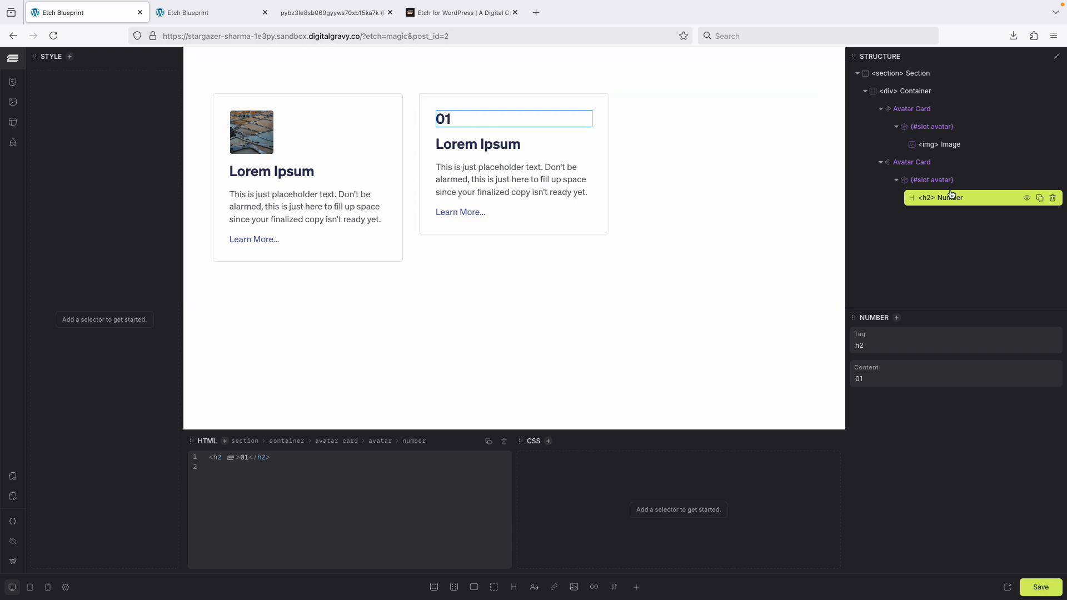
pyautogui.click(550, 445)
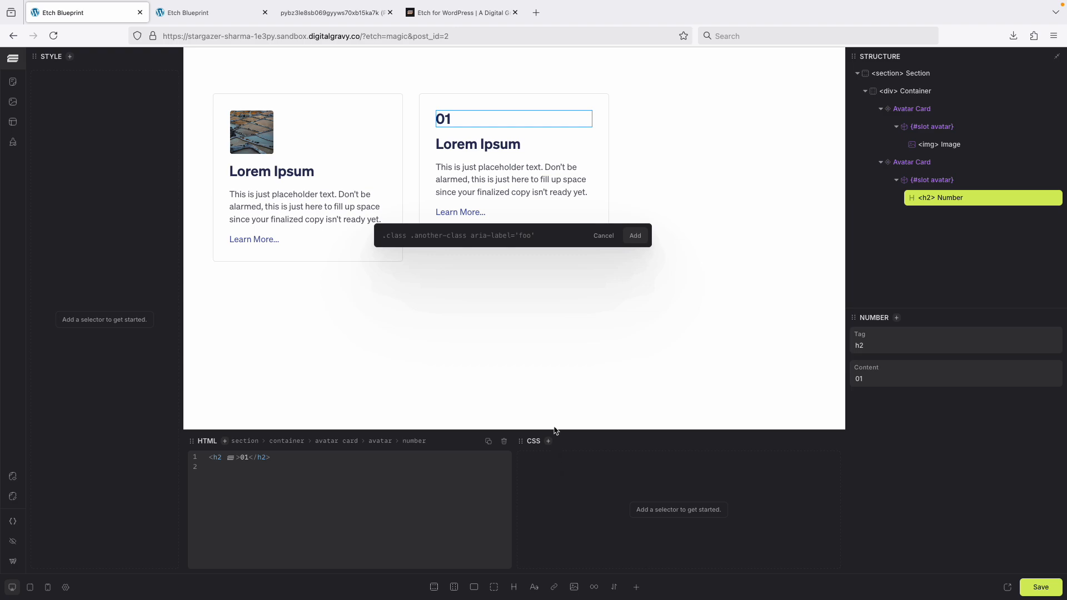
pyautogui.write('.')
pyautogui.press('BackSpace')
pyautogui.press('Escape')
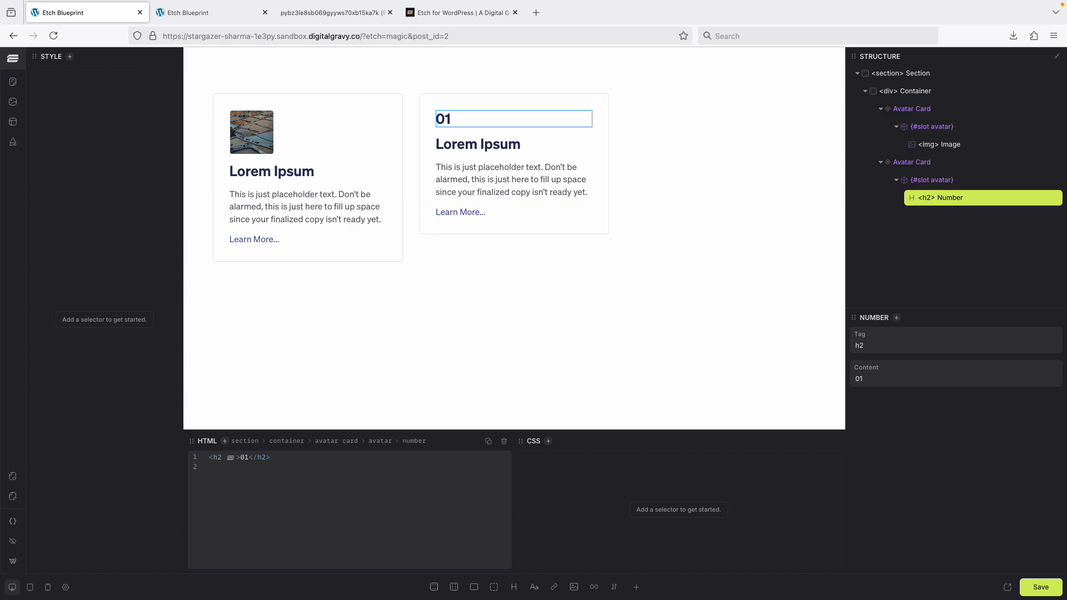
# Open the Avatar Card component and add background: var(--neutral-ultra-light) to the .avatar-card__avatar rule.
pyautogui.doubleClick(924, 165)
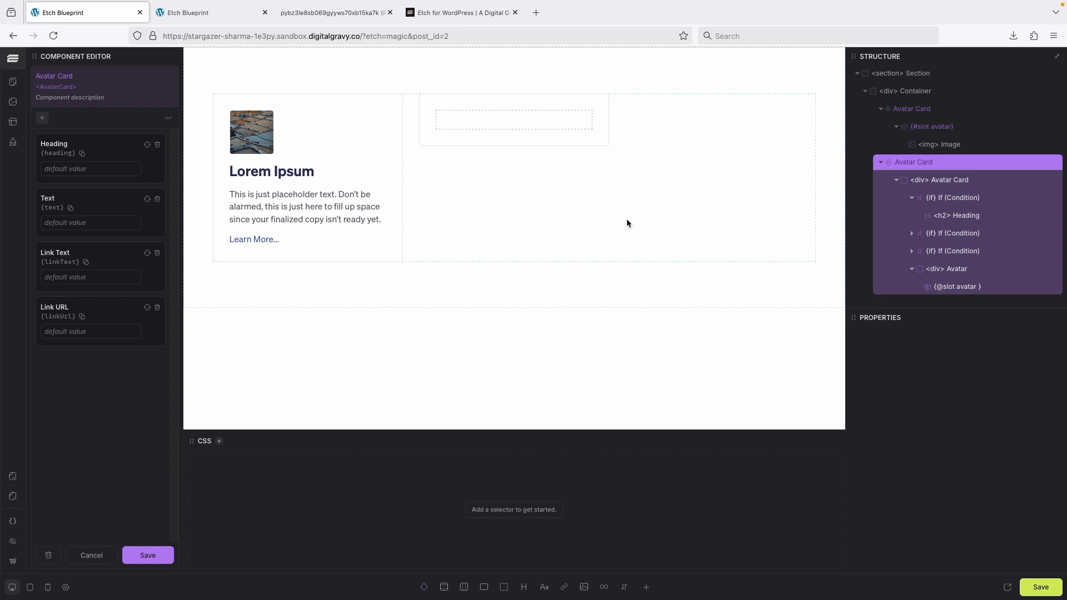
pyautogui.click(924, 271)
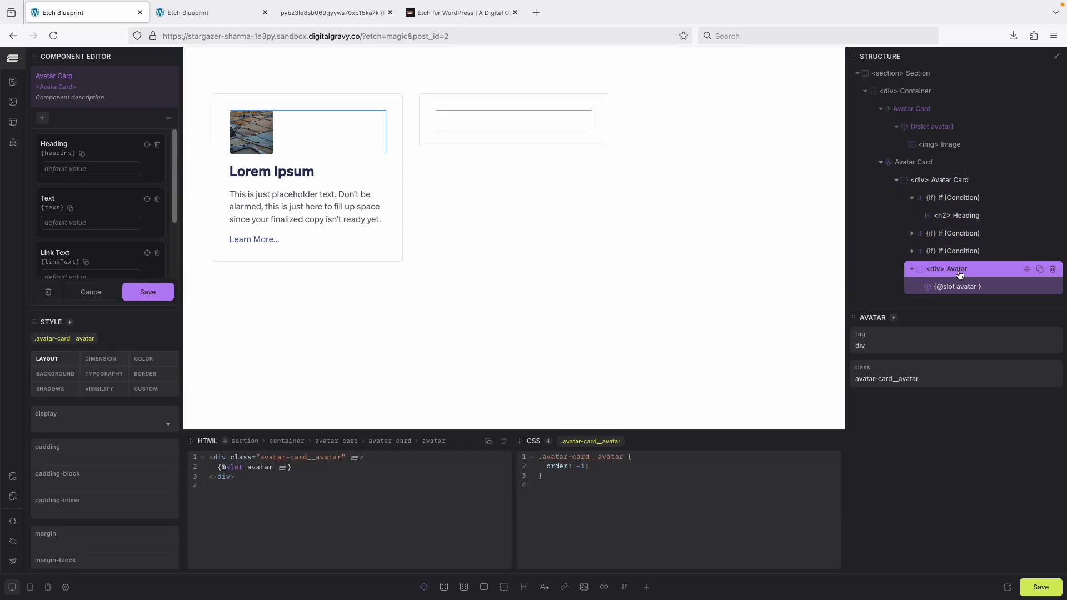
pyautogui.click(604, 467)
pyautogui.press('Return')
pyautogui.write('b')
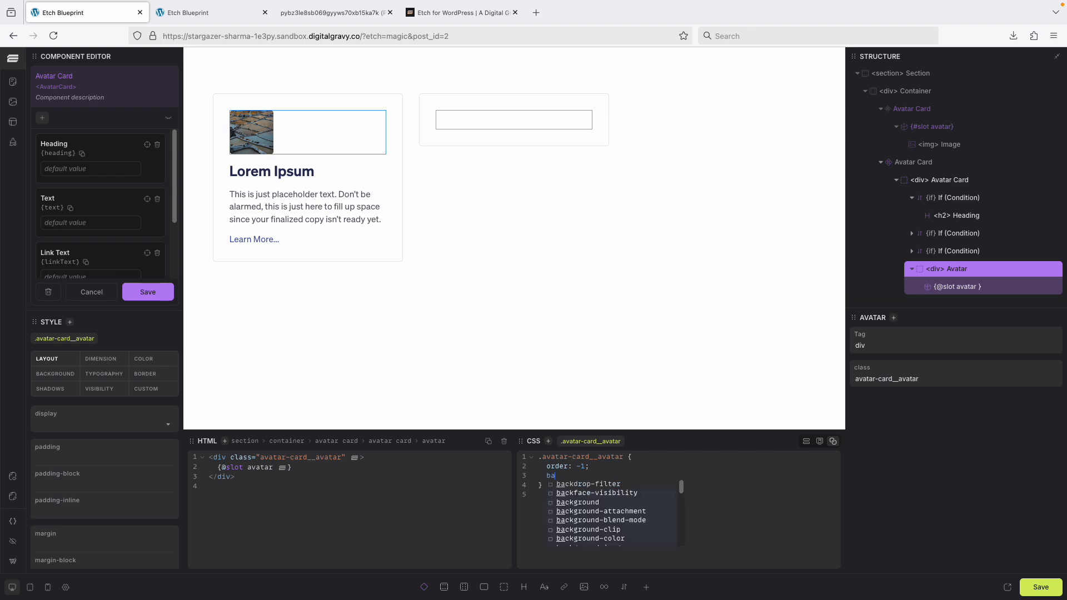
pyautogui.write('ackground')
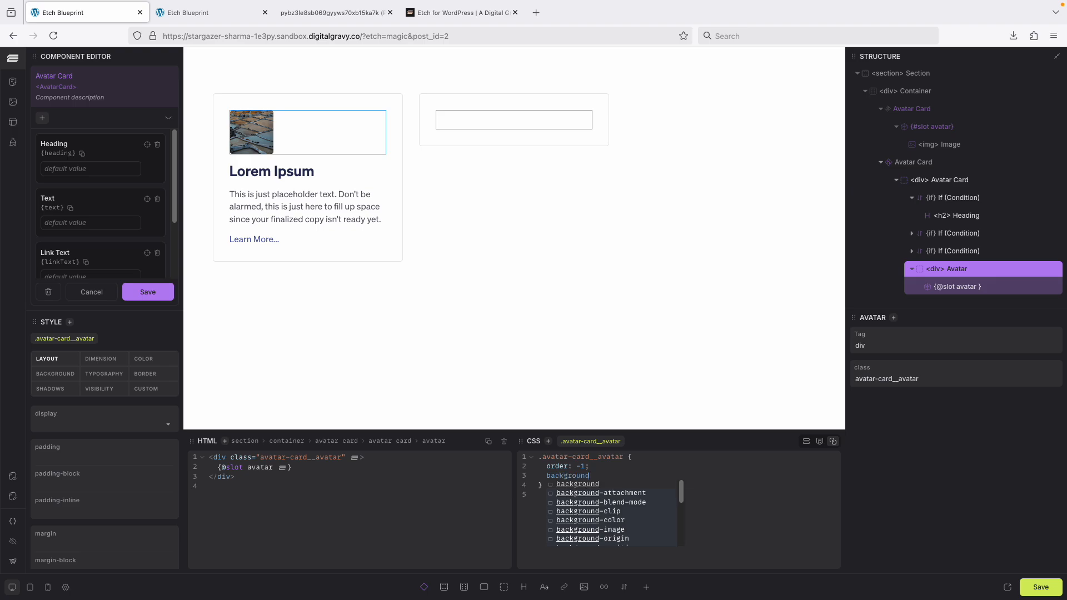
pyautogui.press('Return')
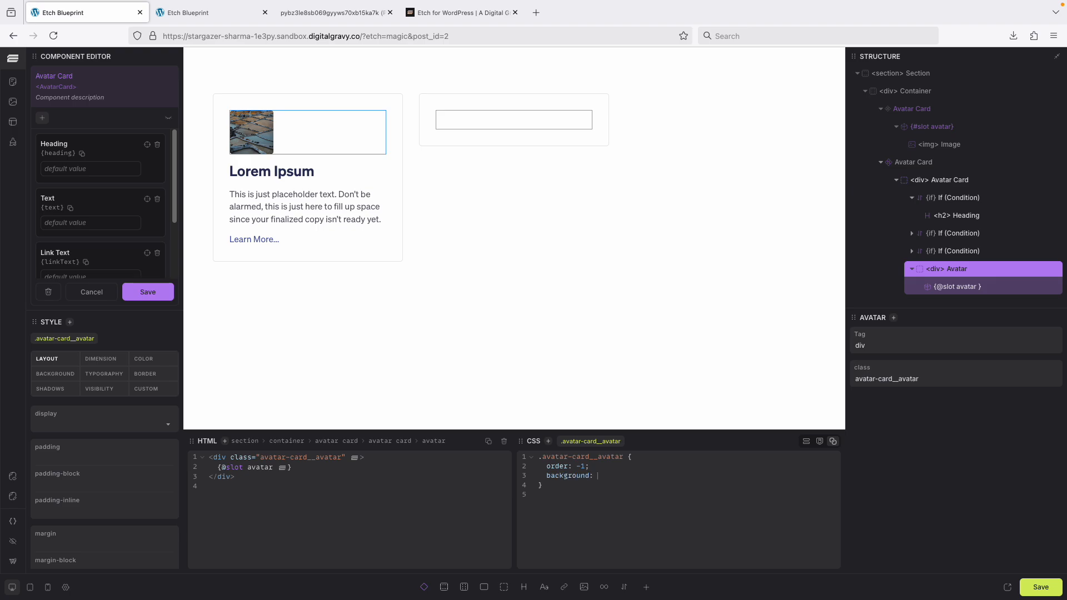
pyautogui.write('--neutral-ultra-light')
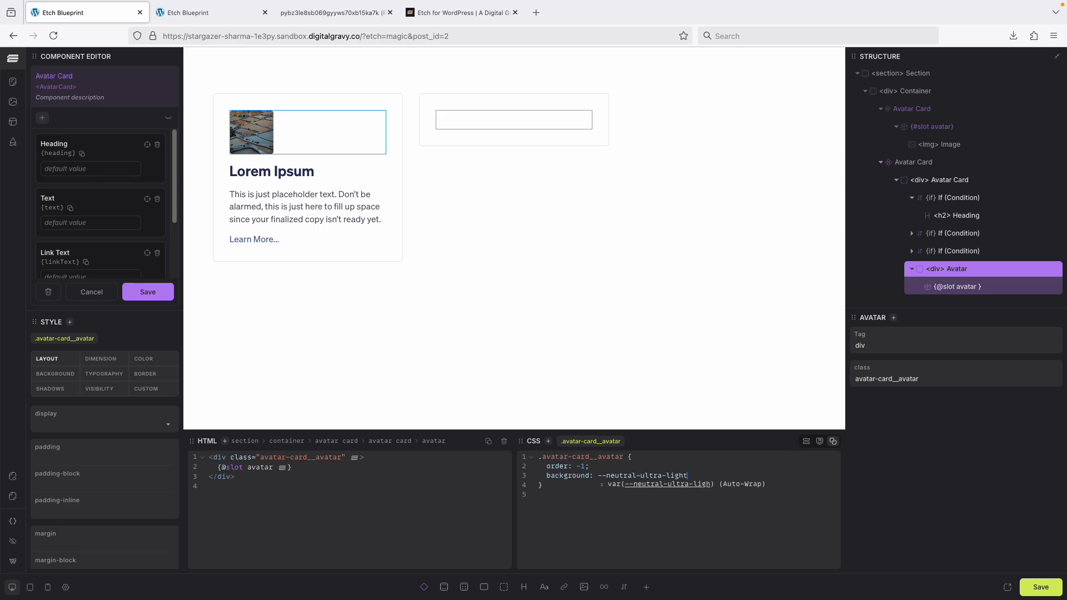
pyautogui.press('Return')
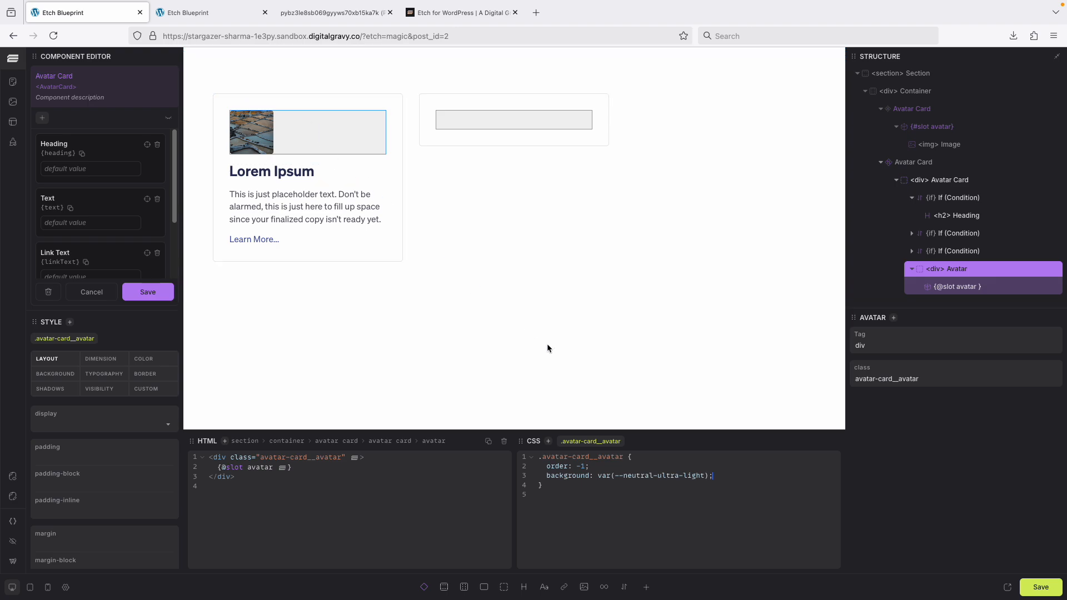
# Give the .avatar-card__avatar rule a height and width of var(--card-avatar-size).
pyautogui.press('Return')
pyautogui.write('height')
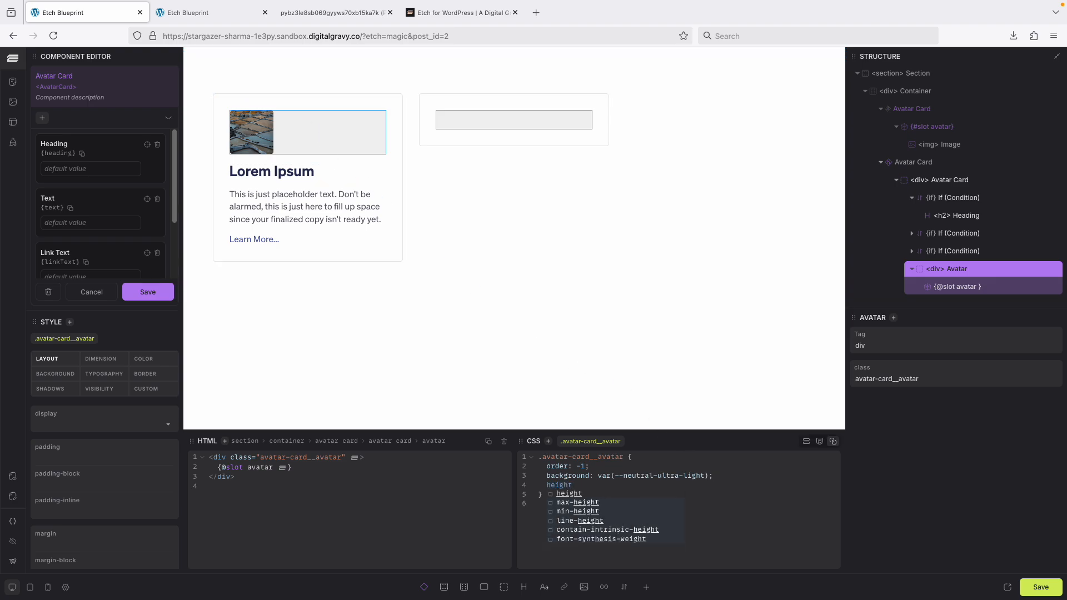
pyautogui.press('BackSpace')
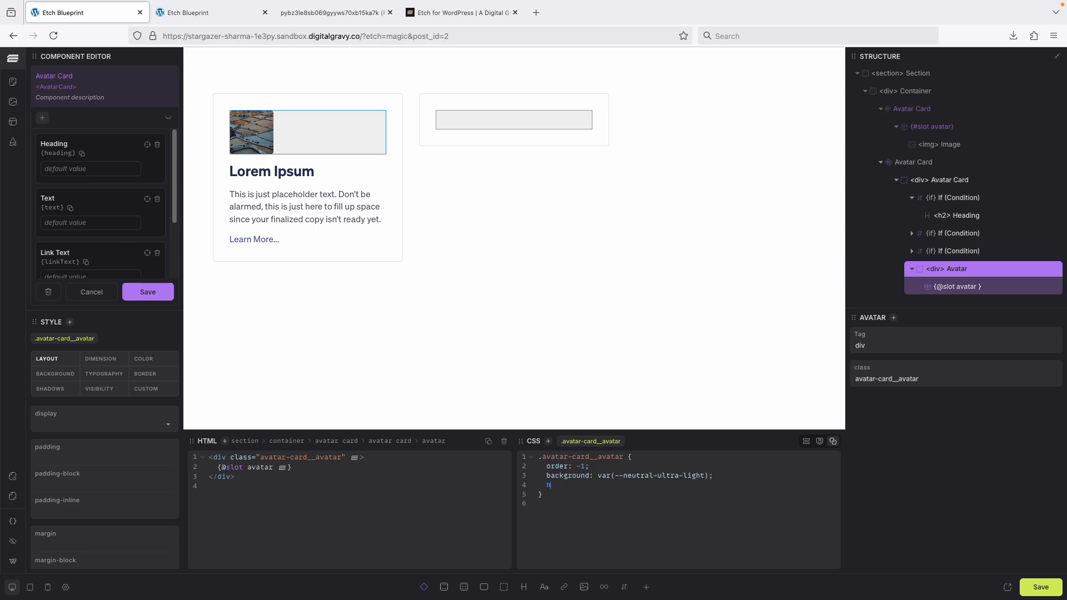
pyautogui.press('Return')
pyautogui.write('--card-avat')
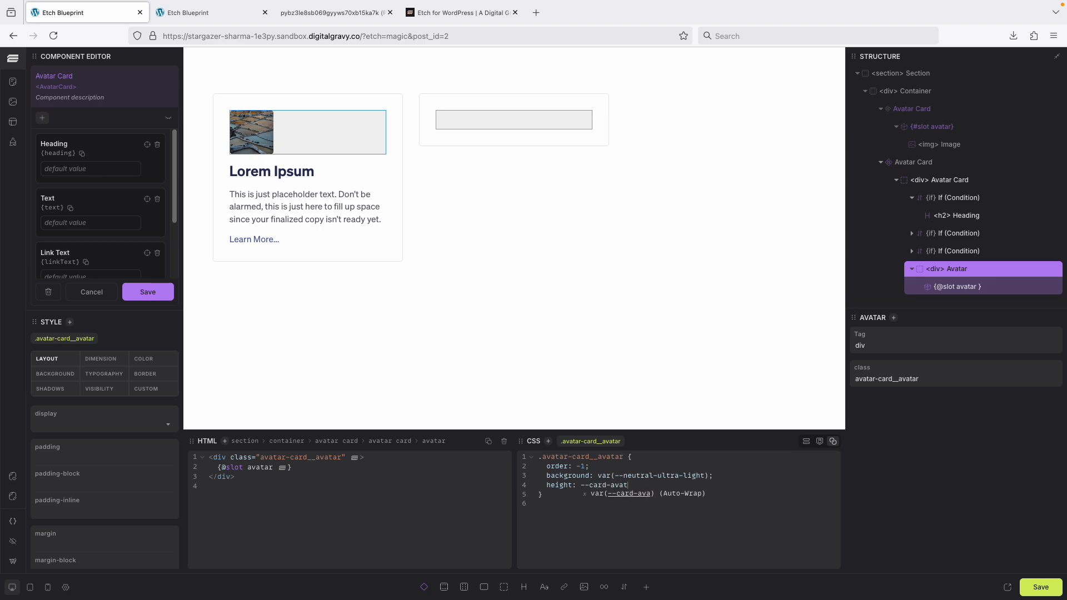
pyautogui.write('ar-size')
pyautogui.press('Tab')
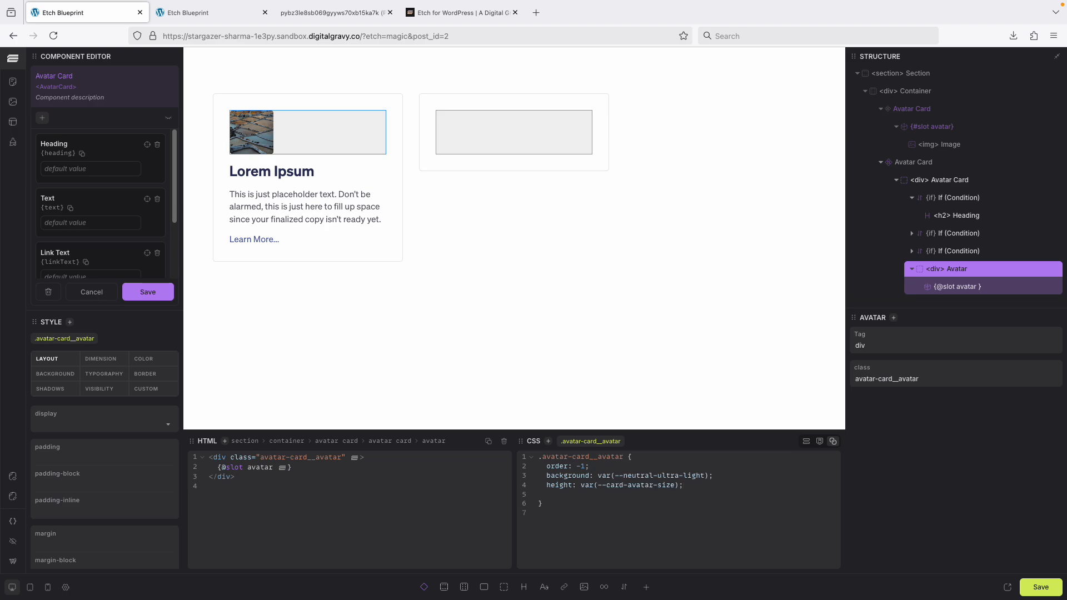
pyautogui.write('idth:')
pyautogui.moveTo(581, 485); pyautogui.dragTo(684, 491)
pyautogui.hotkey('ctrl', 'c')
pyautogui.click(606, 495)
pyautogui.hotkey('ctrl', 'v')
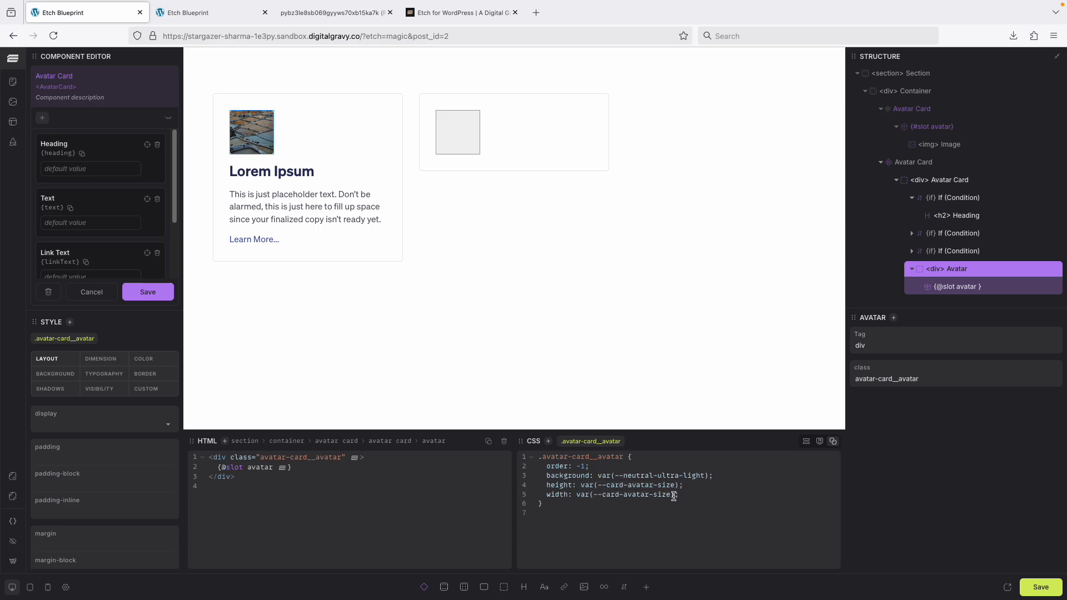
# Add border-radius: var(--card-avatar-radius) to the avatar rule and save the component.
pyautogui.press('Return')
pyautogui.write('kbo')
pyautogui.press('BackSpace')
pyautogui.press('BackSpace')
pyautogui.press('BackSpace')
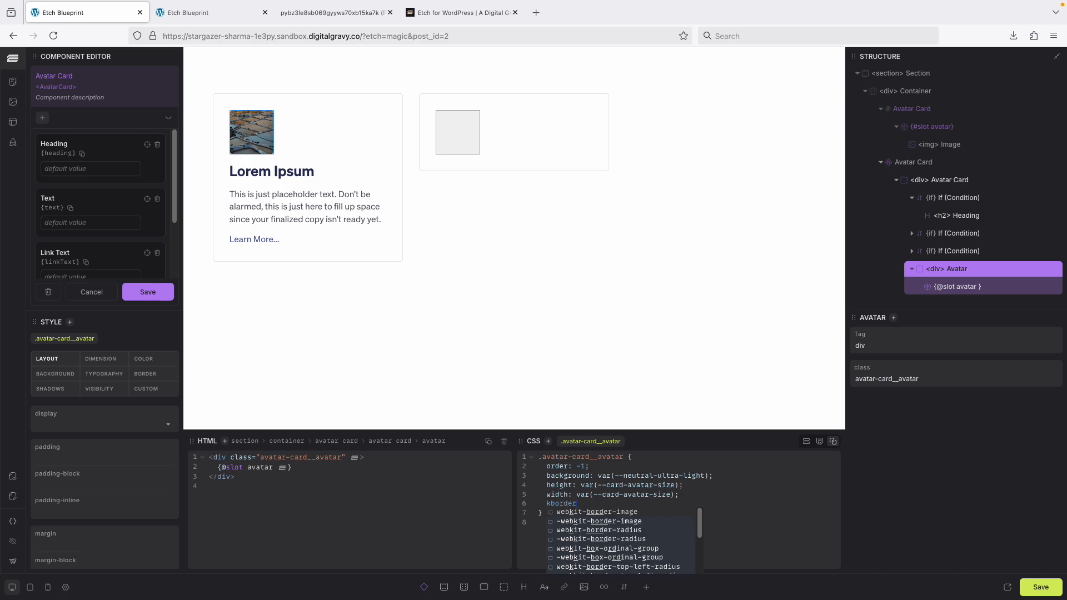
pyautogui.write('border-ra')
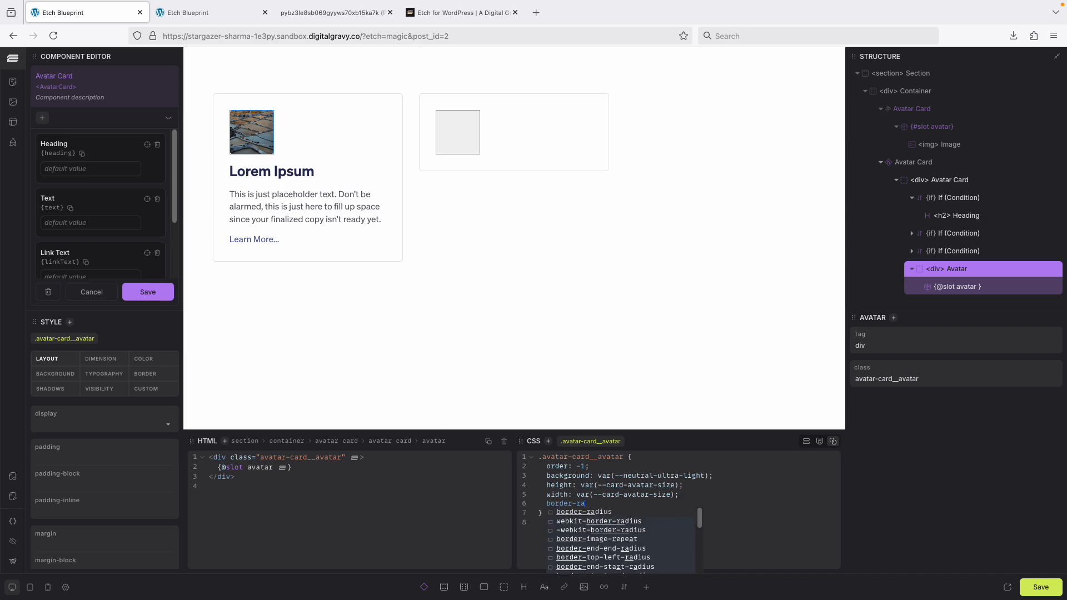
pyautogui.press('Return')
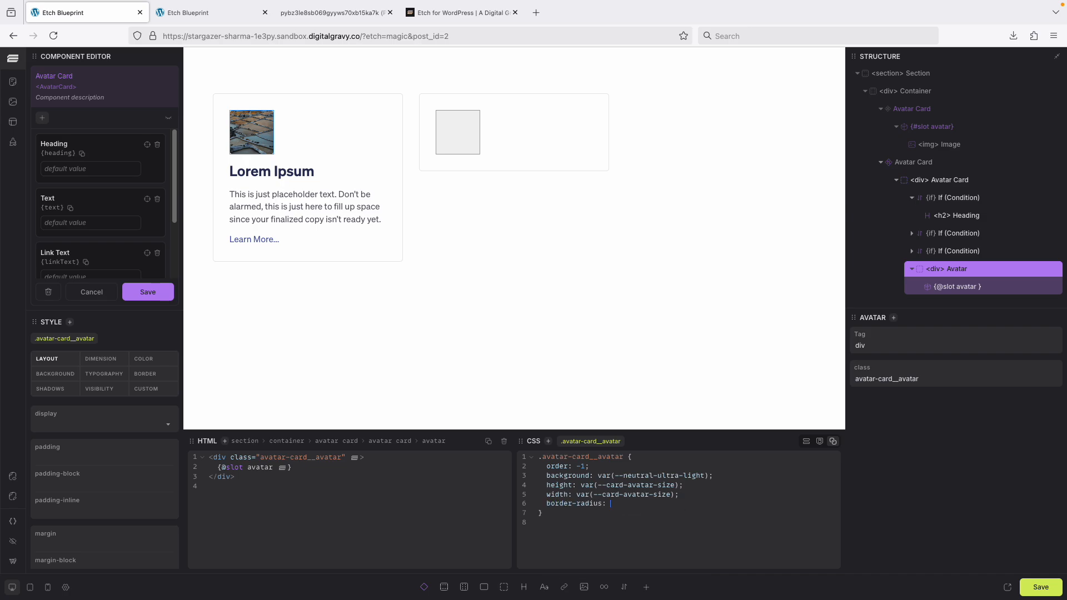
pyautogui.write('--card-ava')
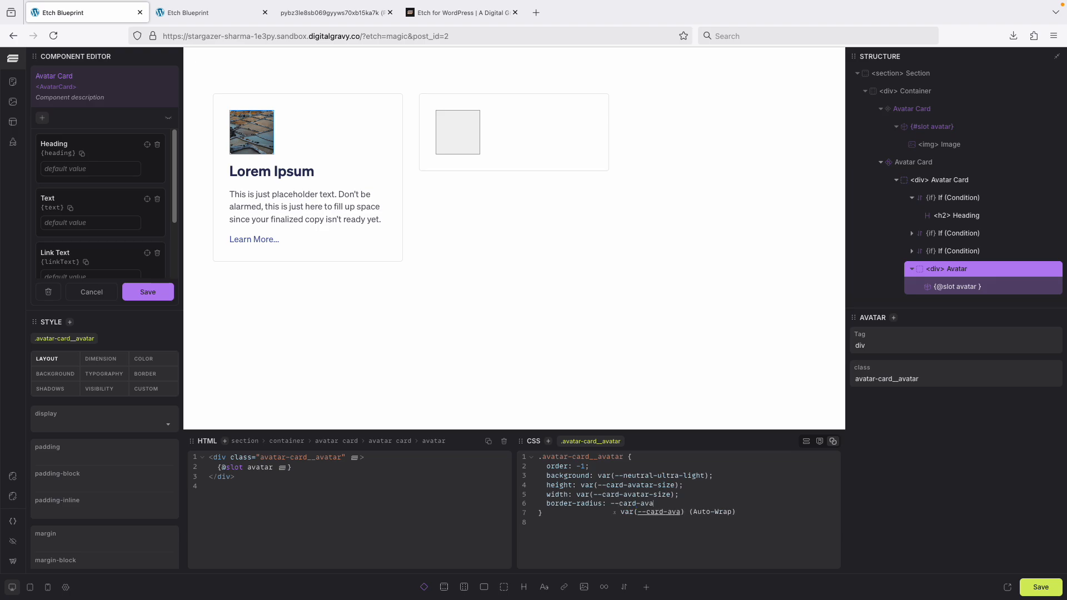
pyautogui.write('tar-radius')
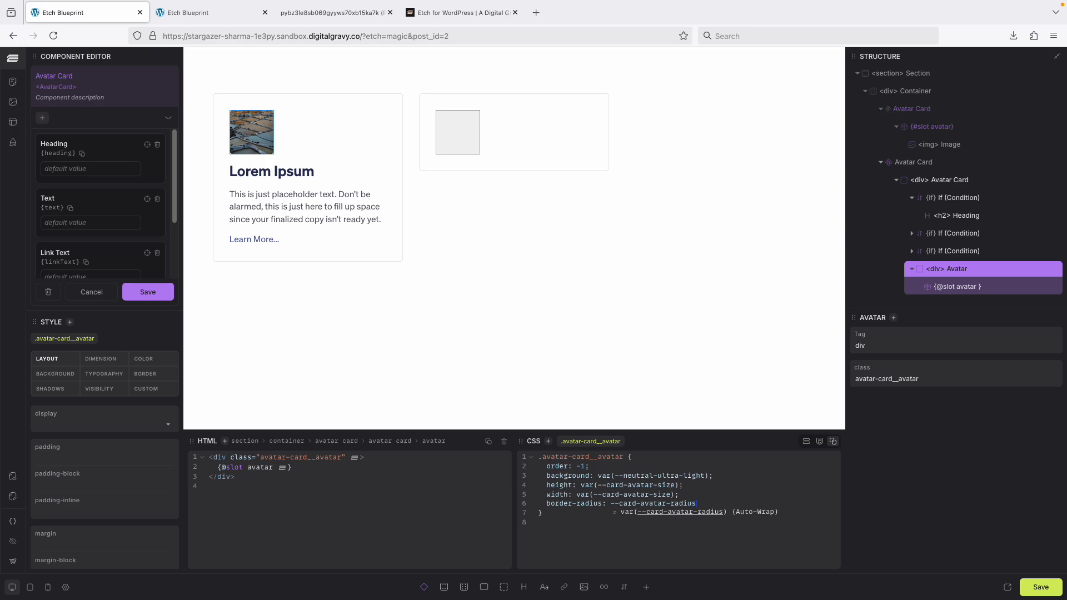
pyautogui.press('Return')
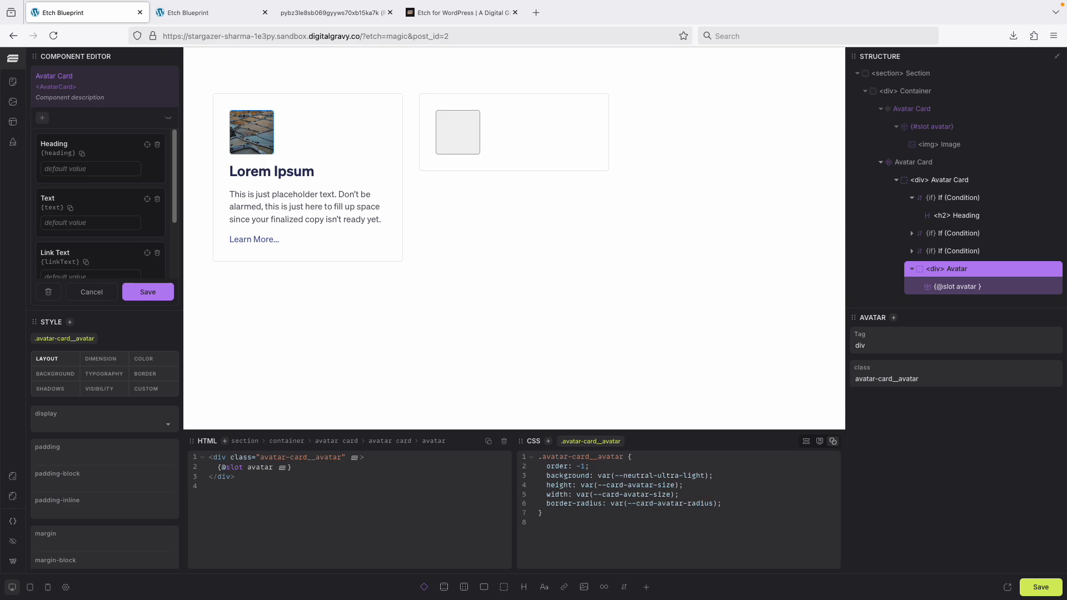
pyautogui.click(1044, 588)
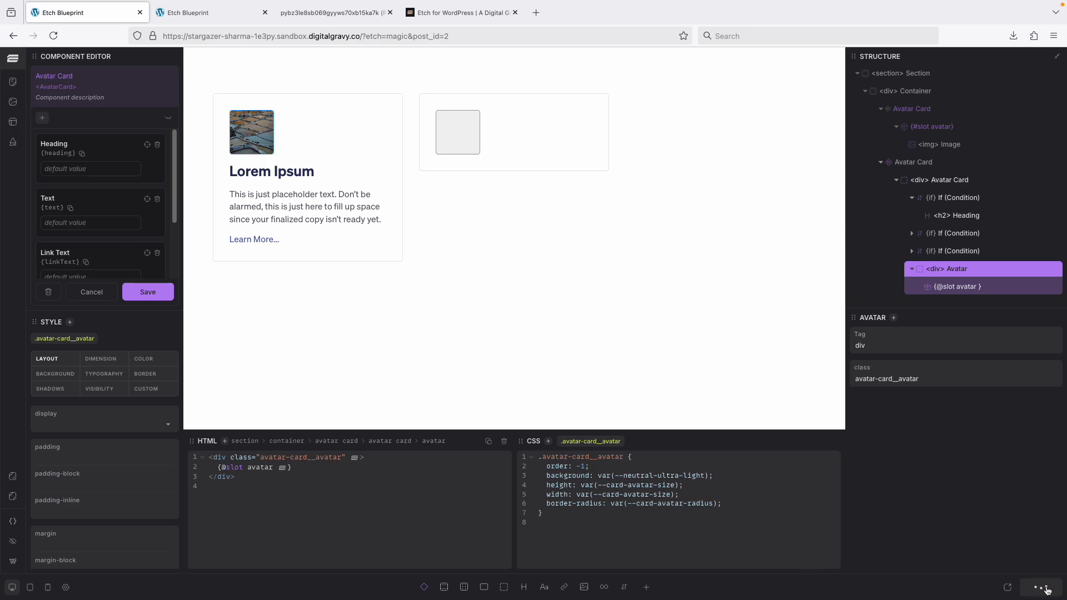
# Reload the front-end page to preview the styled avatar, then return to the editor tab.
pyautogui.click(216, 14)
pyautogui.press('super+r')
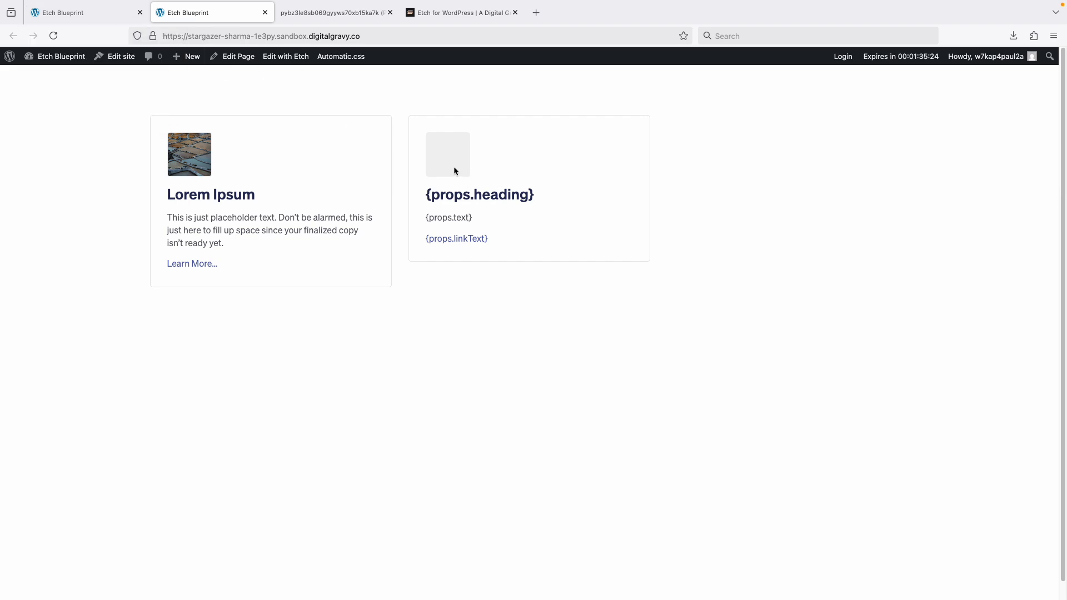
pyautogui.click(60, 14)
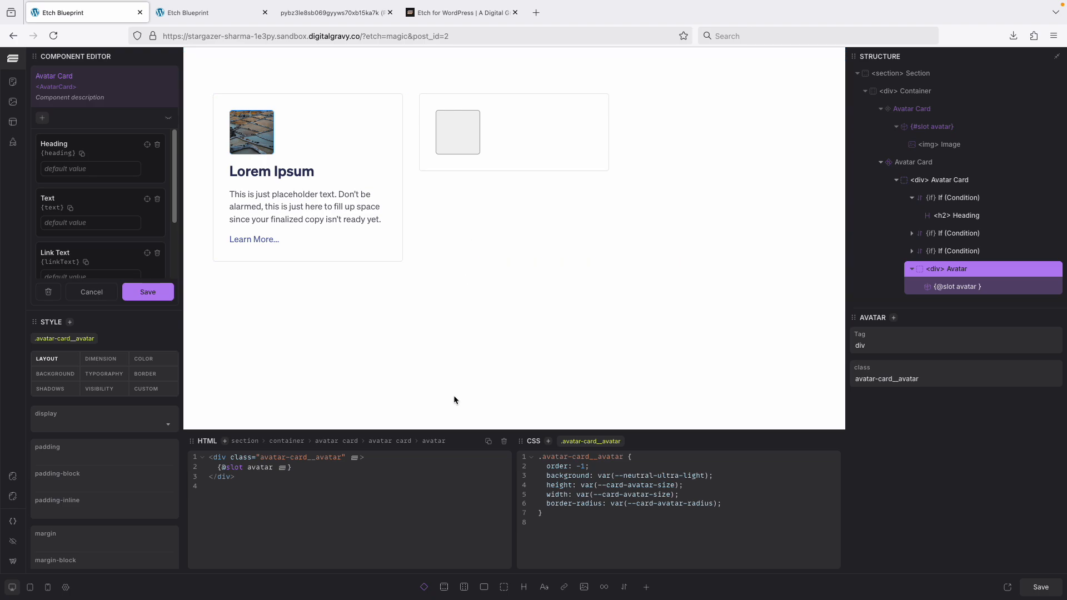
pyautogui.click(201, 14)
pyautogui.click(100, 13)
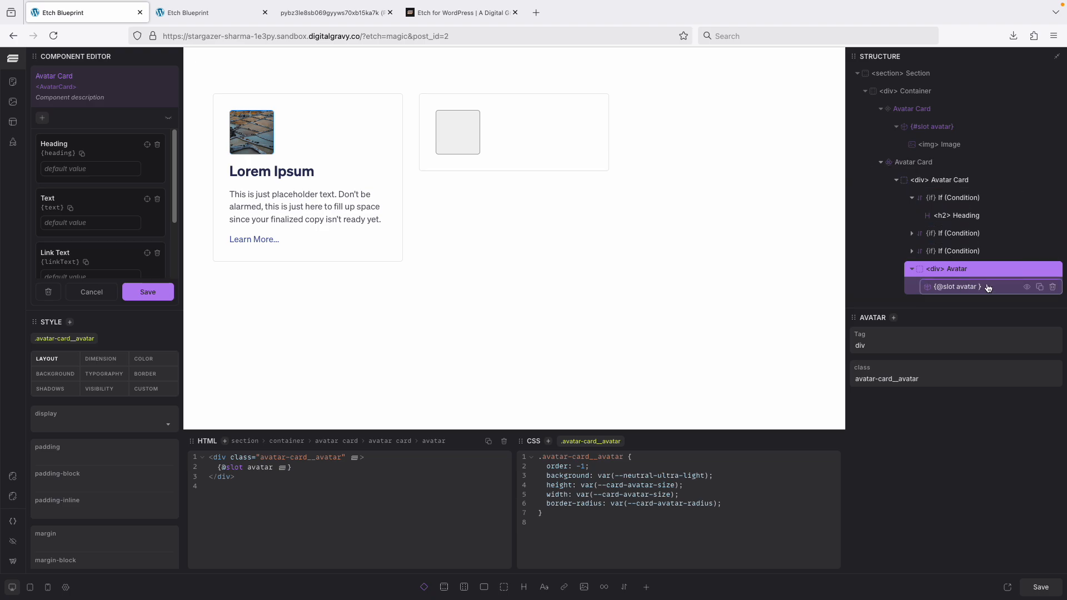
# Close the component editor and select the Number heading in the second card's avatar slot.
pyautogui.scroll(-1, 988, 288)
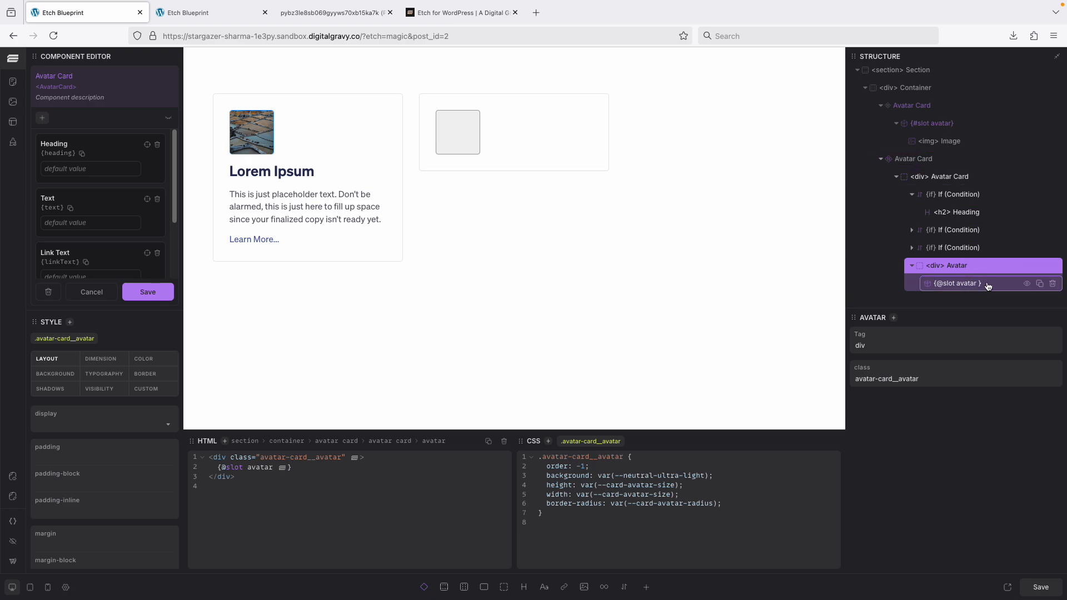
pyautogui.click(956, 284)
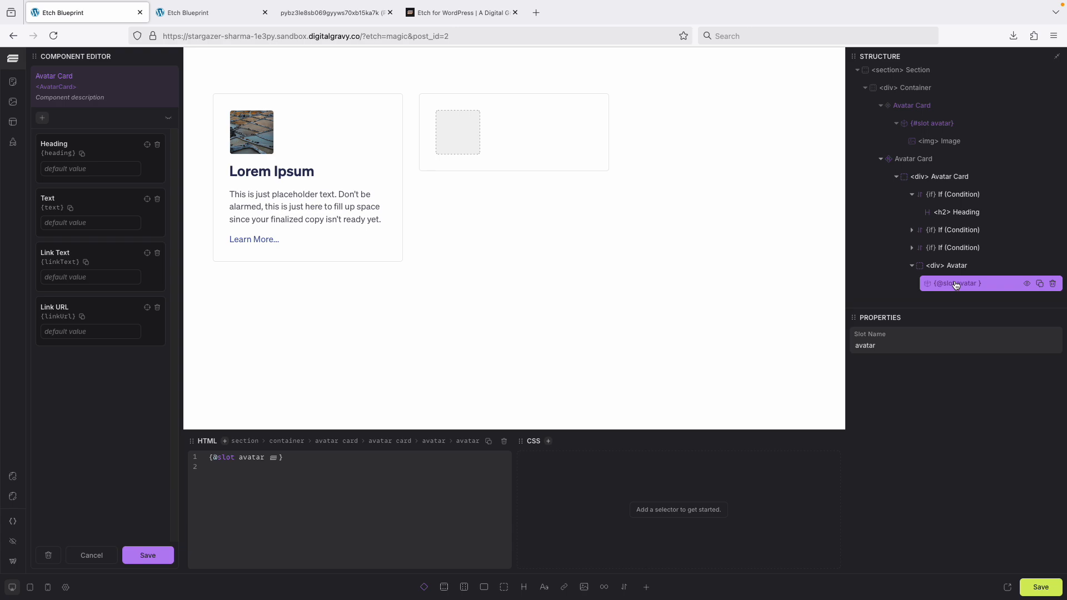
pyautogui.click(153, 556)
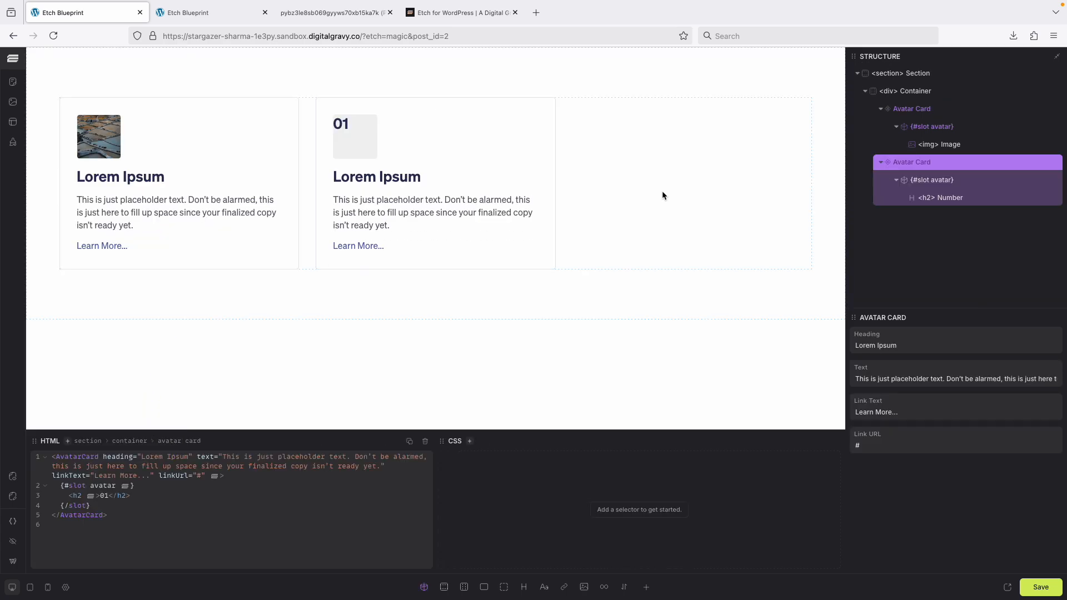
pyautogui.click(945, 198)
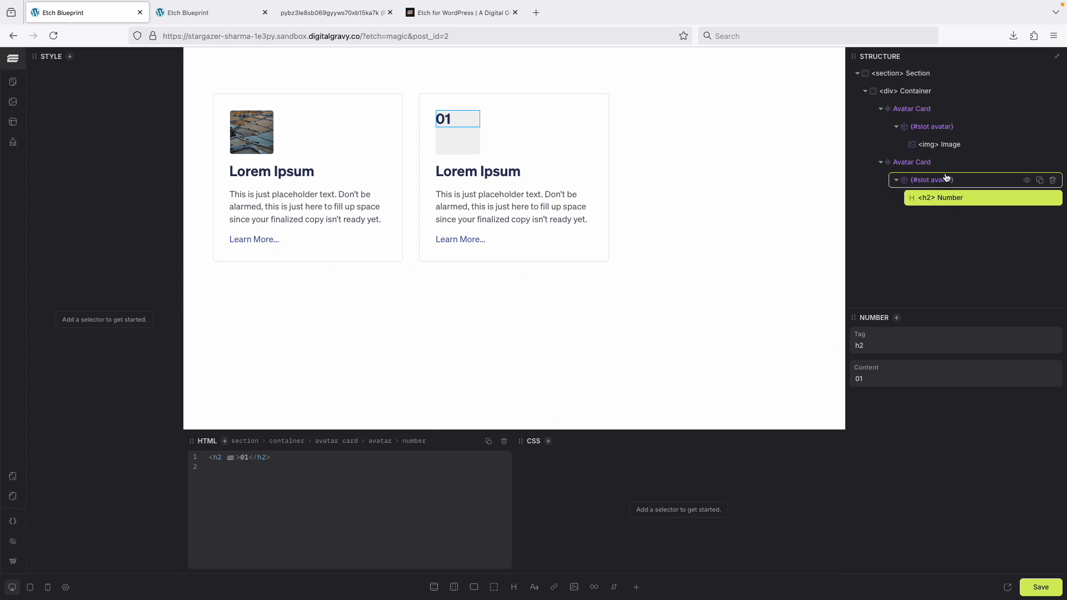
# Edit the Avatar Card component and set the avatar wrapper's display to flex.
pyautogui.rightClick(925, 163)
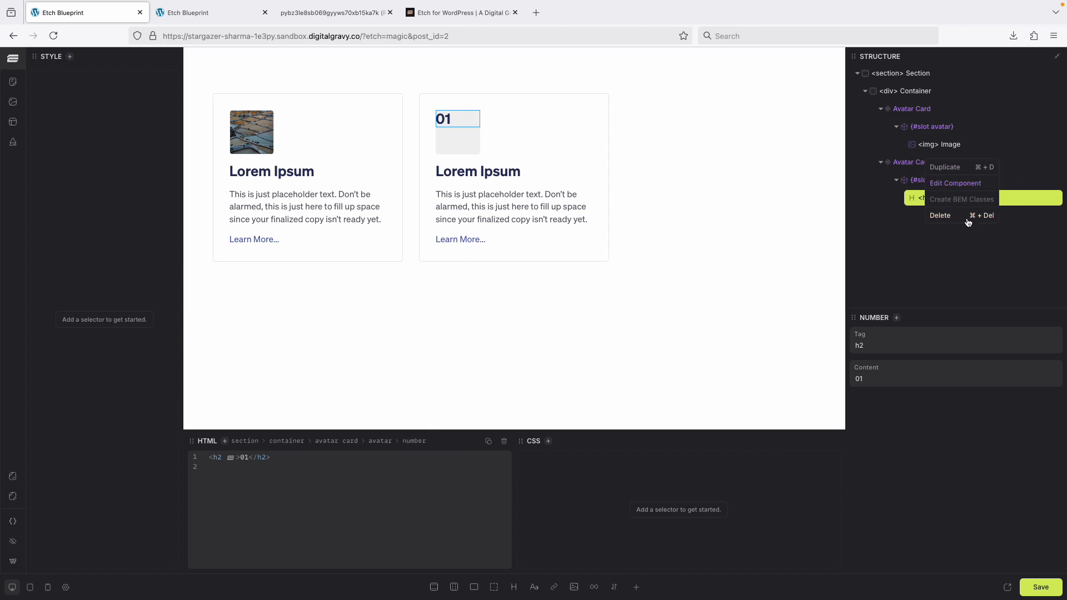
pyautogui.click(957, 184)
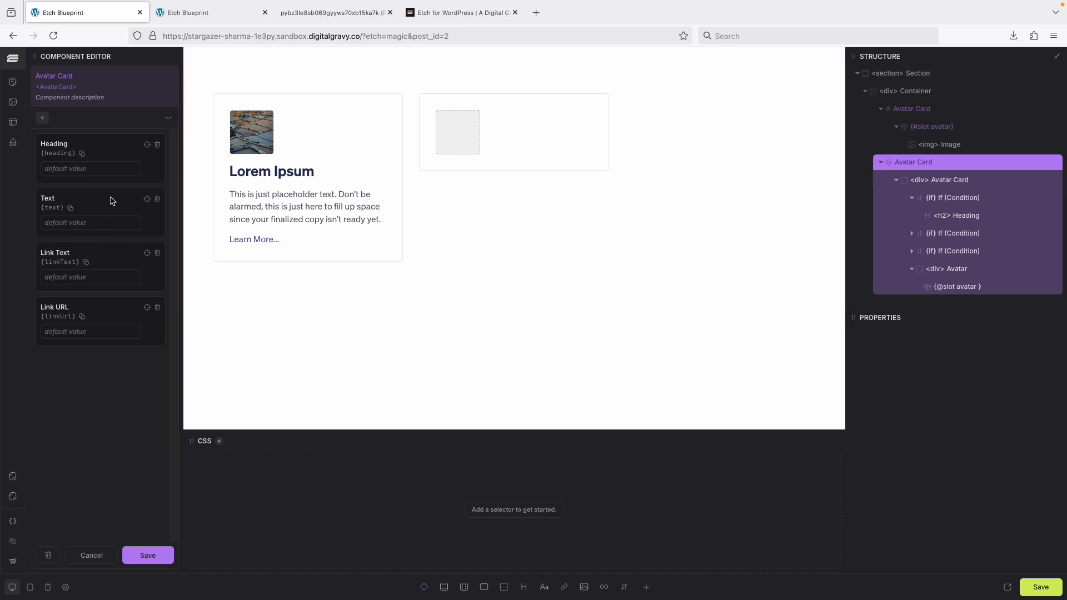
pyautogui.click(960, 268)
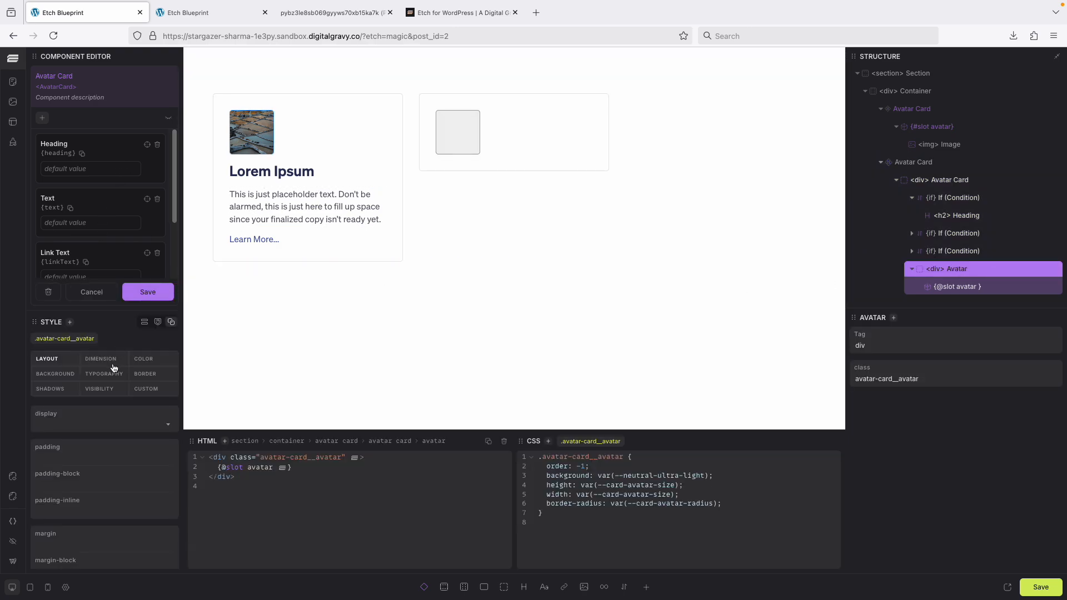
pyautogui.scroll(-1, 65, 390)
pyautogui.scroll(1, 66, 391)
pyautogui.click(67, 426)
pyautogui.click(68, 491)
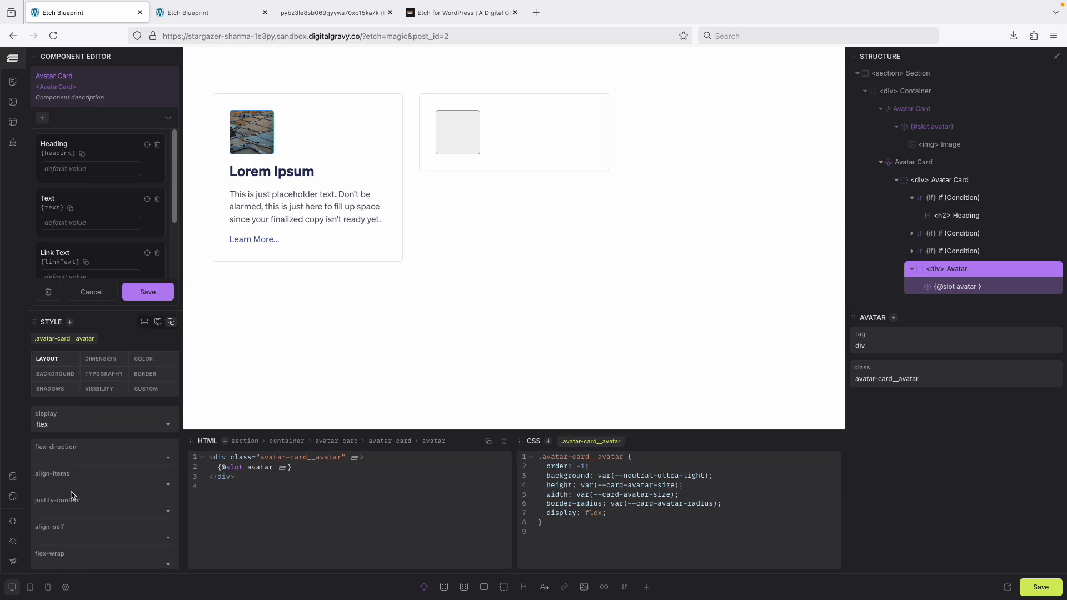
# Set the avatar wrapper's align-items and justify-content to center, then save the component.
pyautogui.scroll(-2, 126, 394)
pyautogui.click(97, 440)
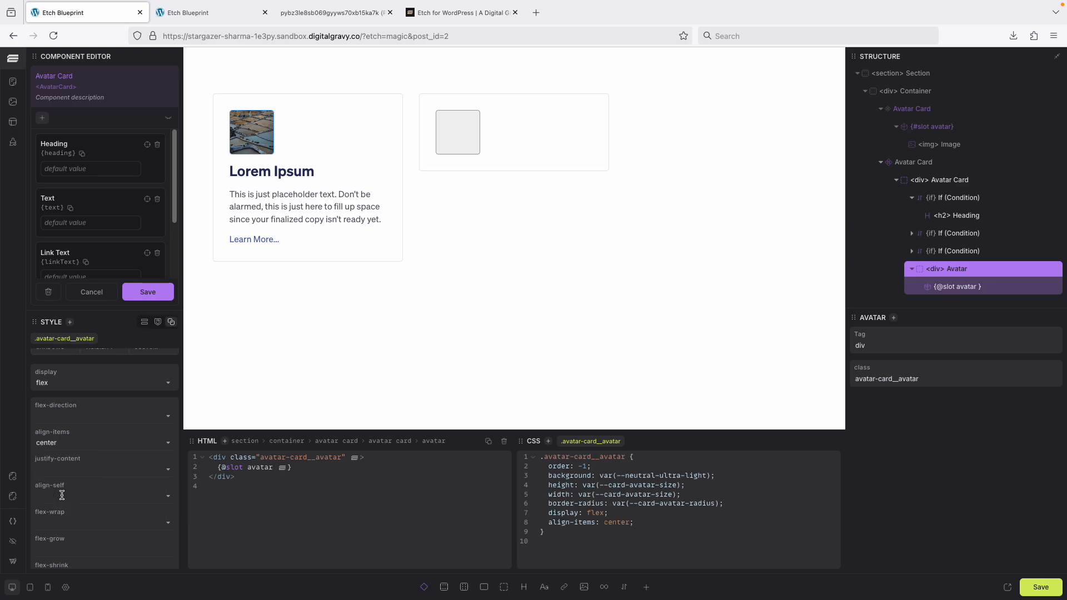
pyautogui.scroll(-1, 114, 434)
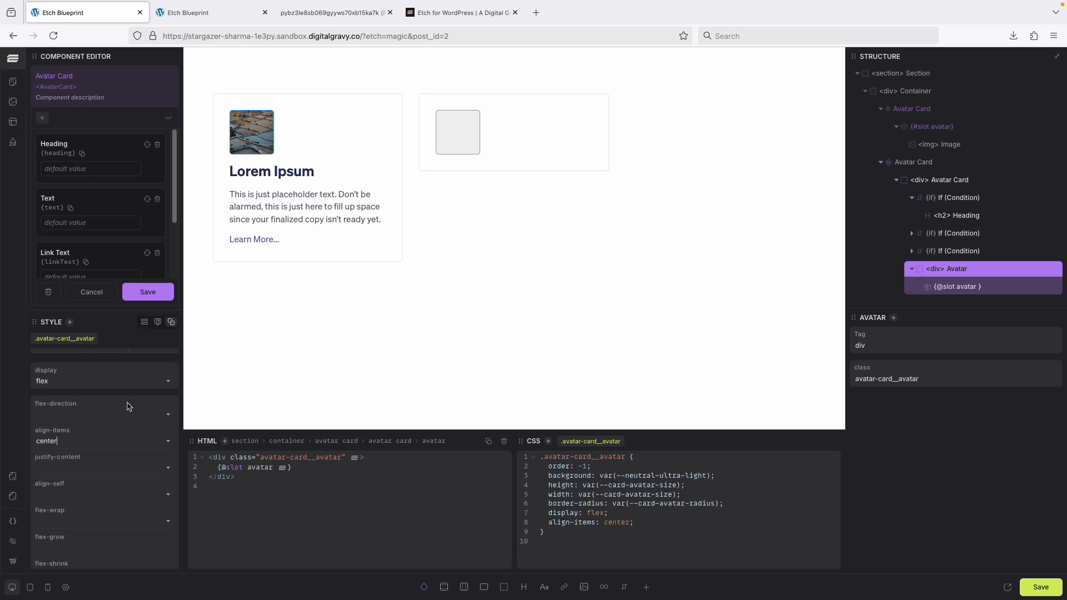
pyautogui.click(88, 444)
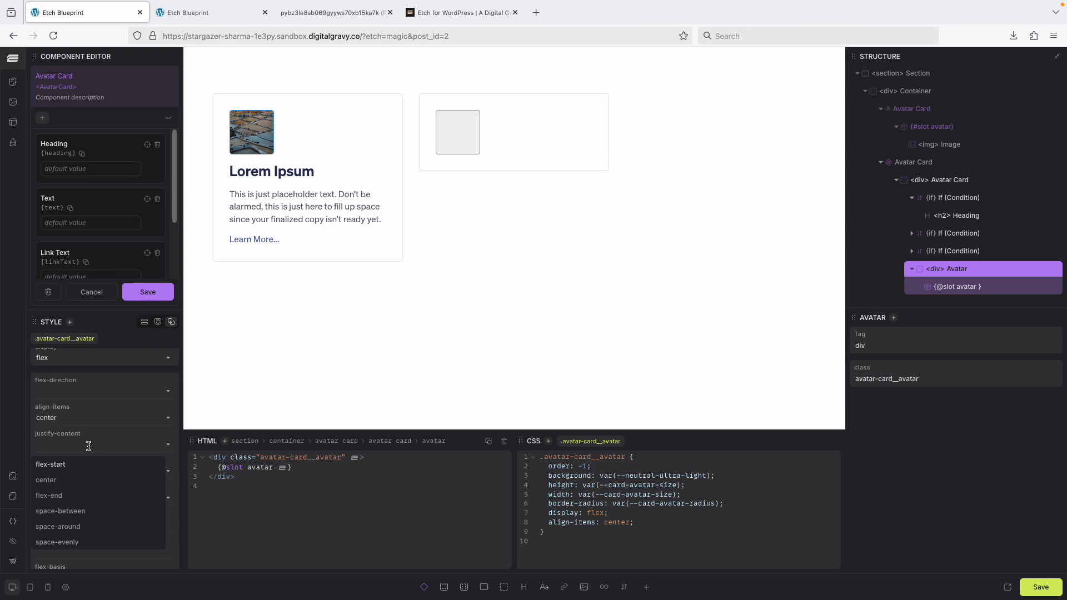
pyautogui.click(77, 481)
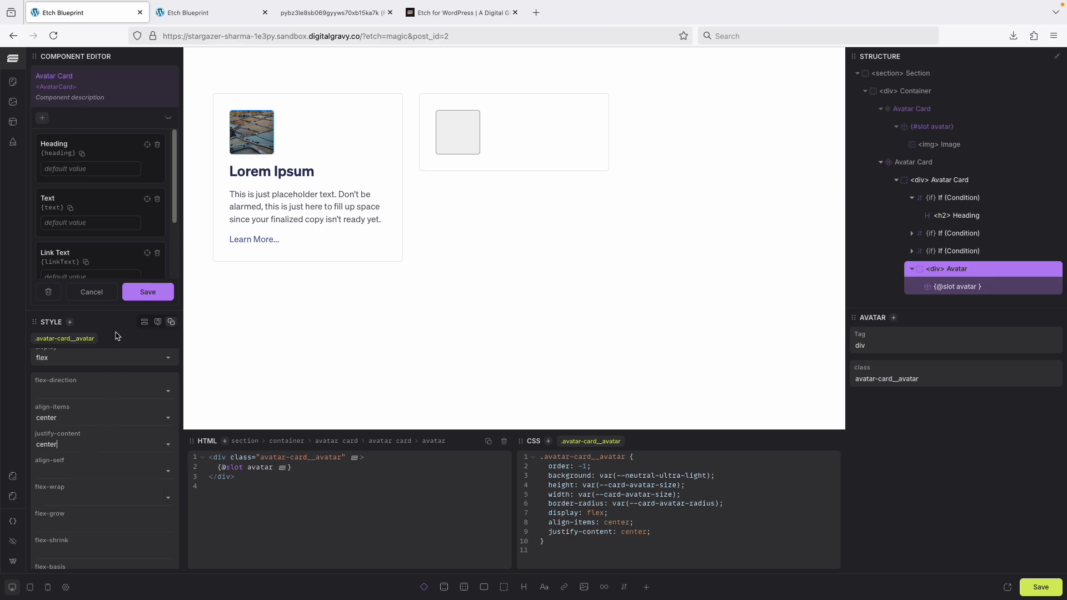
pyautogui.click(148, 291)
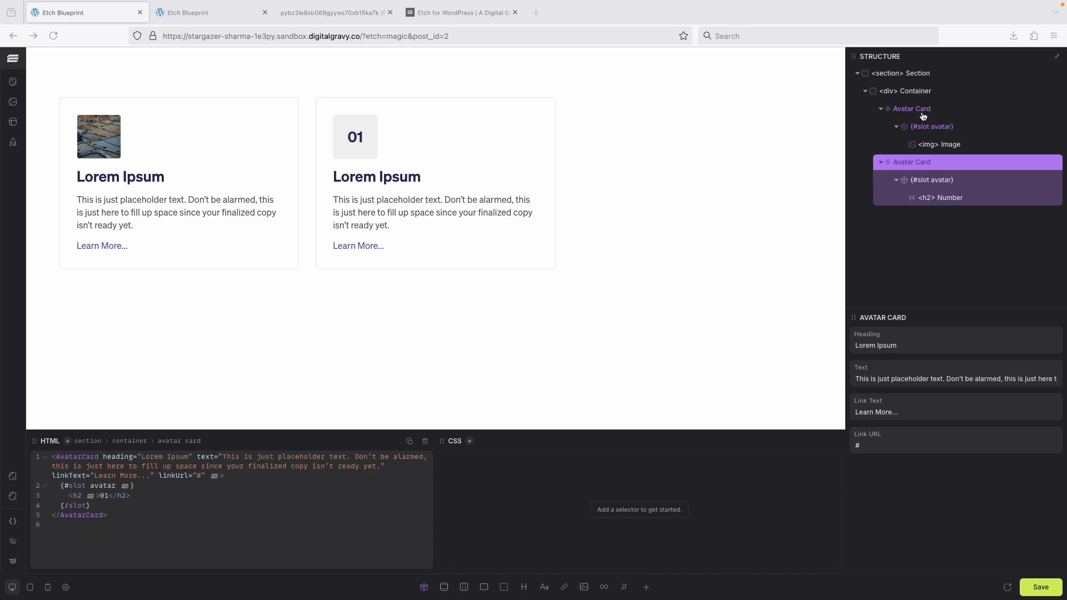
# Reopen the Avatar Card component, rename its default slot to header, move it to the top of the card, and save.
pyautogui.rightClick(927, 168)
pyautogui.click(952, 190)
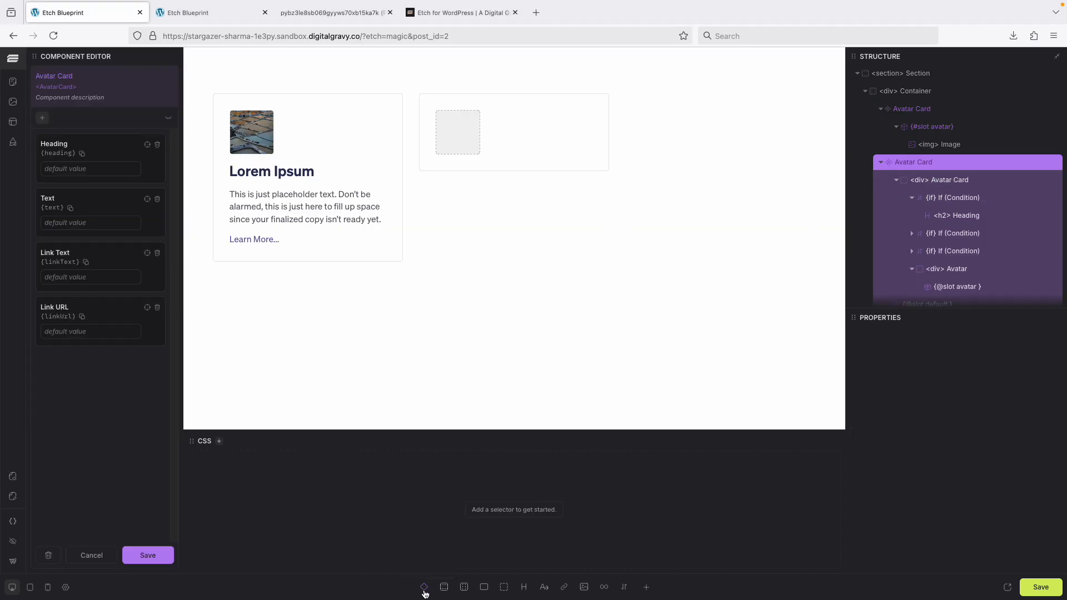
pyautogui.scroll(-1, 894, 266)
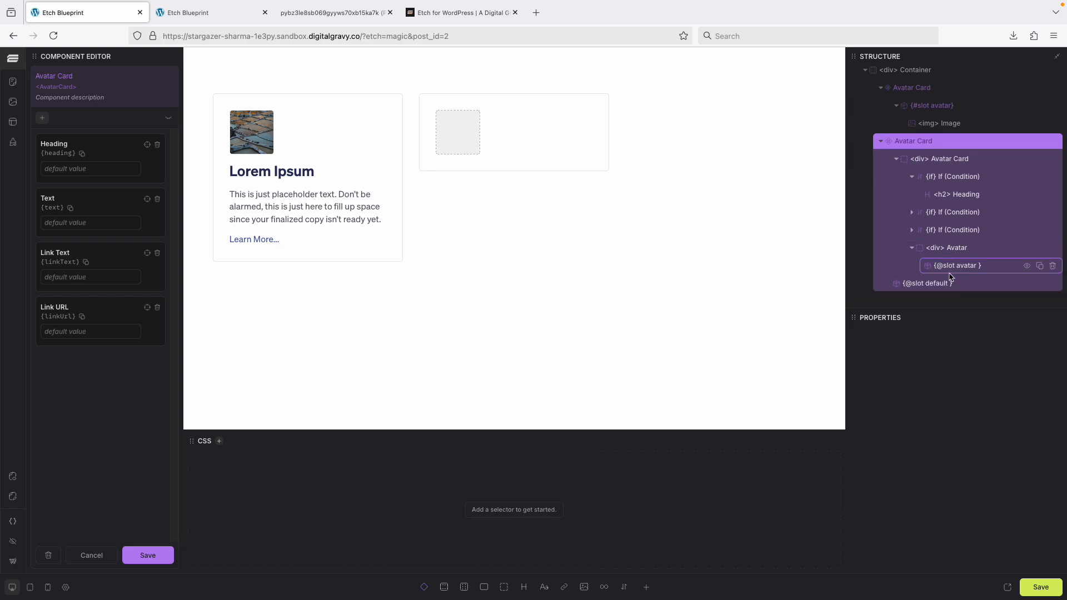
pyautogui.doubleClick(942, 286)
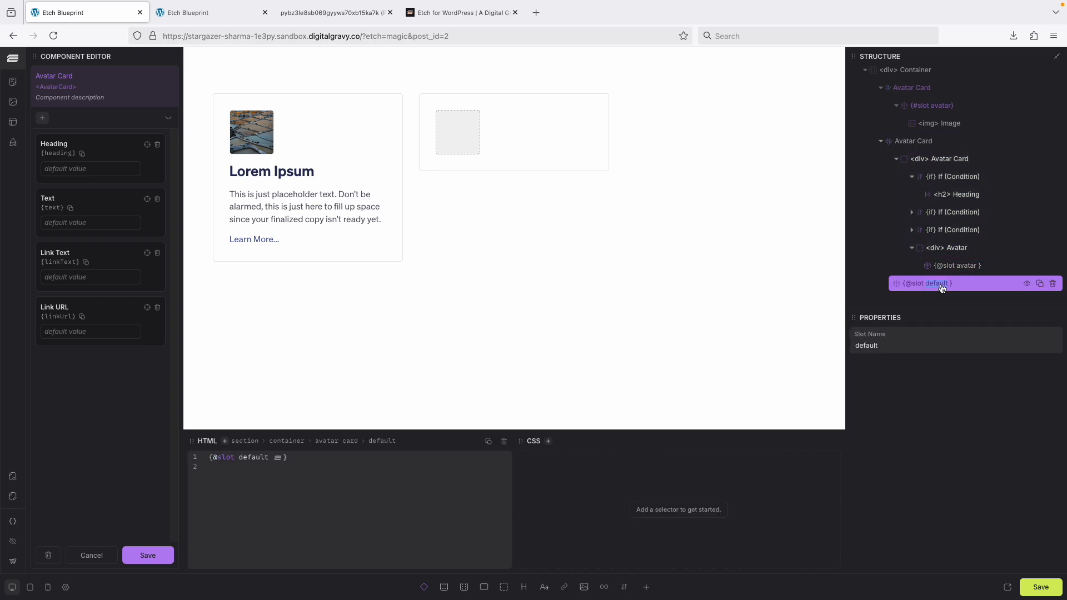
pyautogui.doubleClick(254, 457)
pyautogui.write('header')
pyautogui.press('Return')
pyautogui.press('BackSpace')
pyautogui.press('BackSpace')
pyautogui.moveTo(975, 281); pyautogui.dragTo(973, 190)
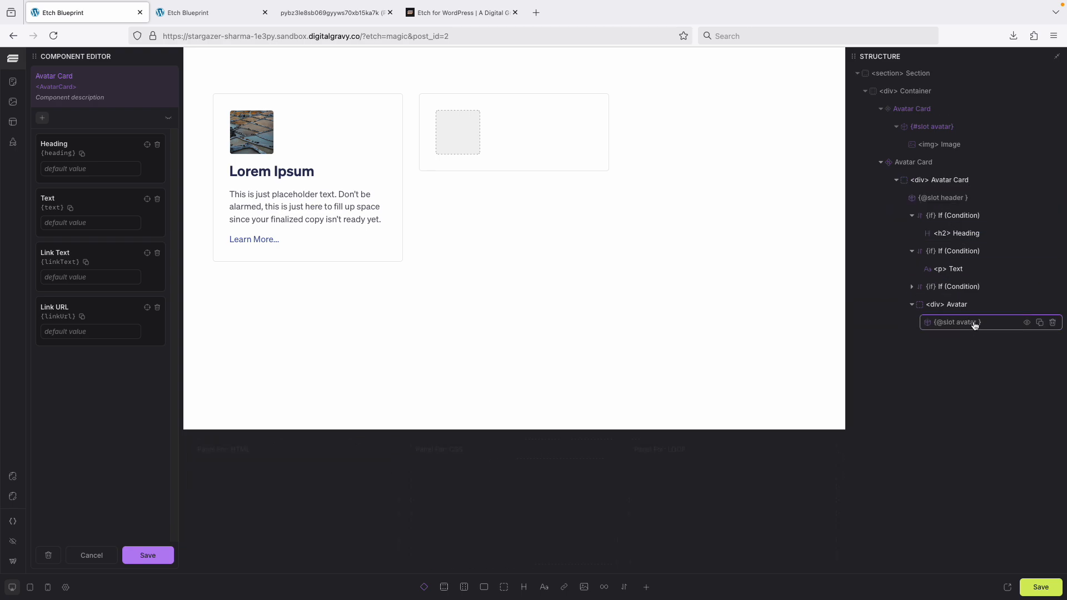
pyautogui.click(150, 555)
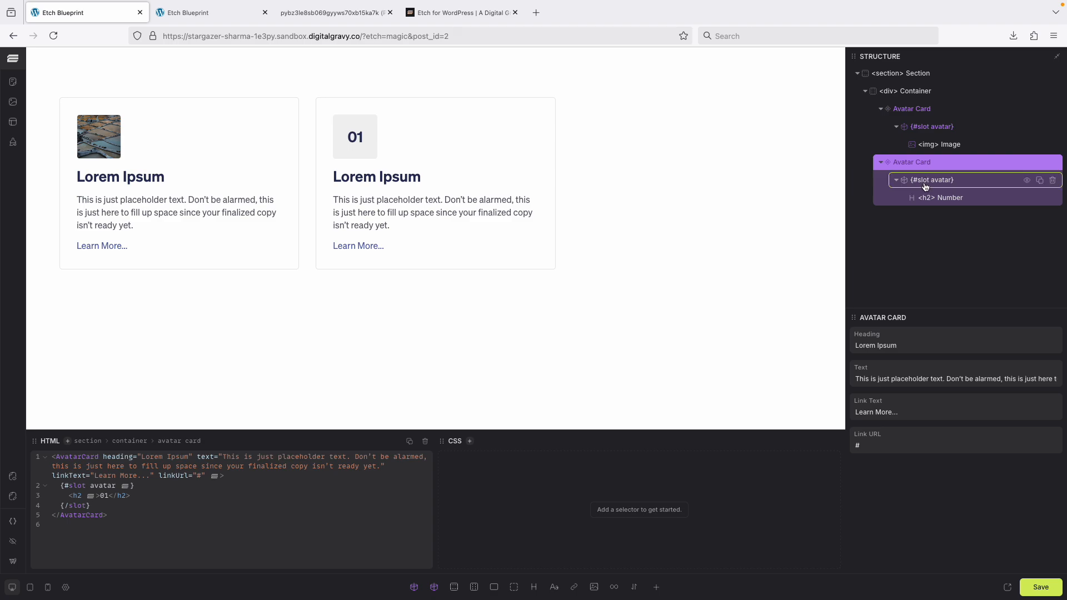
# Save the page and expand the second card's avatar slot in the structure.
pyautogui.click(1035, 585)
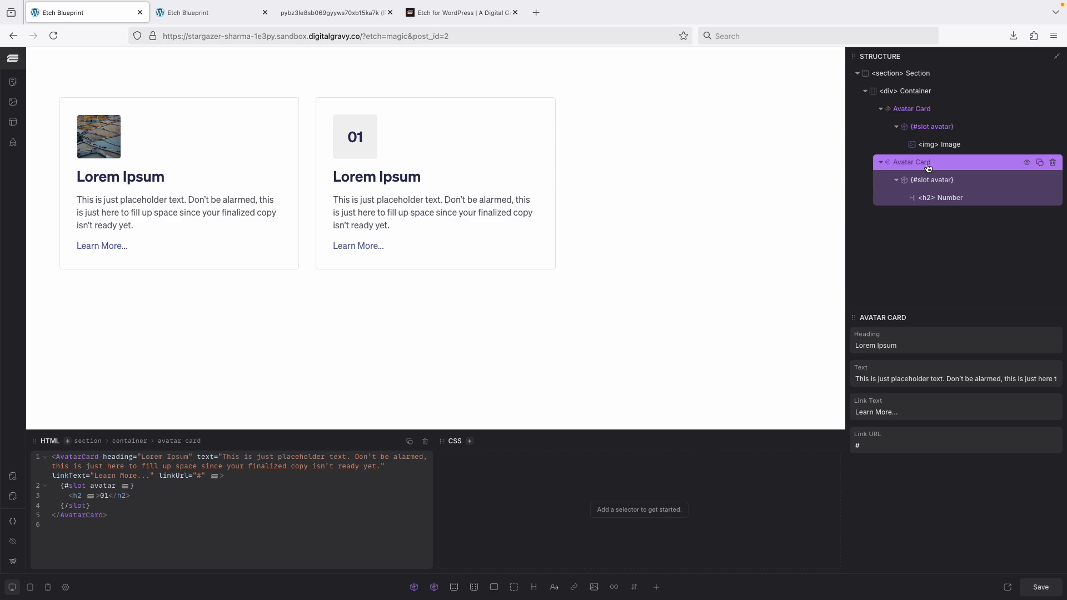
pyautogui.click(896, 181)
pyautogui.click(896, 181)
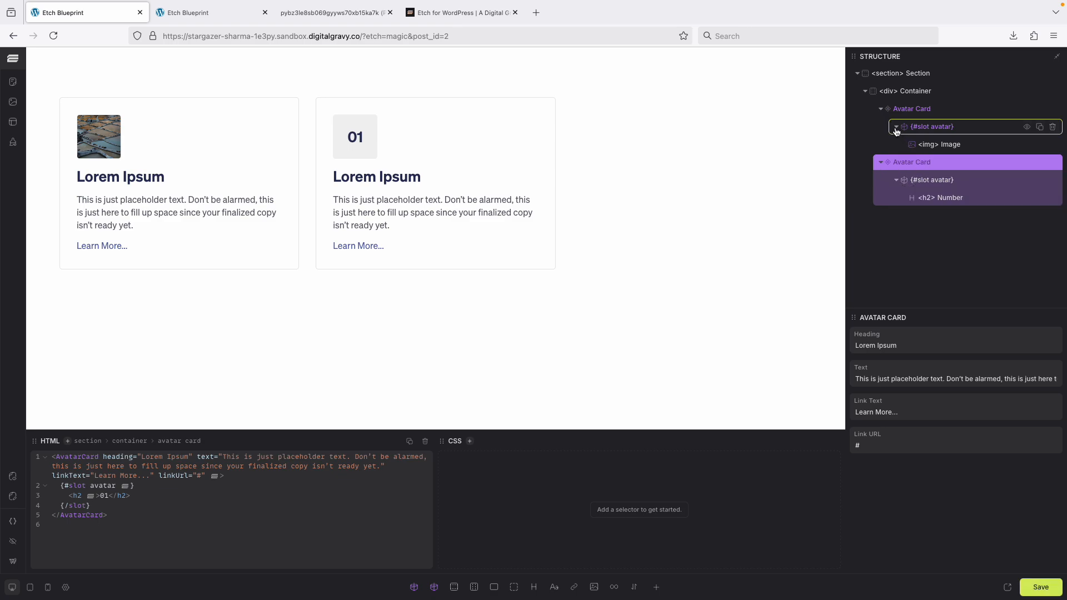
# Add a header slot and a paragraph reading "Card Label" to the second Avatar Card, then save.
pyautogui.click(414, 590)
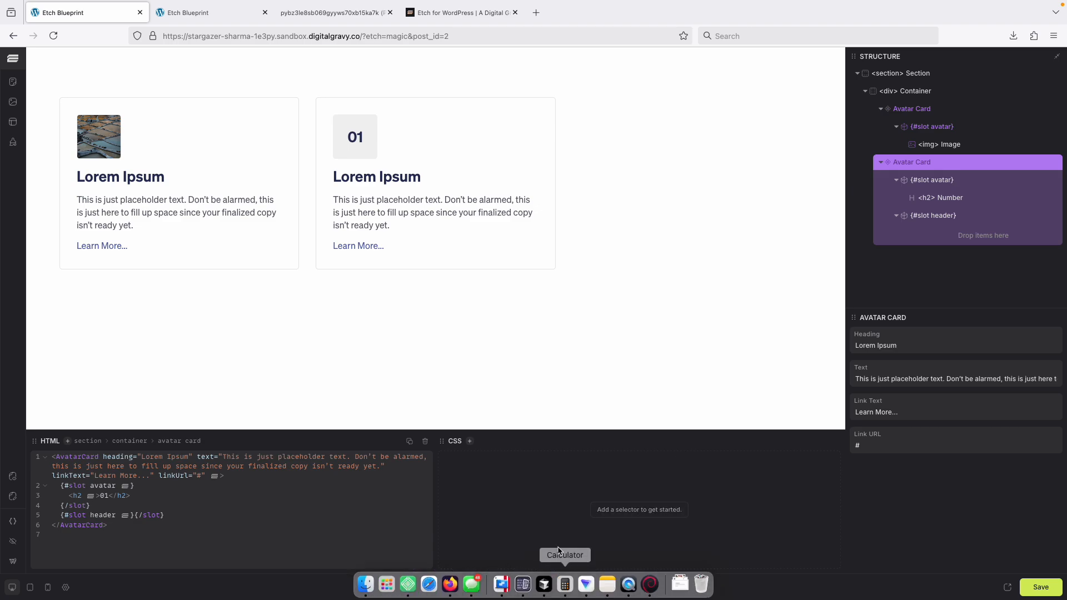
pyautogui.click(554, 587)
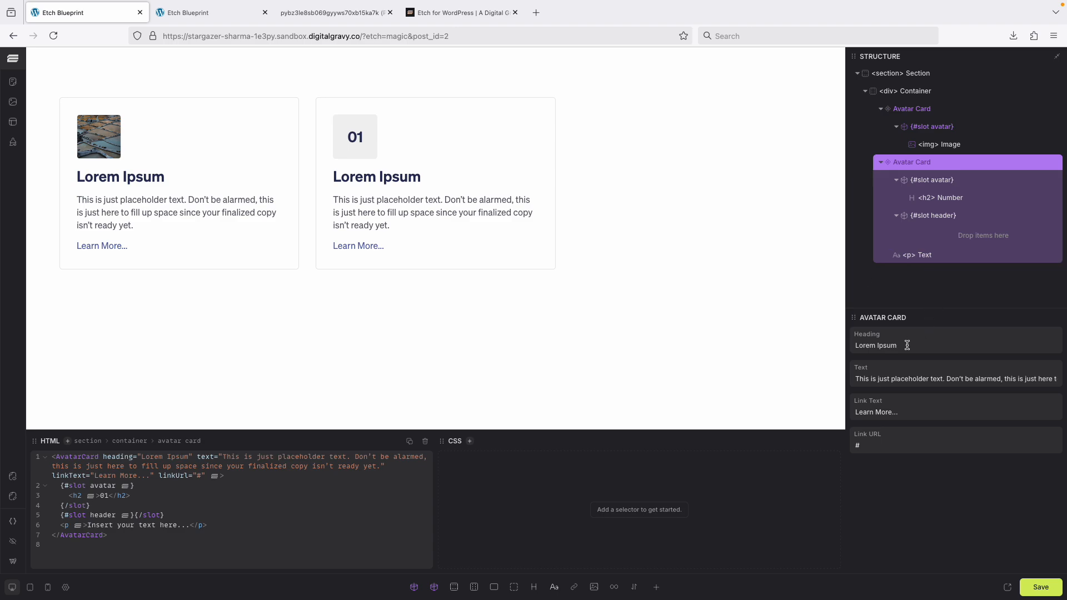
pyautogui.click(934, 255)
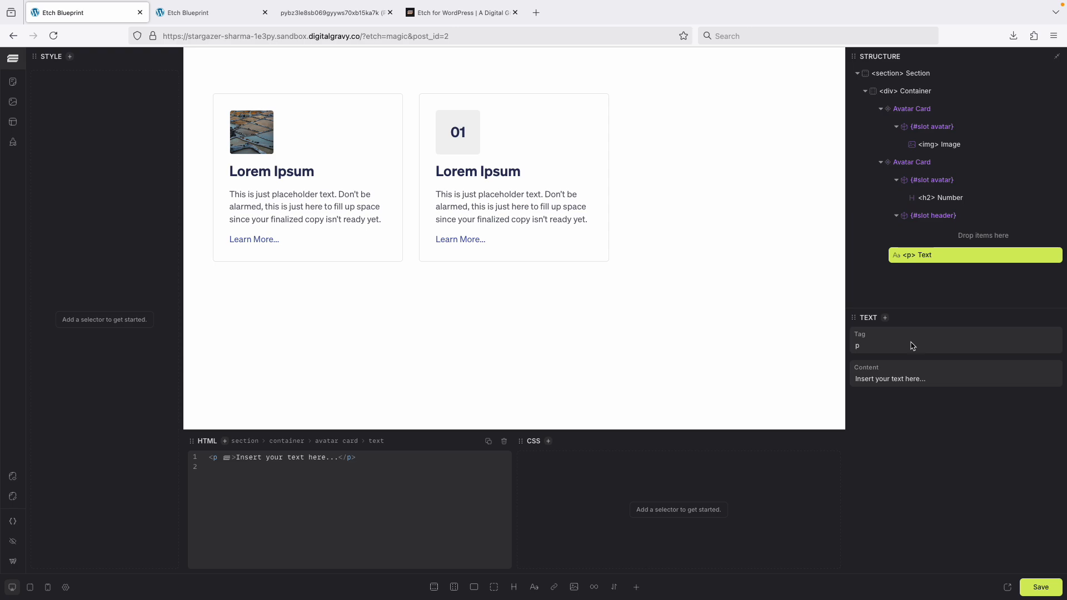
pyautogui.tripleClick(895, 379)
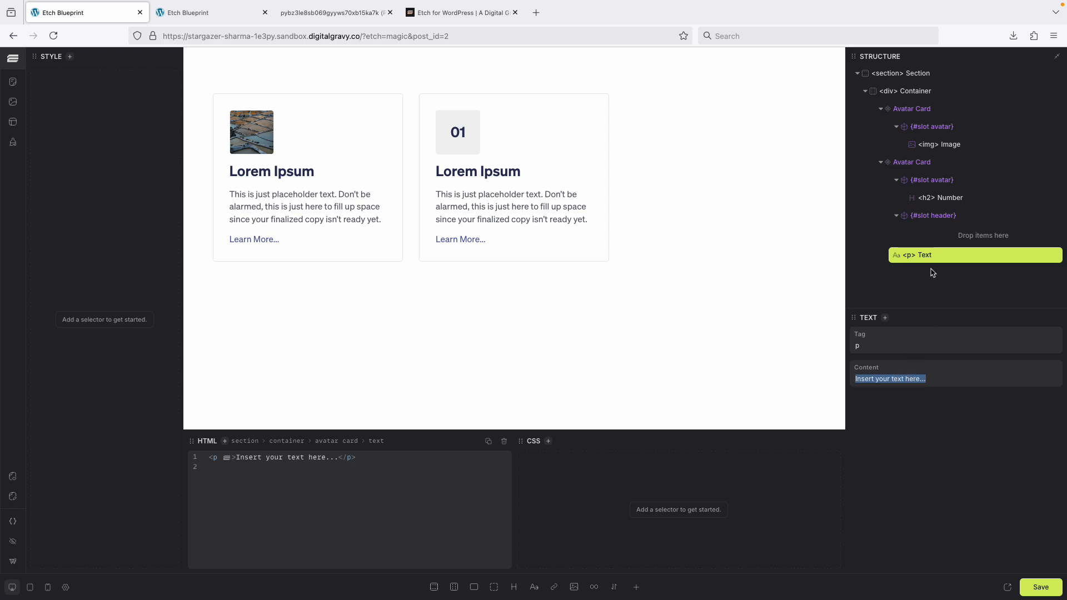
pyautogui.write('Ca')
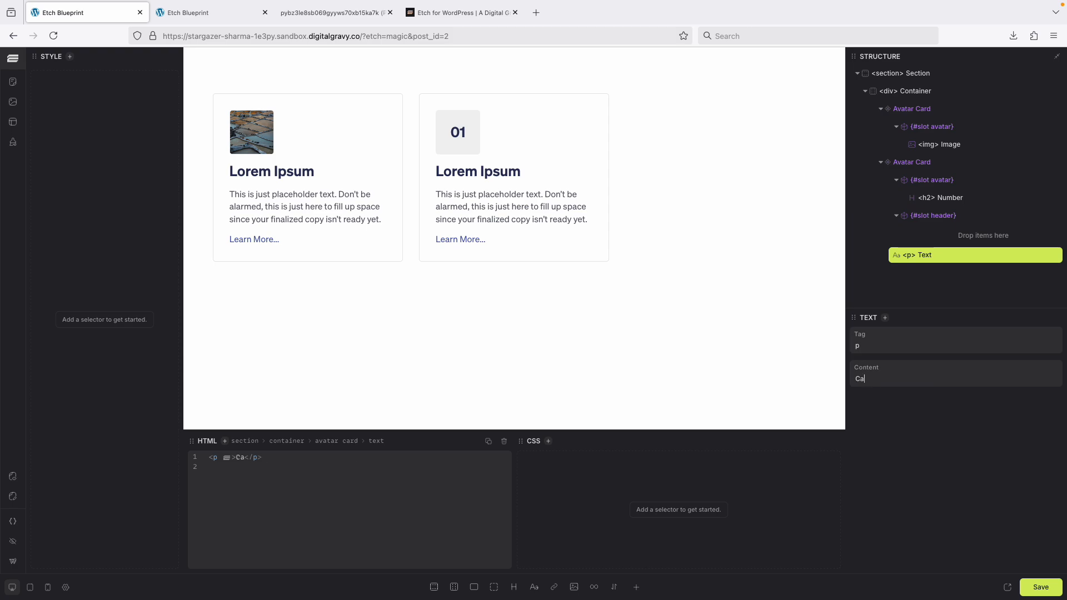
pyautogui.write('rd Label')
pyautogui.click(1045, 587)
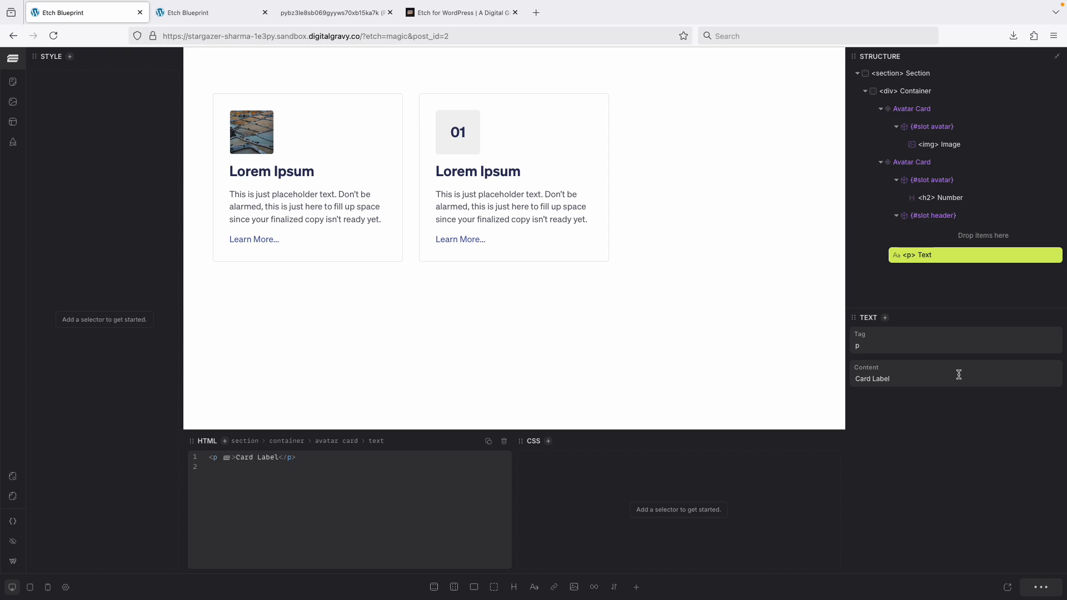
# Move the Card Label paragraph into the second card's header slot.
pyautogui.doubleClick(939, 253)
pyautogui.moveTo(940, 250); pyautogui.dragTo(942, 234)
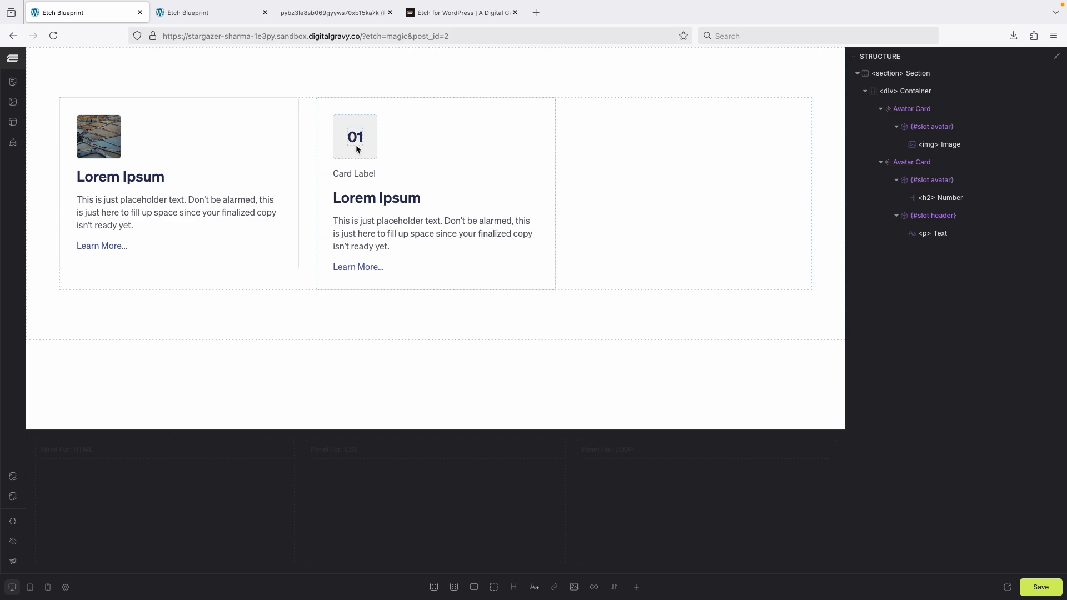
pyautogui.click(941, 236)
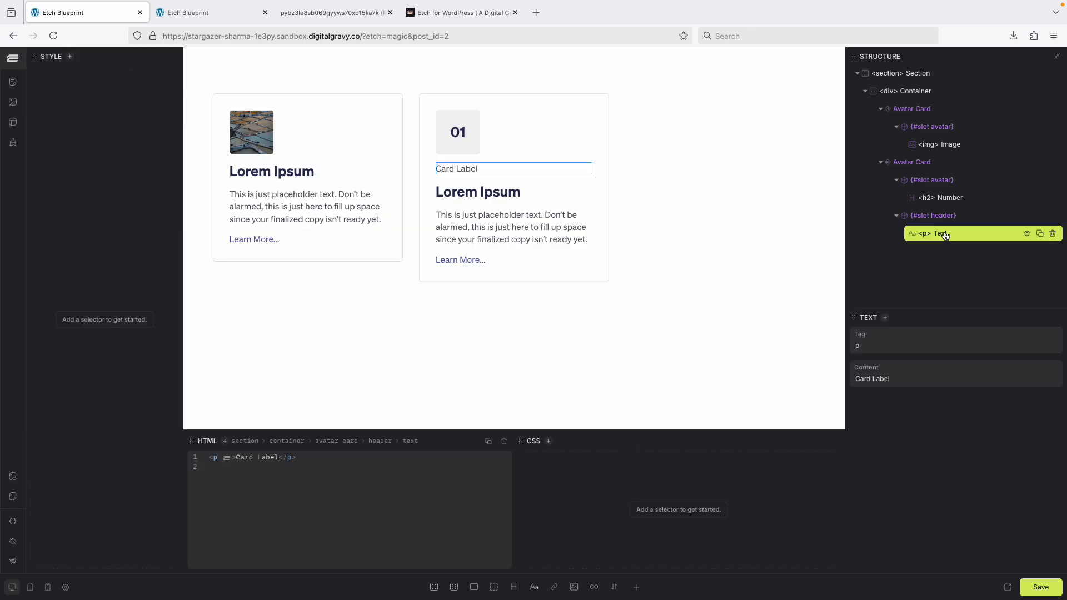
# Add the class label to the Card Label paragraph.
pyautogui.click(547, 442)
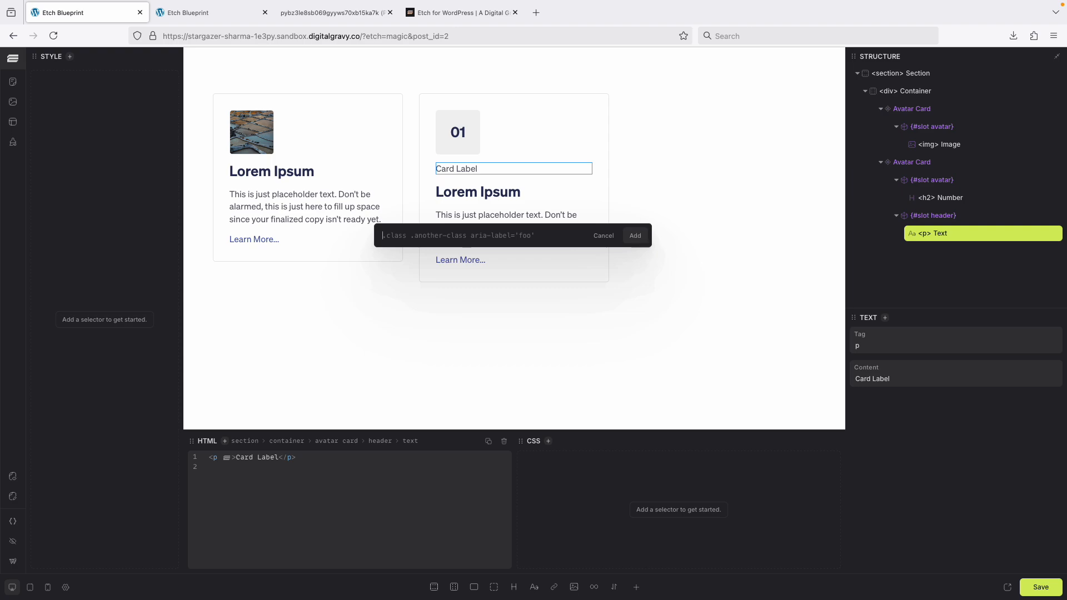
pyautogui.write('.label')
pyautogui.press('Return')
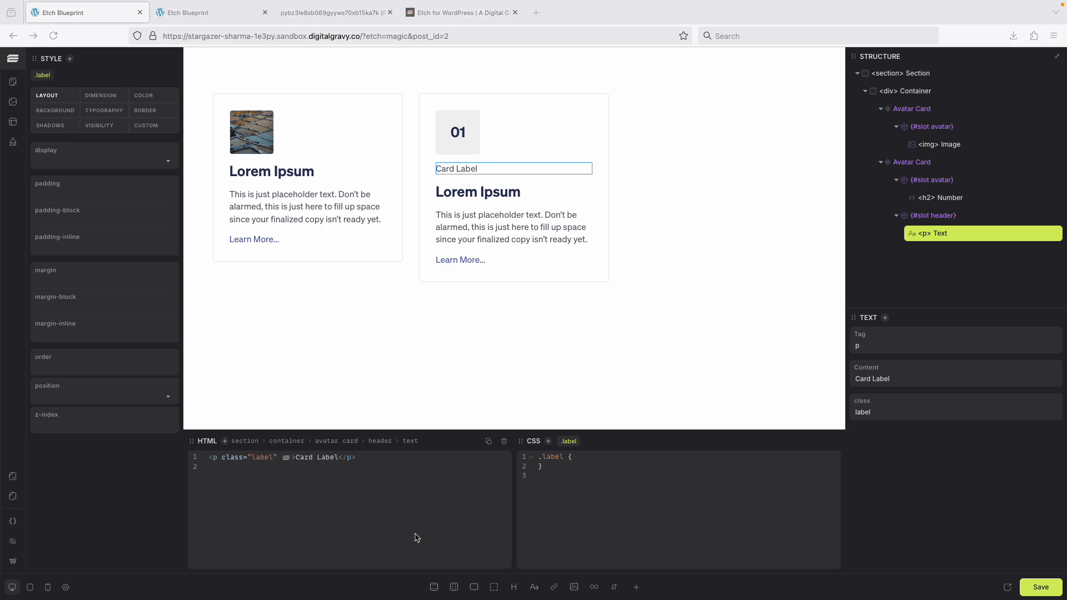
# Paste CSS for .label positioning it absolutely at top 0, right 0 with inline padding, light background and radius, then save.
pyautogui.click(586, 456)
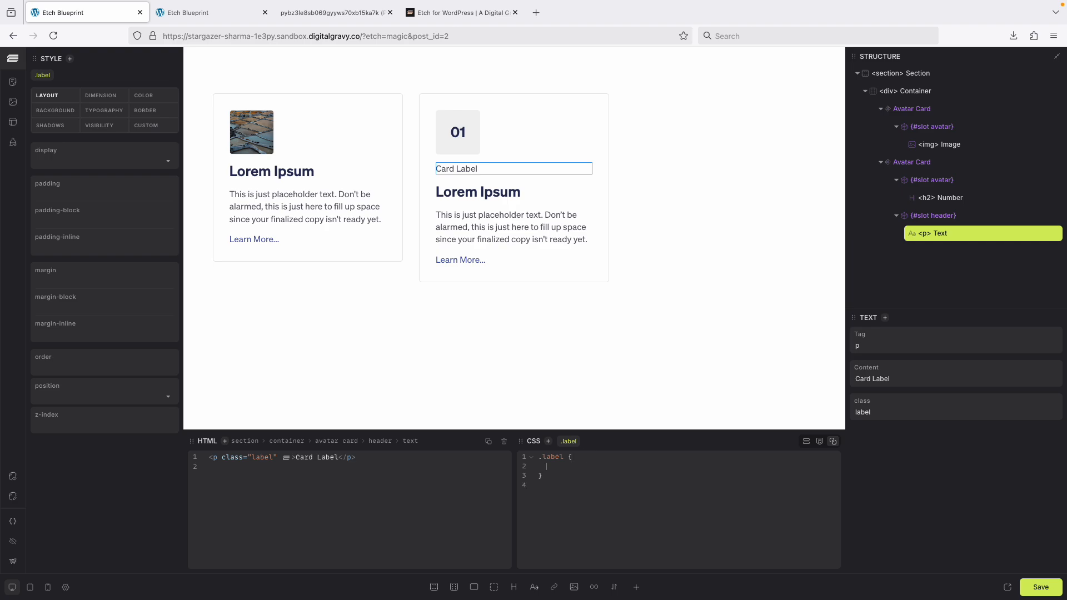
pyautogui.write('position: absolute; top: 0; right: 0; padding-inline: 0.5em; background: var(--bg-ultra-light); border-radius: 0 0 0 var(--card-radius);')
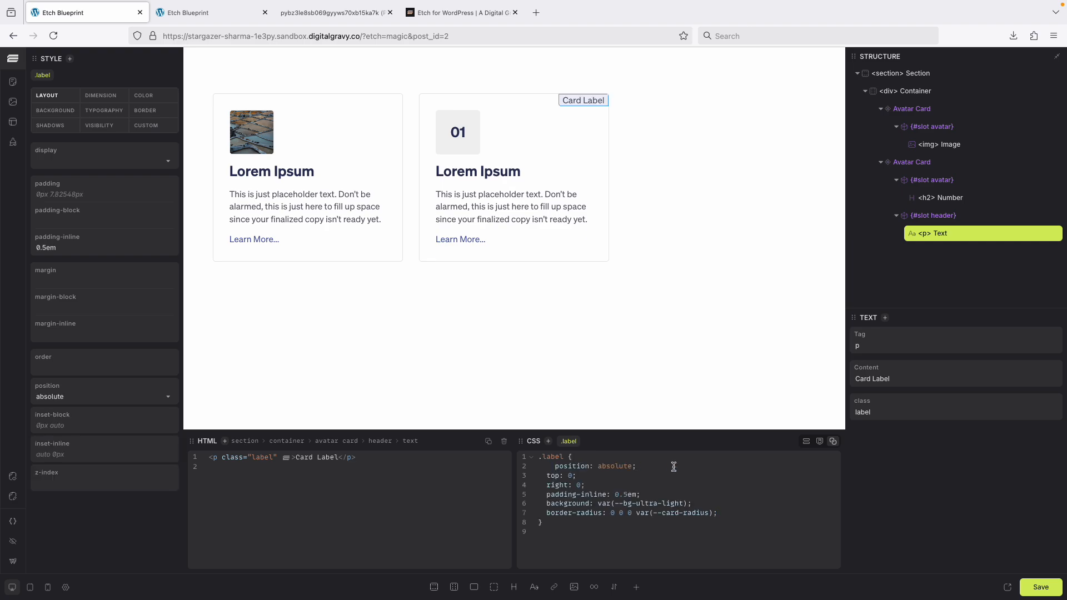
pyautogui.press('BackSpace')
pyautogui.press('BackSpace')
pyautogui.click(720, 494)
pyautogui.click(1023, 594)
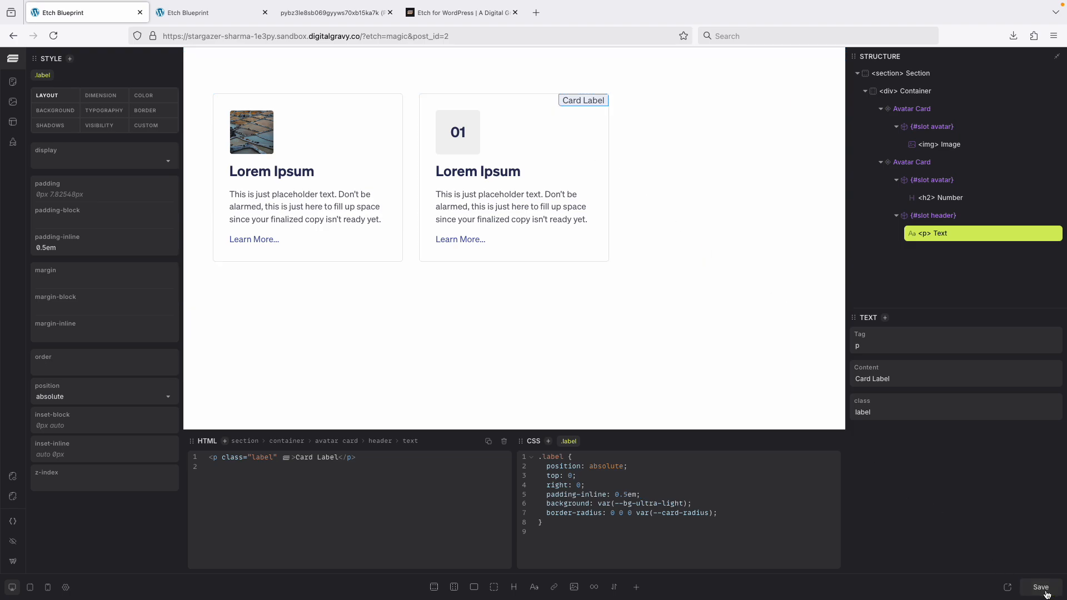
# Reload the front-end preview tab to check the card label.
pyautogui.moveTo(305, 5)
pyautogui.click(205, 41)
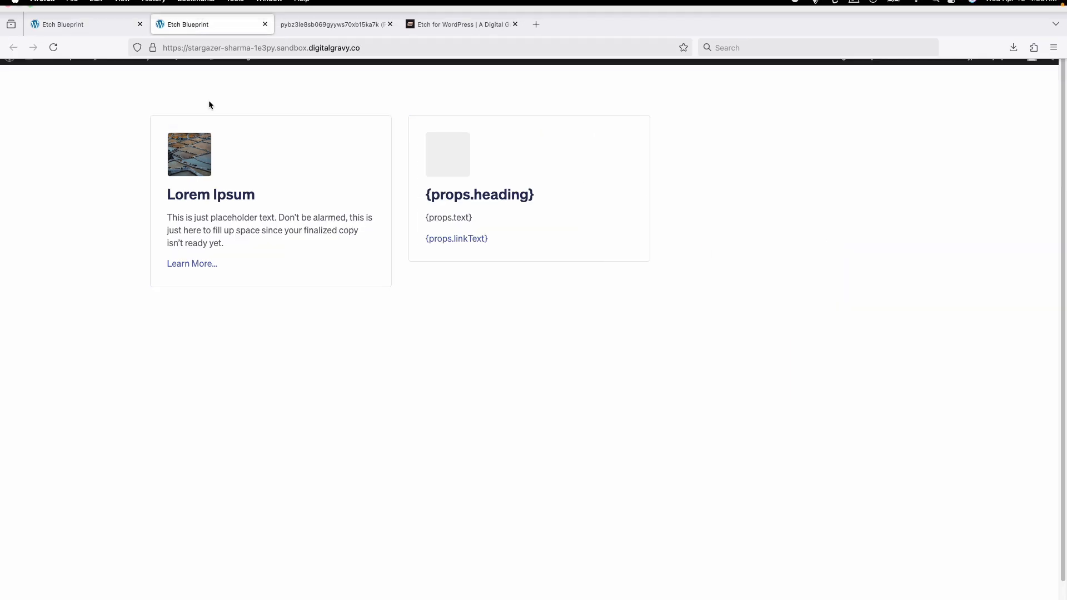
pyautogui.press('super+r')
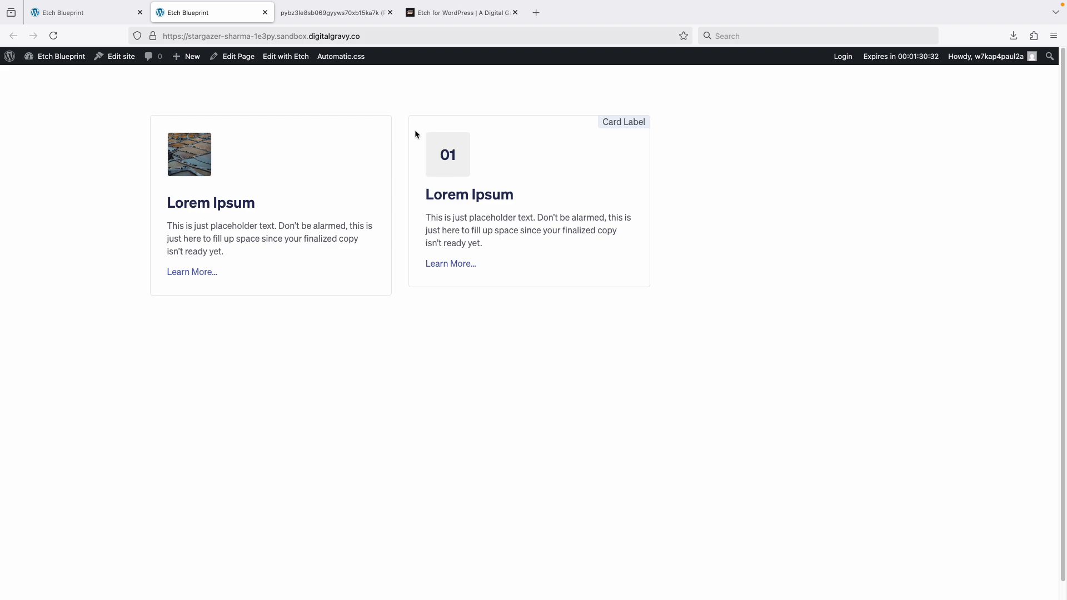
# Try changing the label's right offset to left and its border-radius to 0 0 var(--card-radius) 0, then save.
pyautogui.click(89, 15)
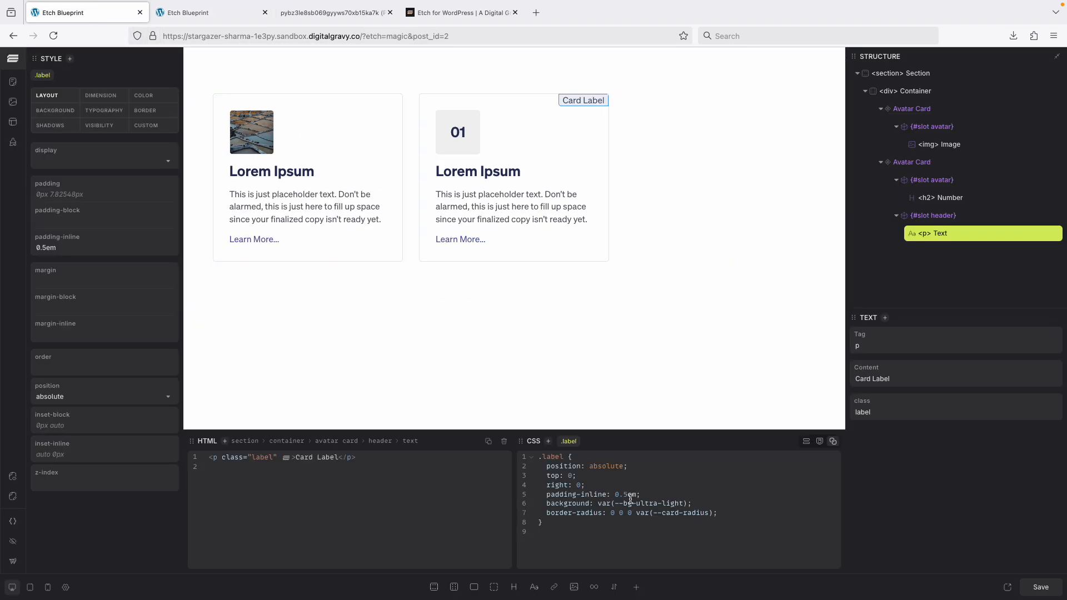
pyautogui.doubleClick(557, 484)
pyautogui.write('left')
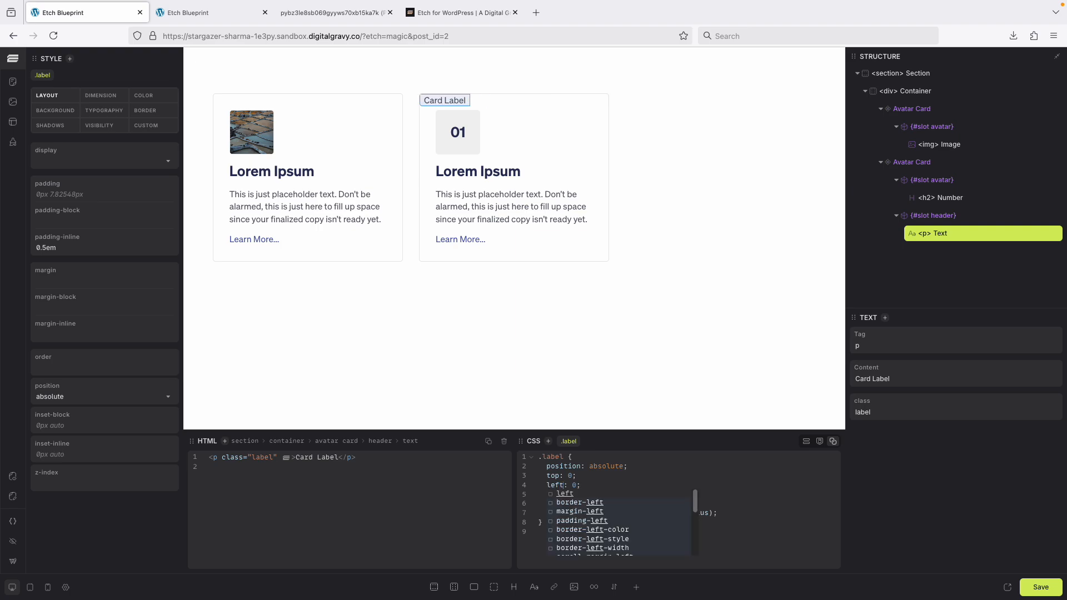
pyautogui.click(733, 498)
pyautogui.moveTo(637, 514)
pyautogui.mouseDown()
pyautogui.moveTo(713, 514)
pyautogui.moveTo(638, 514)
pyautogui.mouseUp()
pyautogui.hotkey('ctrl', 'c')
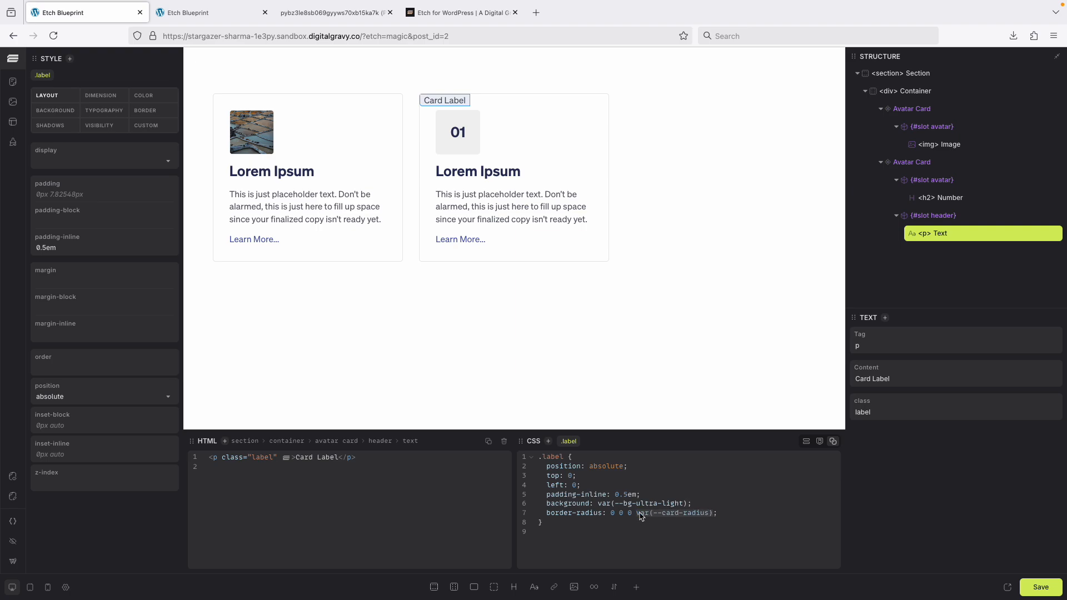
pyautogui.press('BackSpace')
pyautogui.click(625, 513)
pyautogui.hotkey('ctrl', 'v')
pyautogui.click(1035, 588)
# Reload the front-end preview to check the label placement.
pyautogui.hotkey('ctrl', 'Tab')
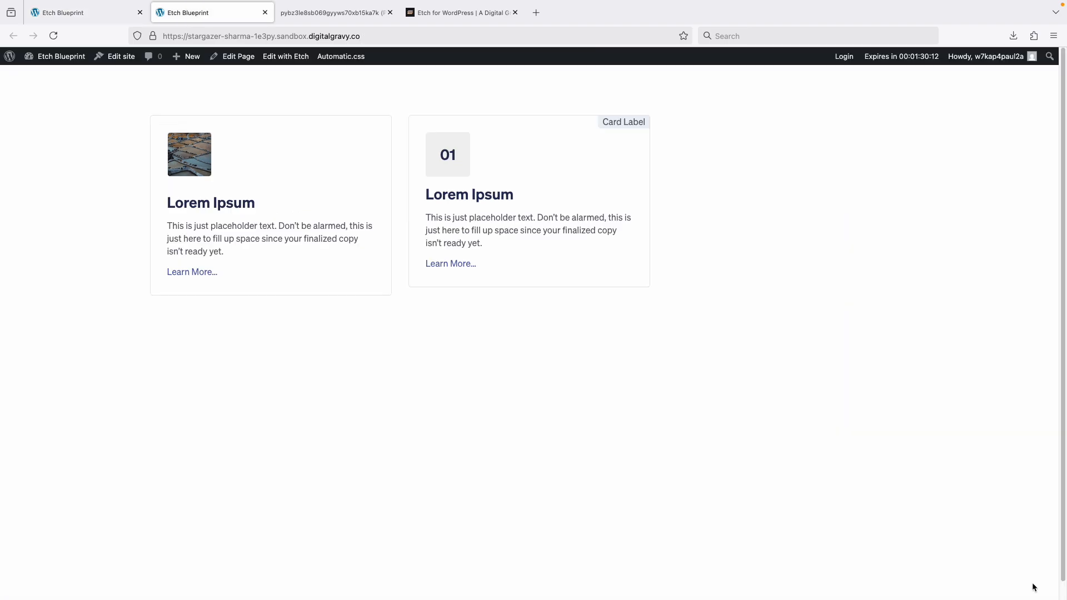
pyautogui.press('super+r')
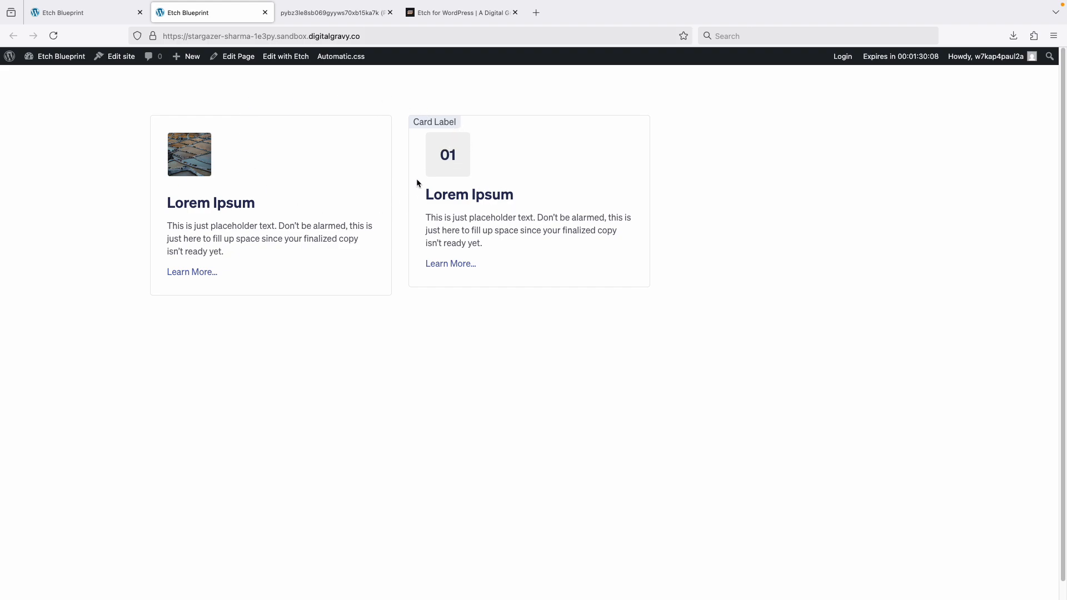
pyautogui.click(112, 18)
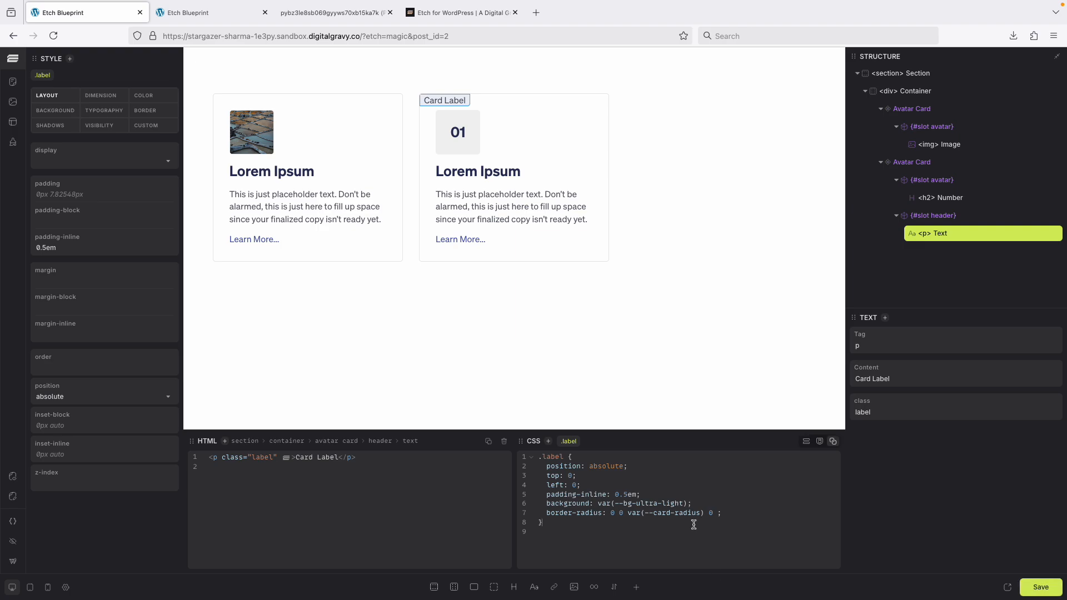
# Undo the three label CSS edits.
pyautogui.press('super+z')
pyautogui.press('super+z')
pyautogui.press('super+z')
pyautogui.press('super+z')
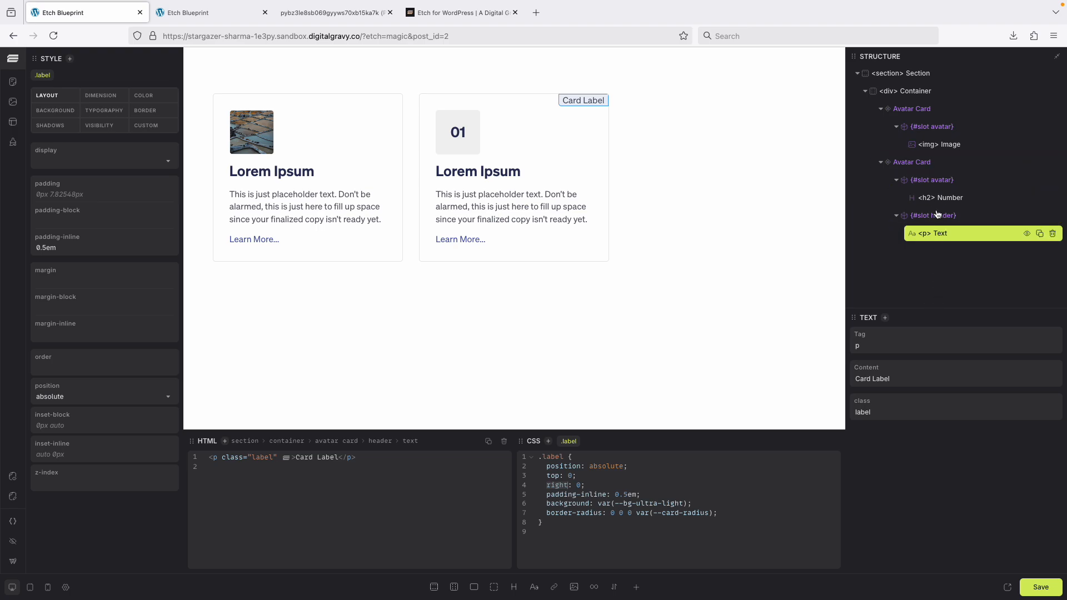
# Edit the Avatar Card component, rename its default slot to footer, and save the component.
pyautogui.rightClick(968, 161)
pyautogui.click(999, 187)
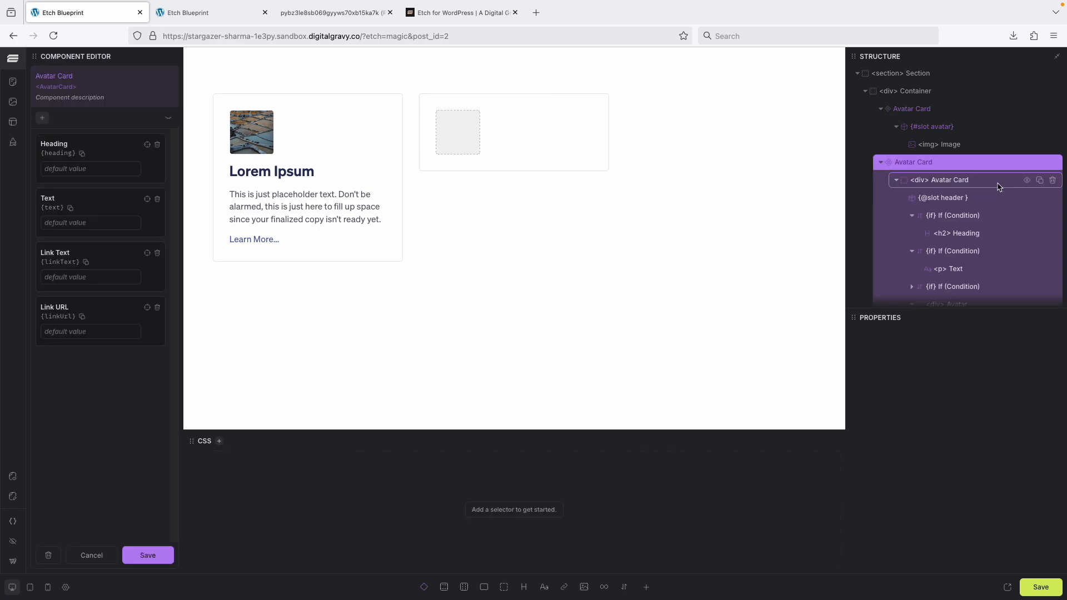
pyautogui.scroll(-1, 1028, 273)
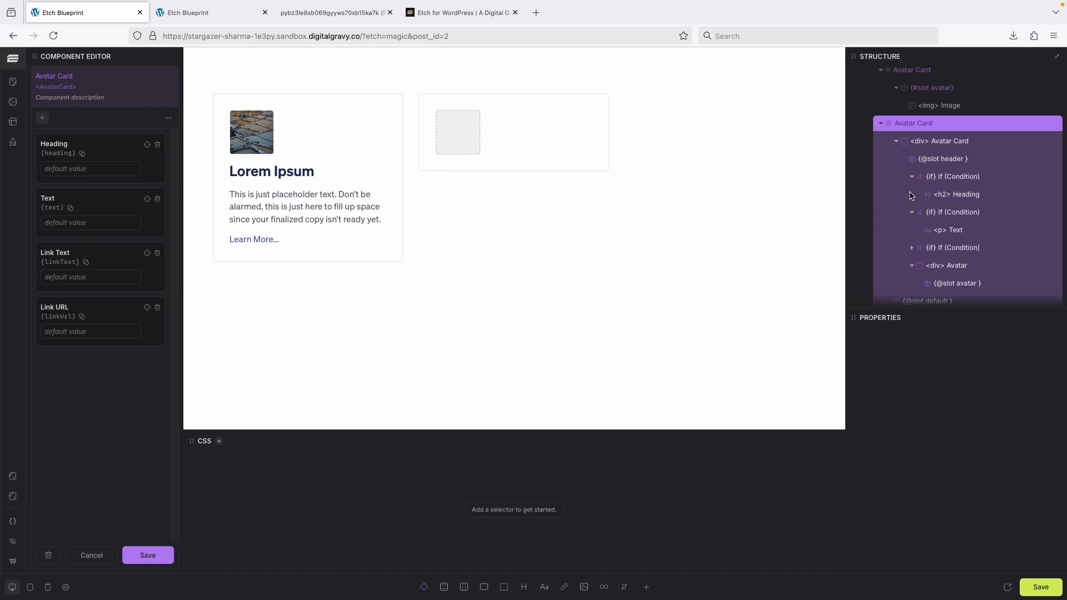
pyautogui.scroll(-1, 914, 198)
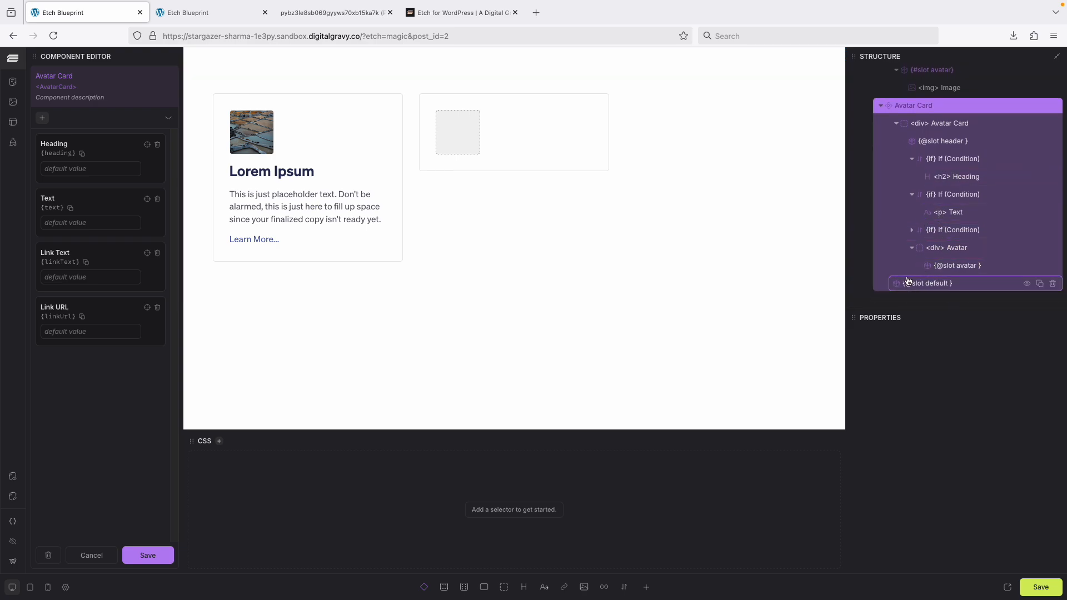
pyautogui.moveTo(907, 280); pyautogui.dragTo(917, 289)
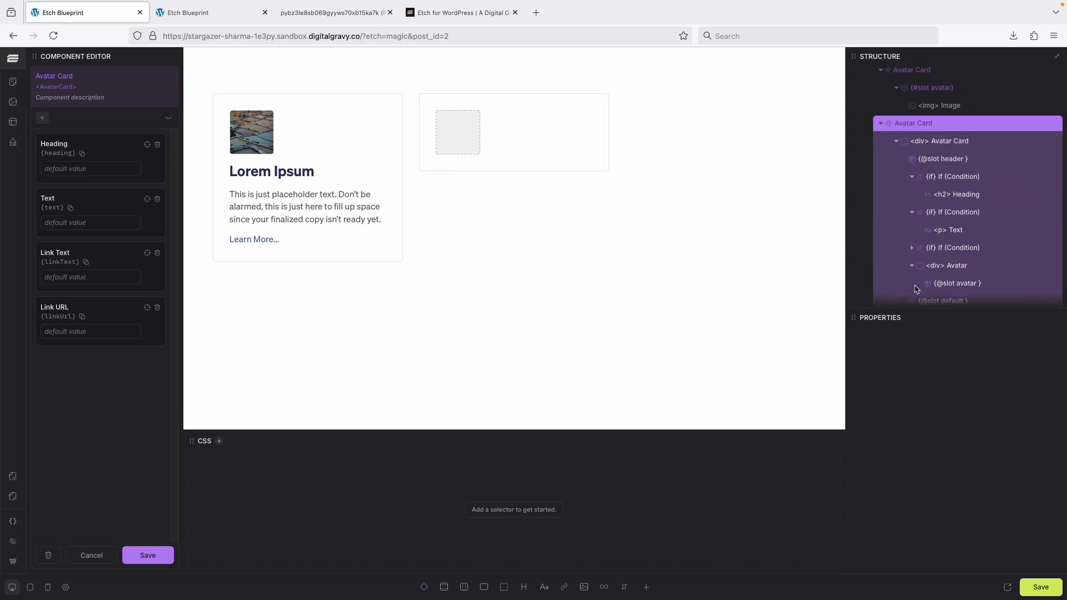
pyautogui.scroll(-1, 944, 209)
pyautogui.click(948, 285)
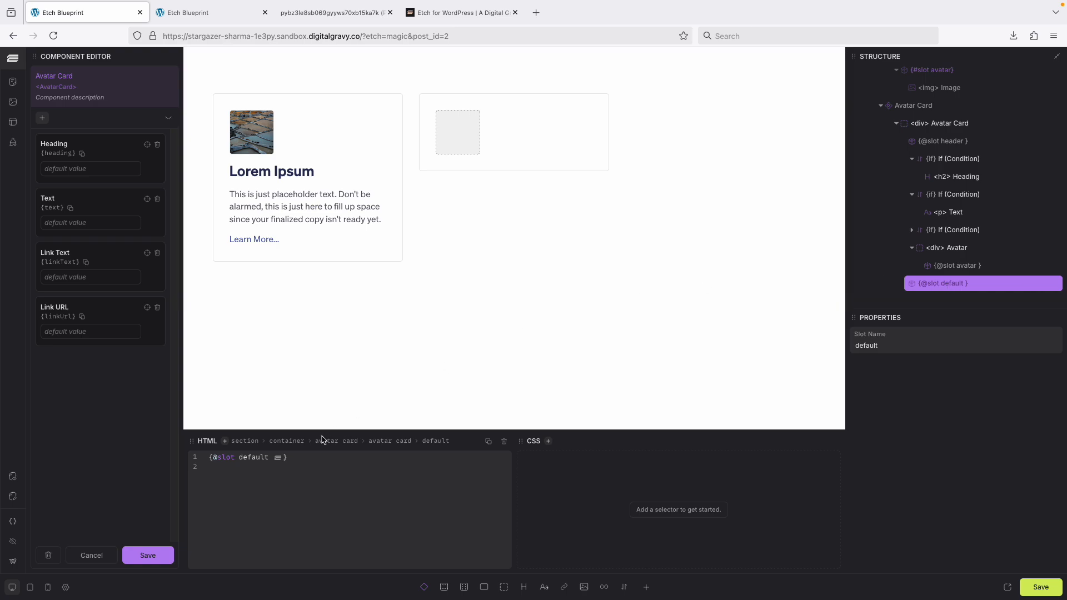
pyautogui.write('footer')
pyautogui.click(159, 559)
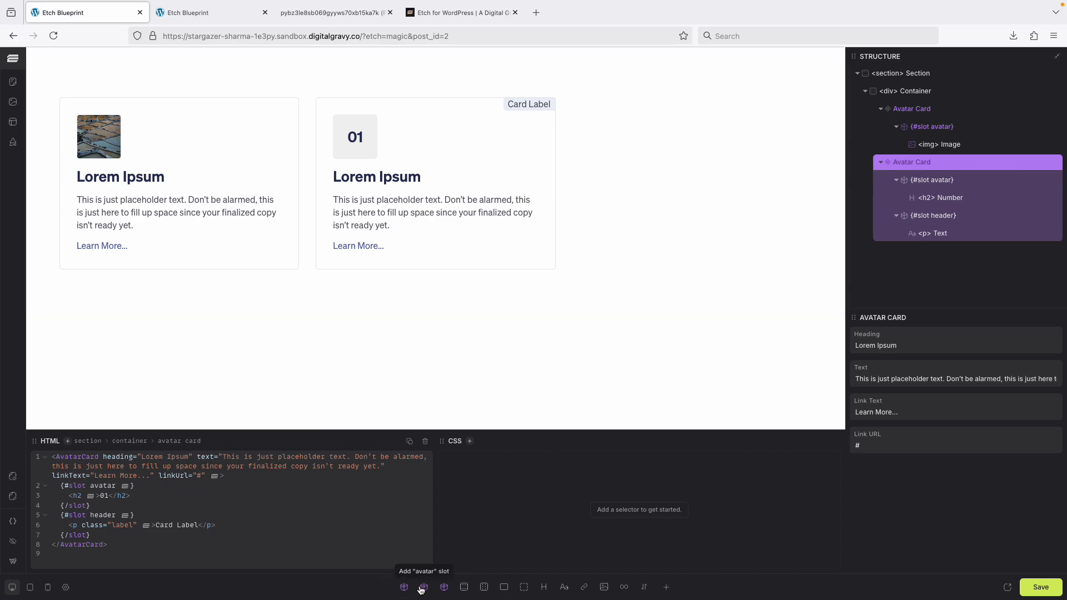
# Add a footer slot to the first Avatar Card instead of the second.
pyautogui.click(444, 588)
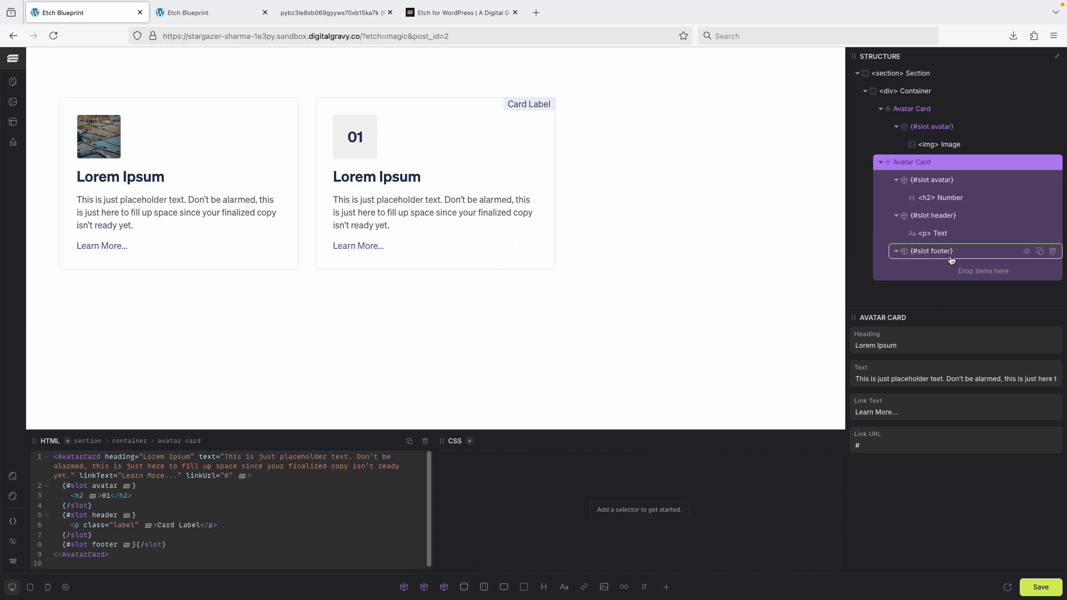
pyautogui.hotkey('ctrl', 'z')
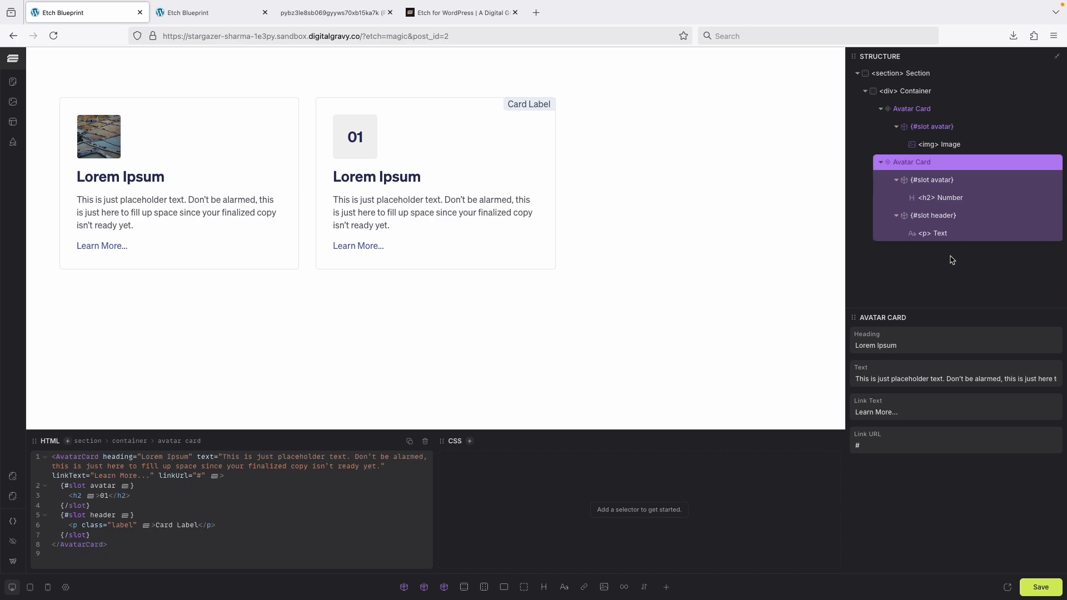
pyautogui.click(952, 111)
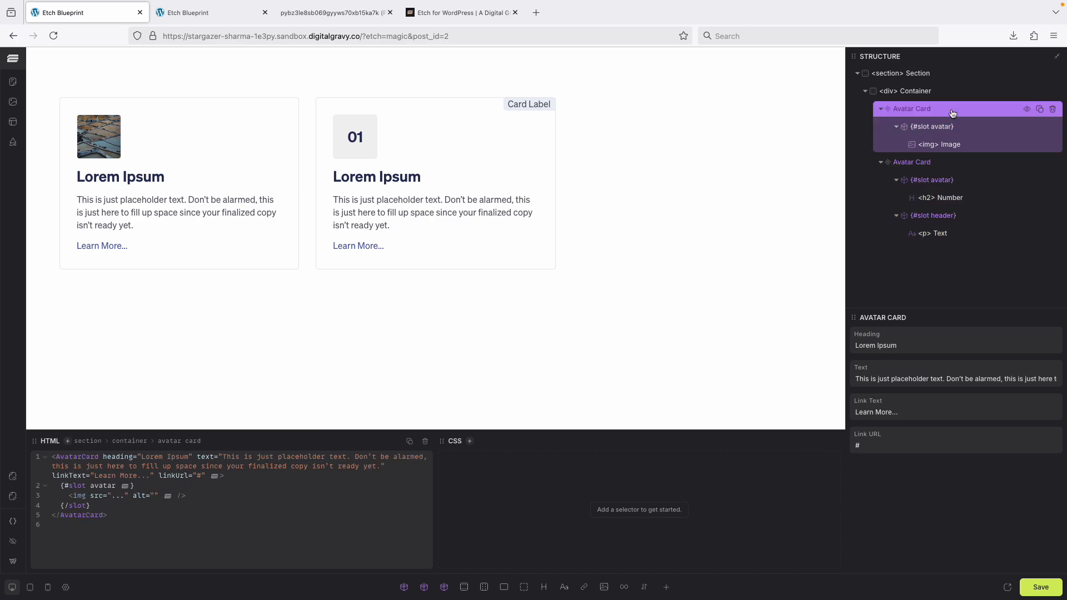
pyautogui.click(444, 589)
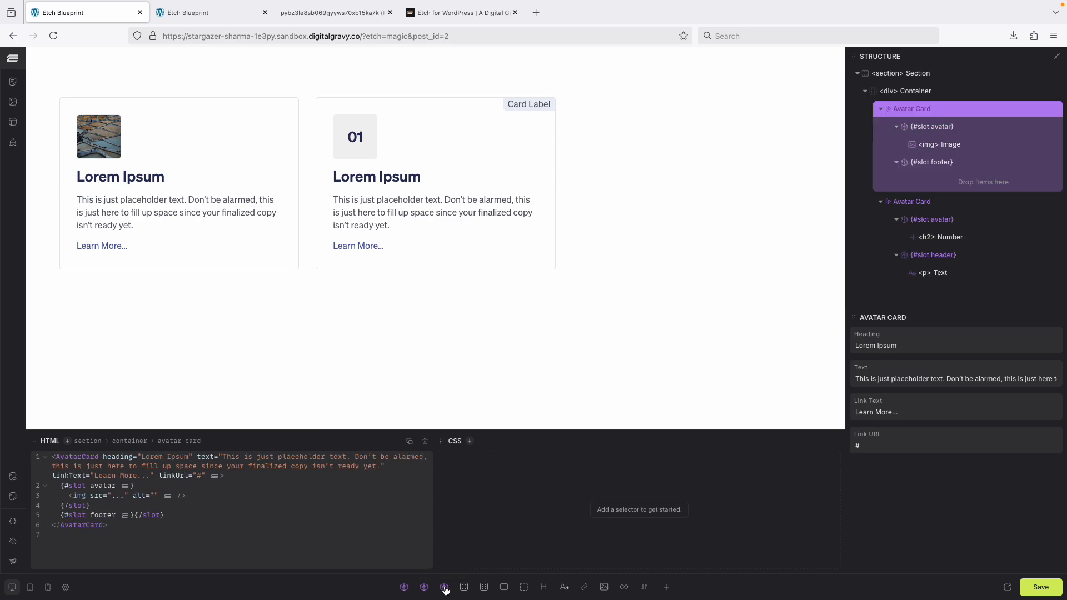
# Add a paragraph text element inside the first card's footer slot.
pyautogui.click(944, 165)
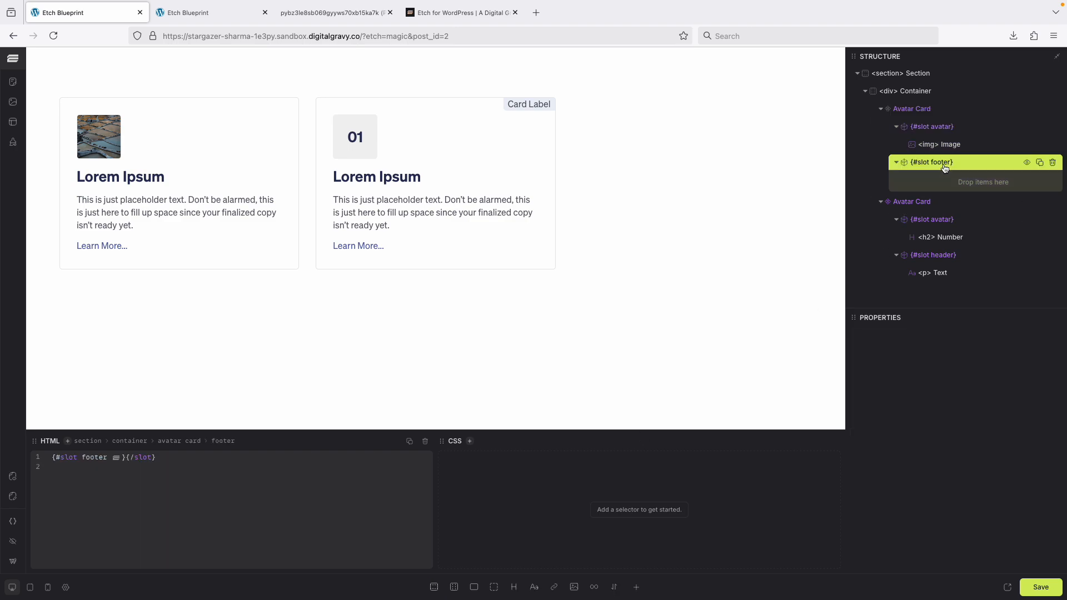
pyautogui.click(534, 588)
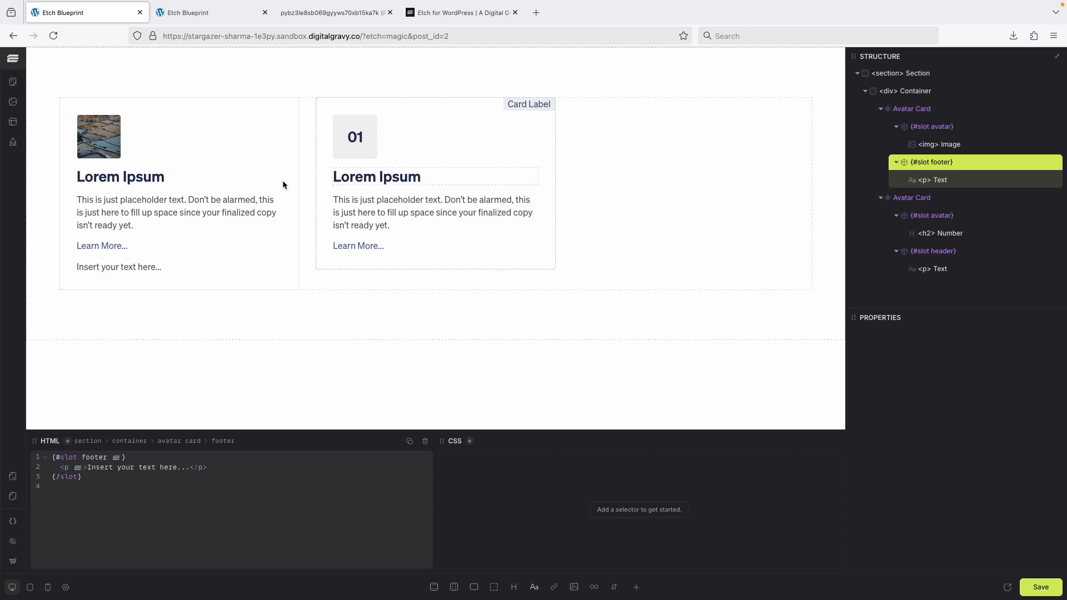
pyautogui.click(146, 183)
pyautogui.click(920, 350)
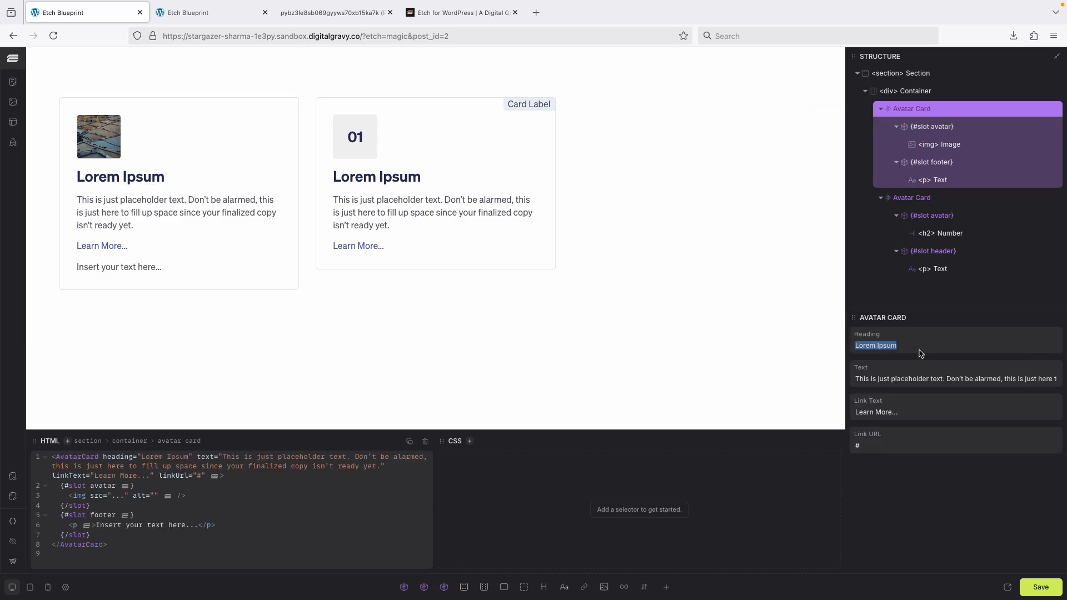
# Add an asterisk to the first card's heading and set its footer paragraph text to "*Disclaimer text...".
pyautogui.click(915, 343)
pyautogui.write('*')
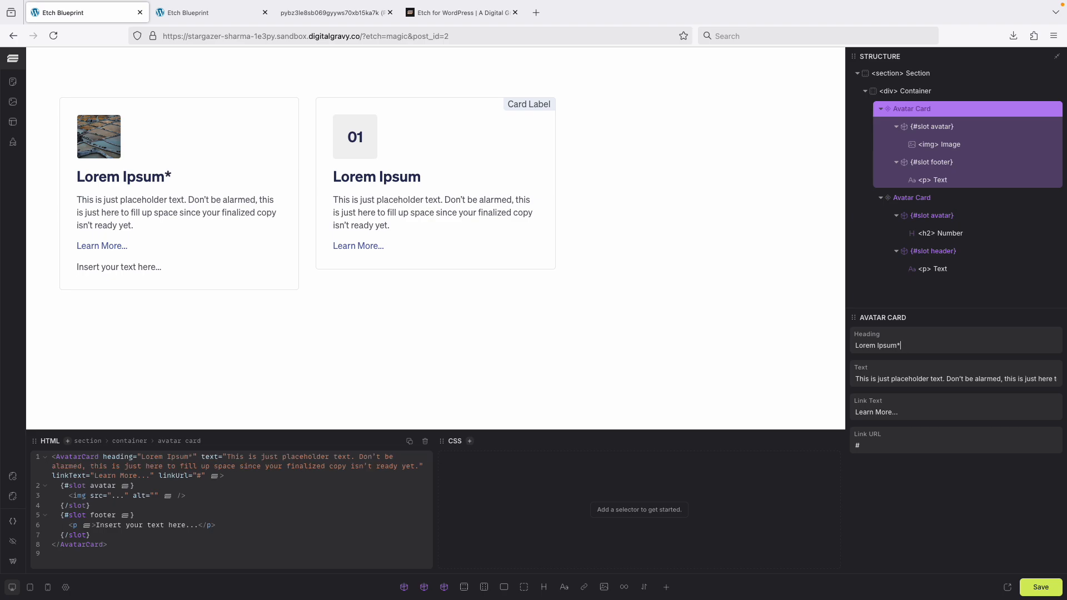
pyautogui.click(951, 270)
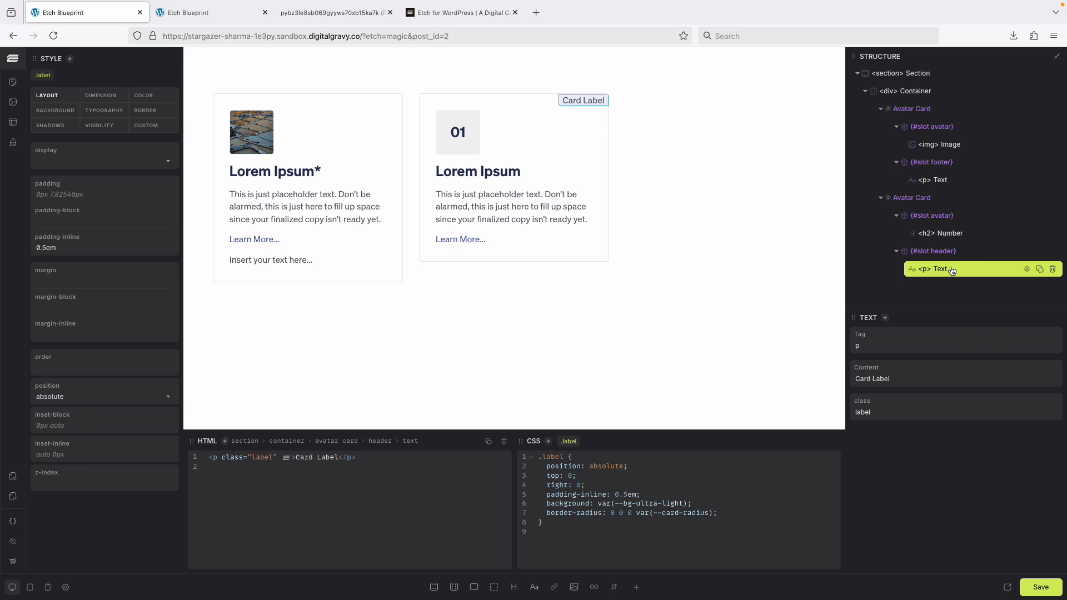
pyautogui.click(880, 198)
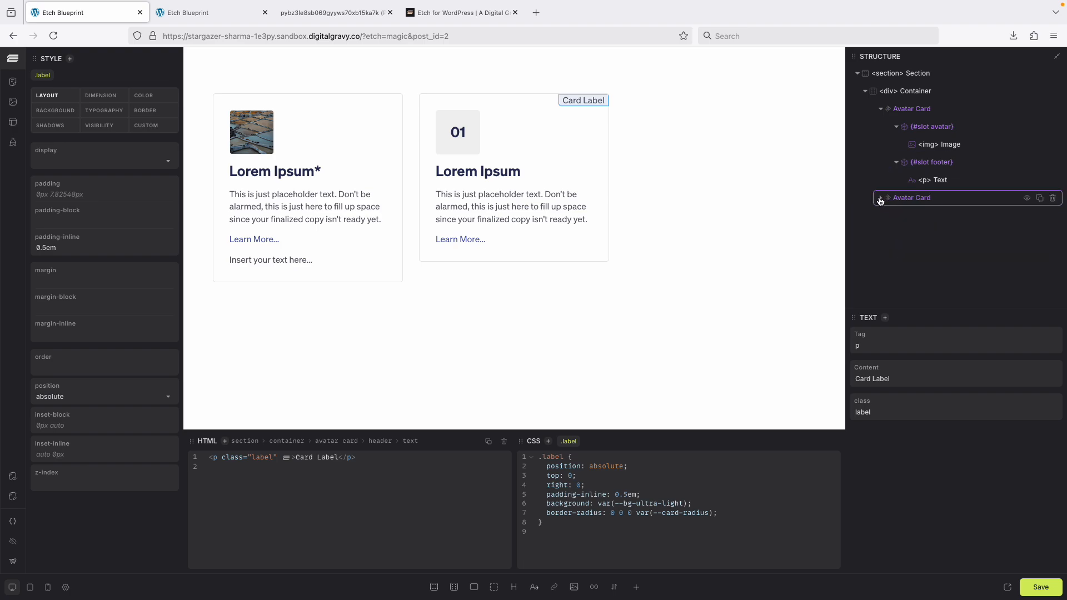
pyautogui.click(944, 180)
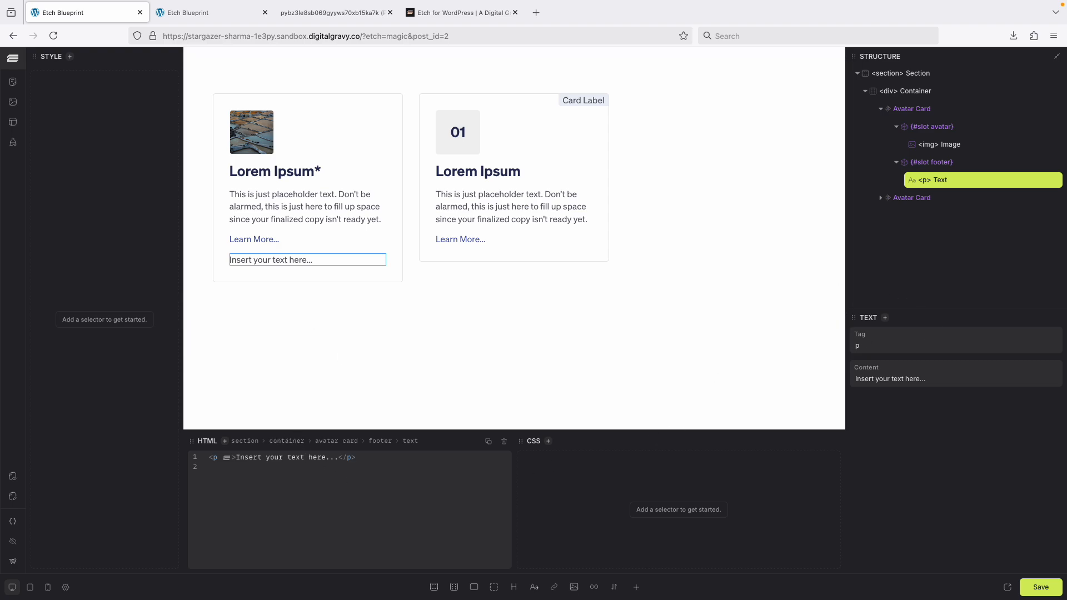
pyautogui.moveTo(236, 461); pyautogui.dragTo(338, 455)
pyautogui.write('*Dis')
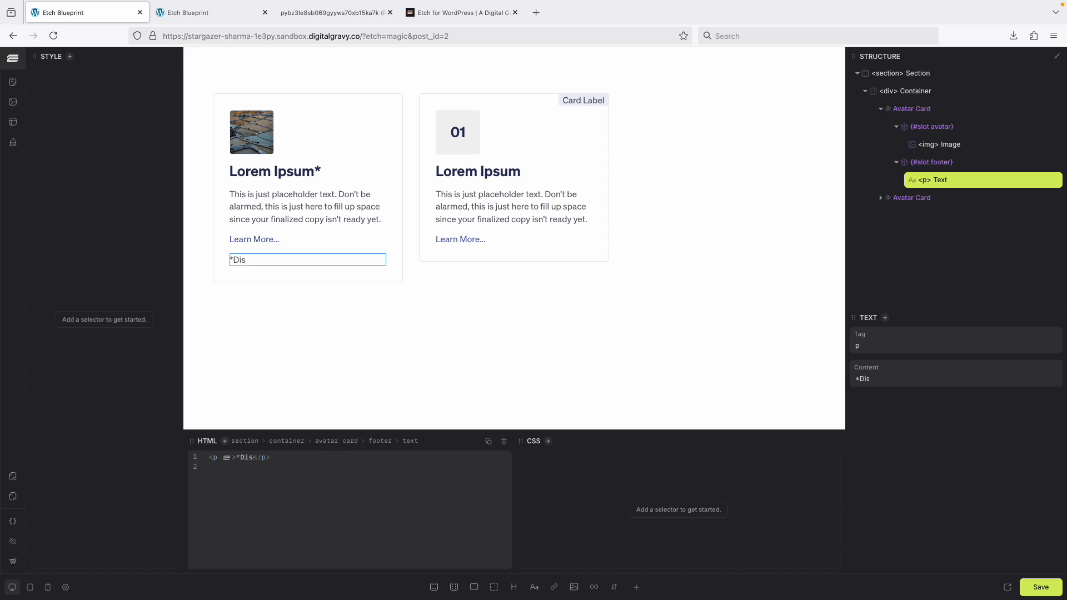
pyautogui.write('claimer text...')
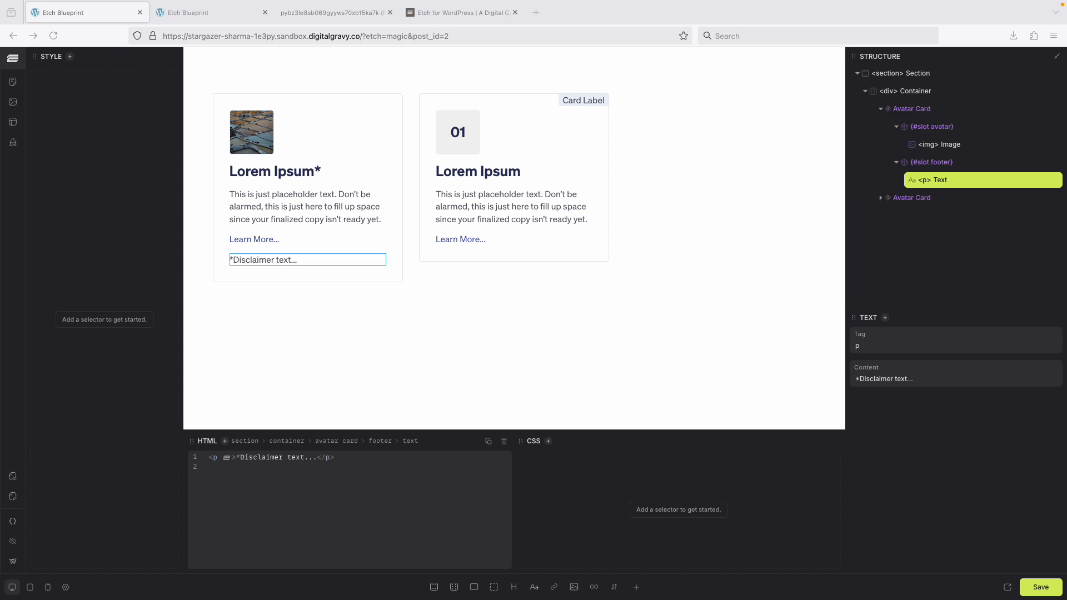
# Give the footer paragraph a new class named disclaimer.
pyautogui.click(296, 261)
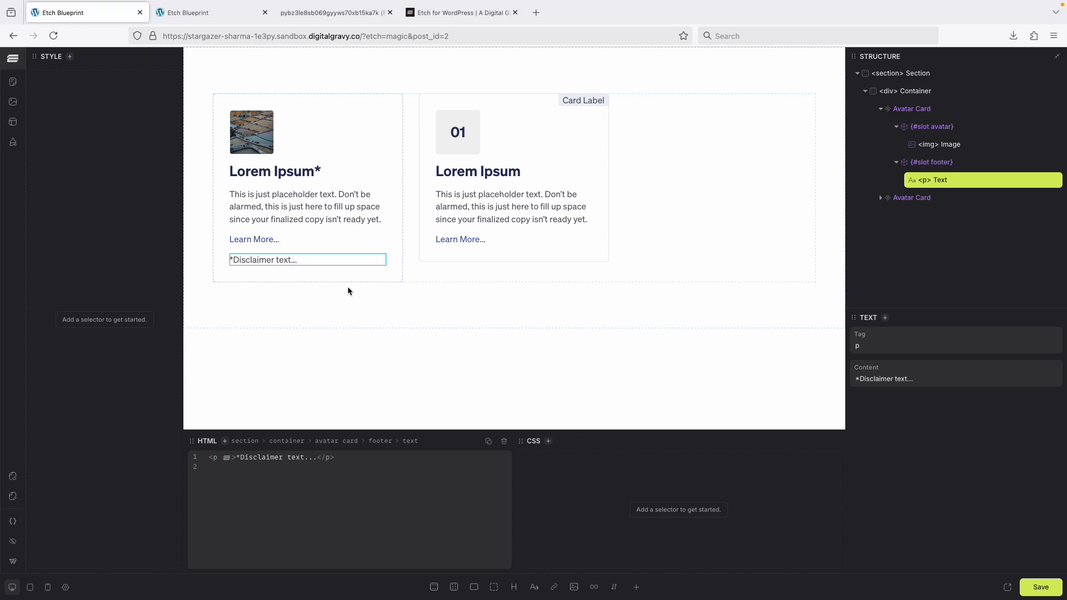
pyautogui.click(550, 443)
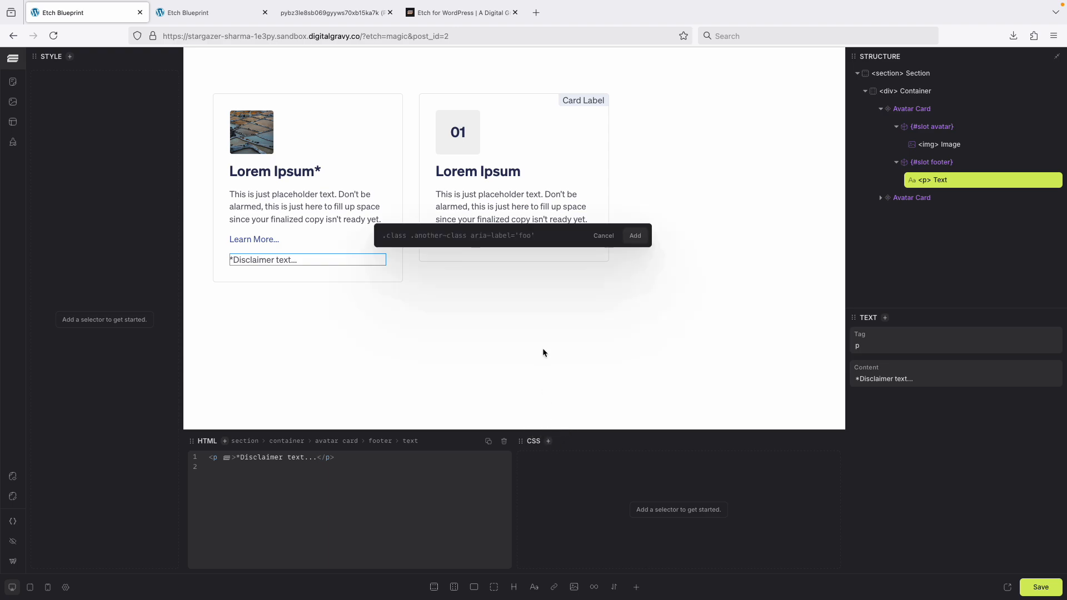
pyautogui.write('.disclaimer')
pyautogui.press('Return')
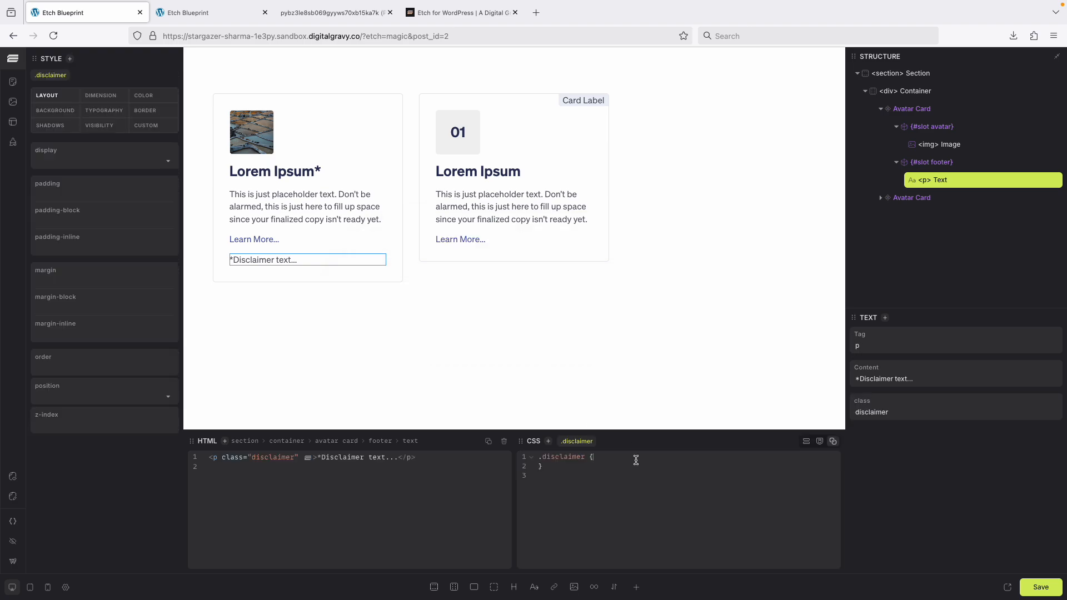
# Style the .disclaimer class with font-size 12px and margin-top 1em.
pyautogui.write('ont=-')
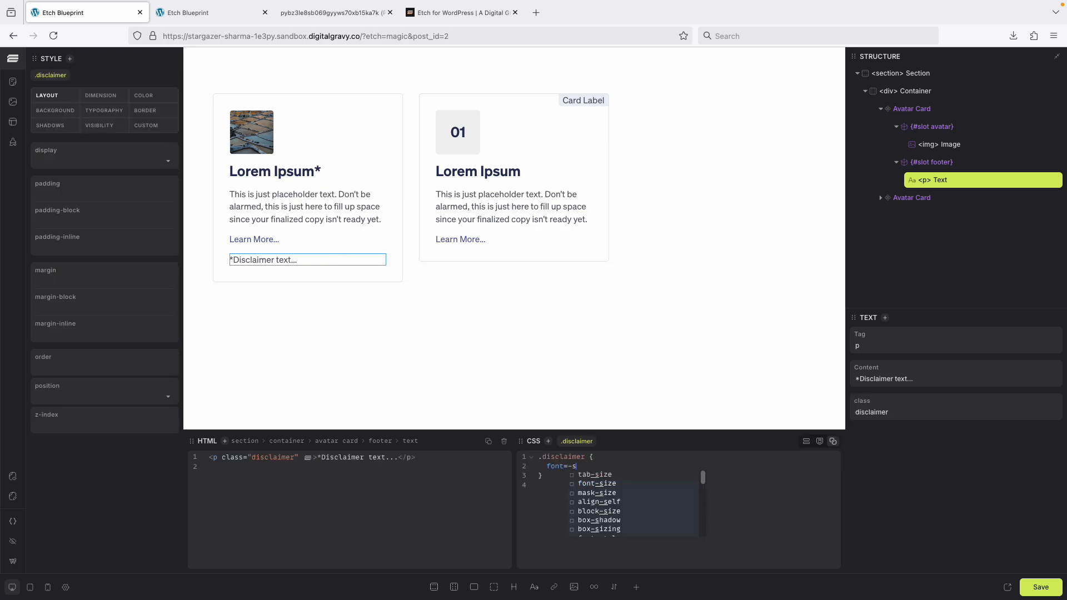
pyautogui.write('sioze')
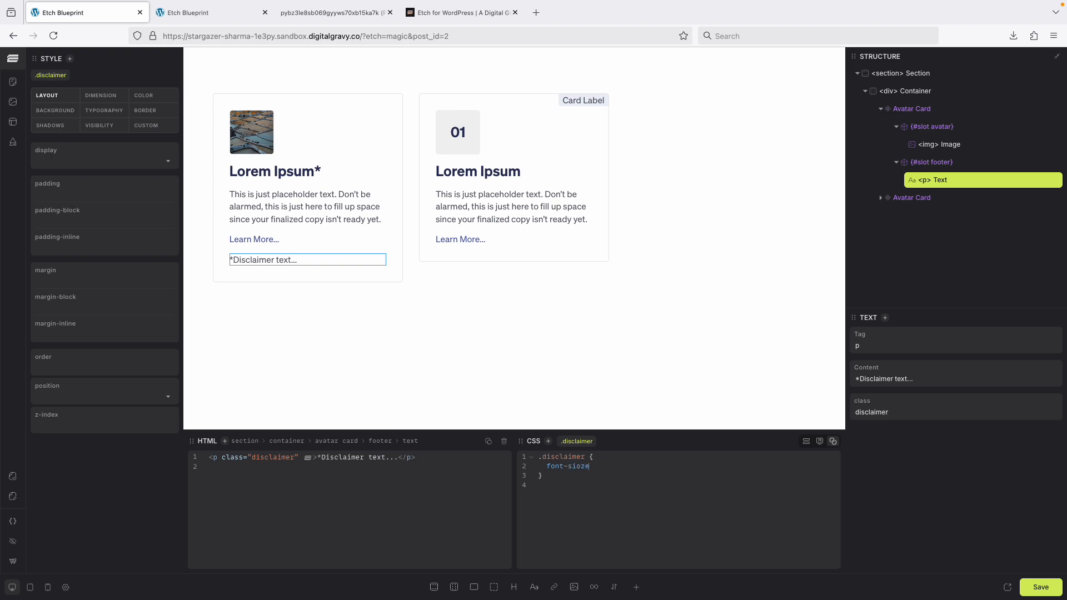
pyautogui.press('BackSpace')
pyautogui.write('ze: 12')
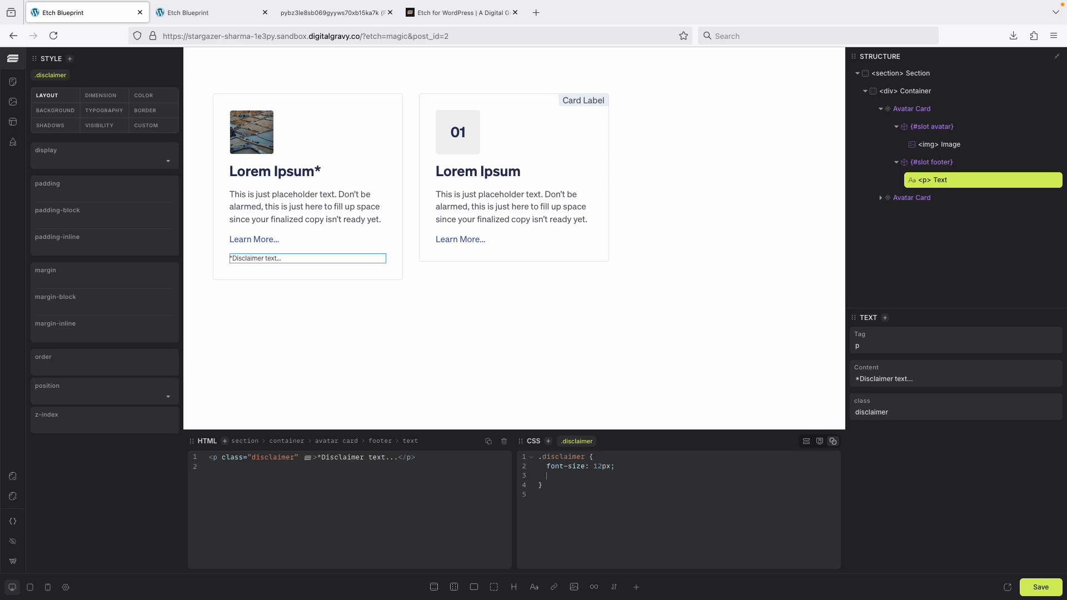
pyautogui.write('margin-')
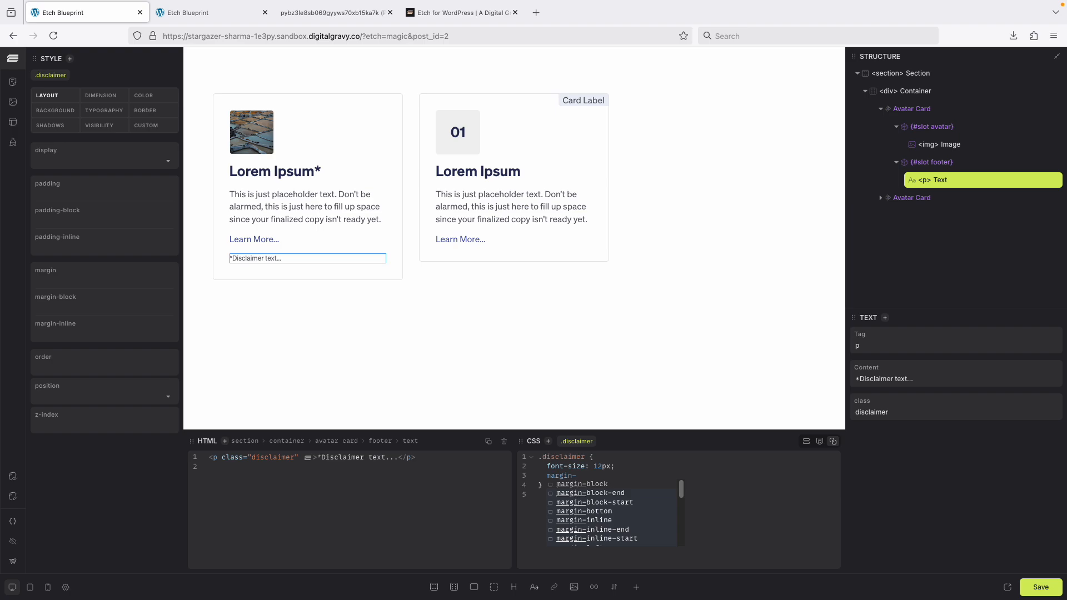
pyautogui.write('top: ')
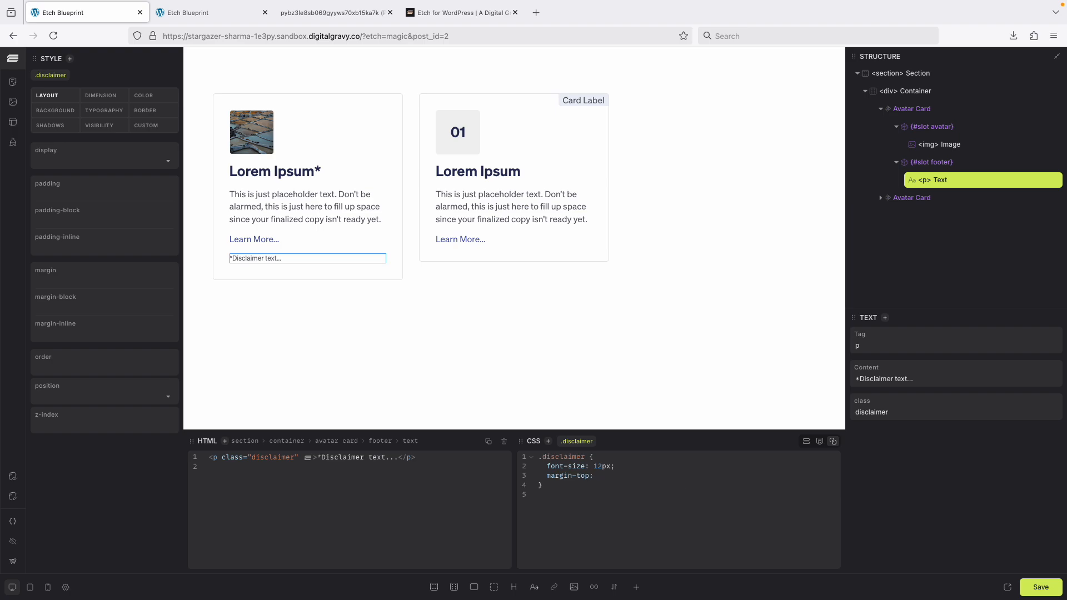
pyautogui.write('1')
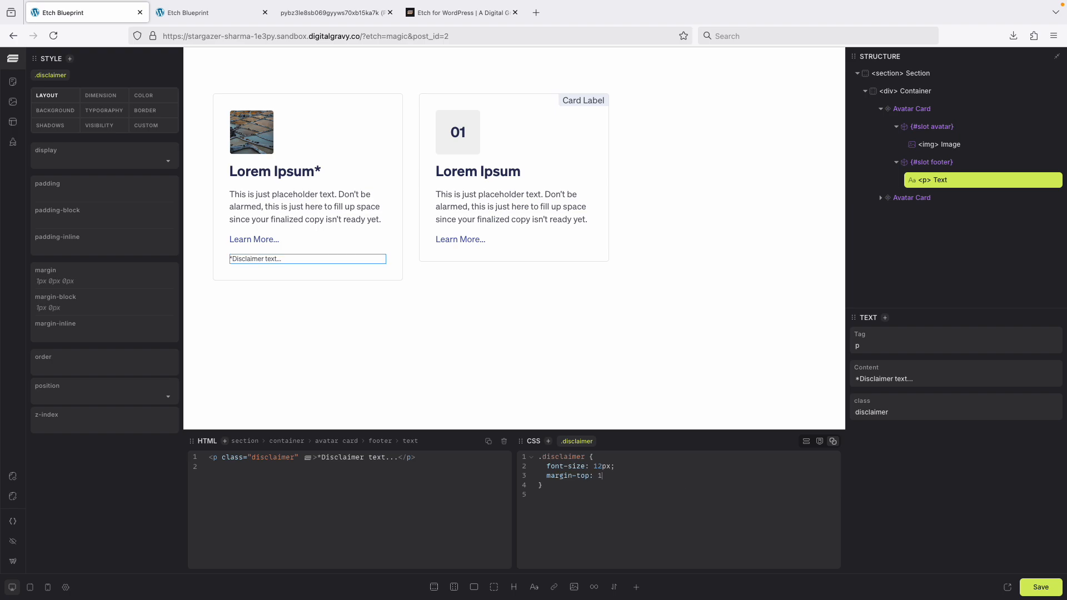
pyautogui.write('em;')
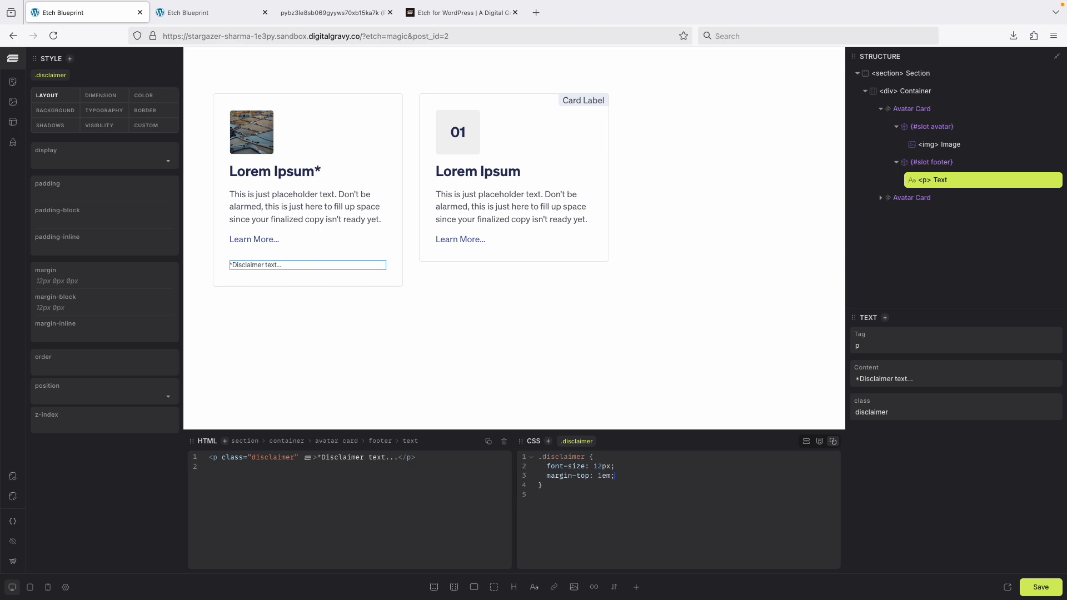
pyautogui.click(479, 328)
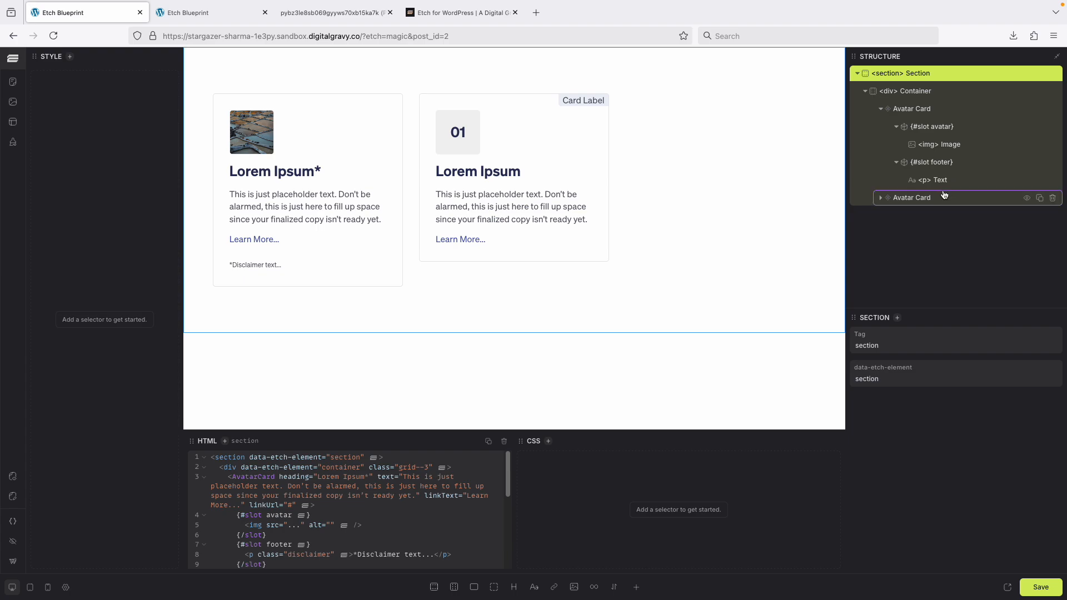
# Add a footer slot to the second Avatar Card and move the disclaimer paragraph into it.
pyautogui.click(882, 199)
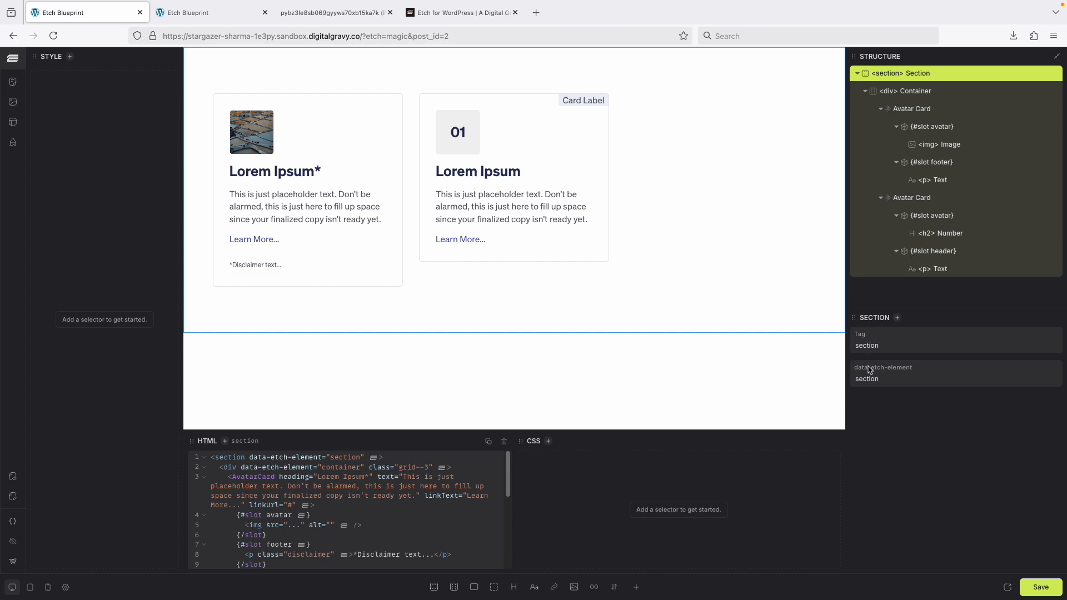
pyautogui.click(923, 199)
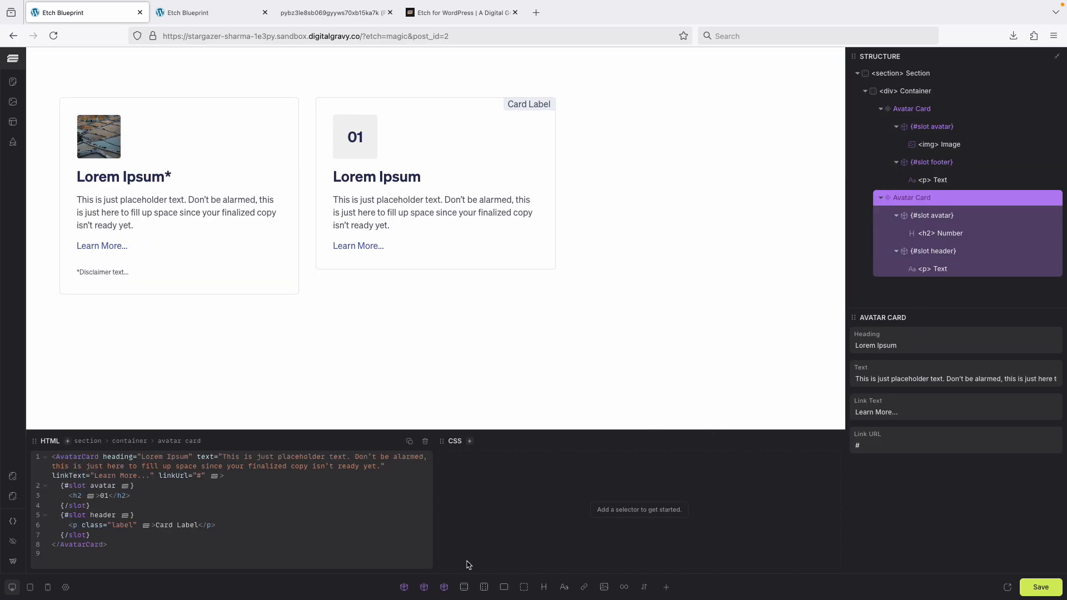
pyautogui.click(444, 587)
pyautogui.scroll(-1, 990, 245)
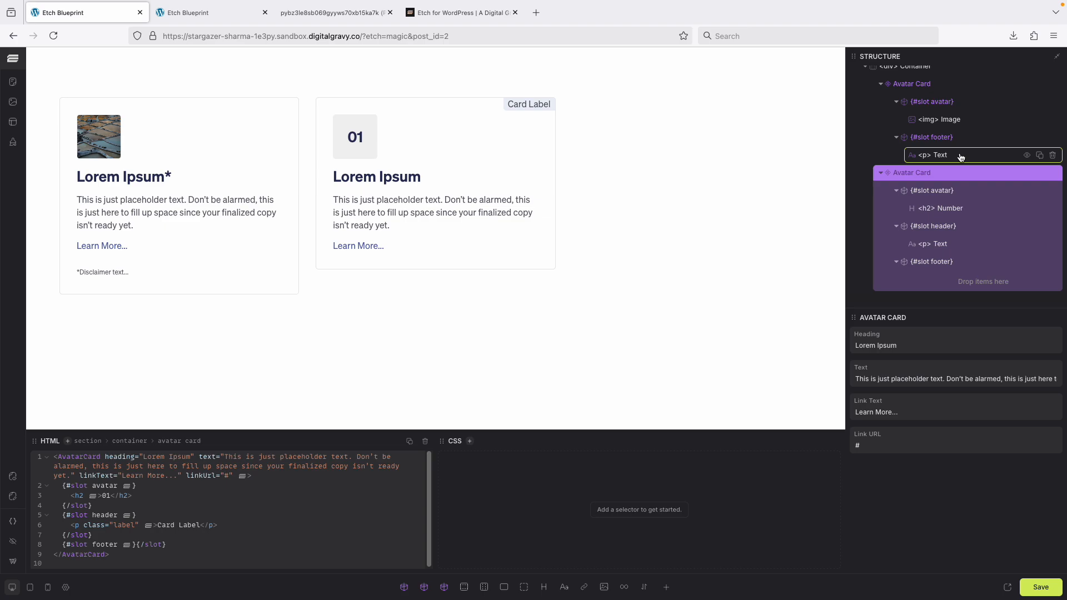
pyautogui.moveTo(961, 157); pyautogui.dragTo(964, 278)
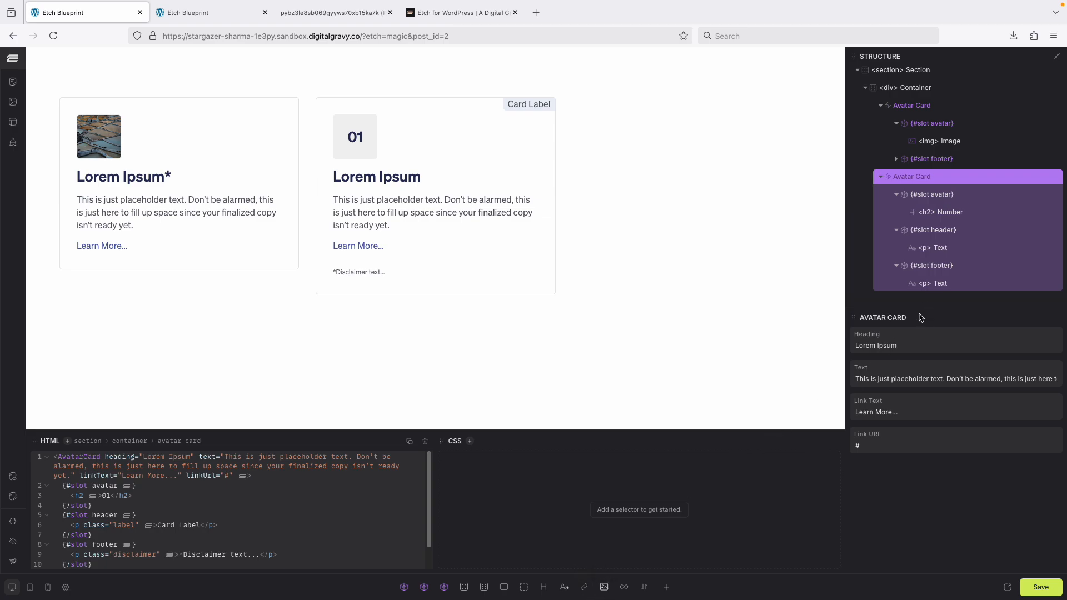
pyautogui.click(604, 587)
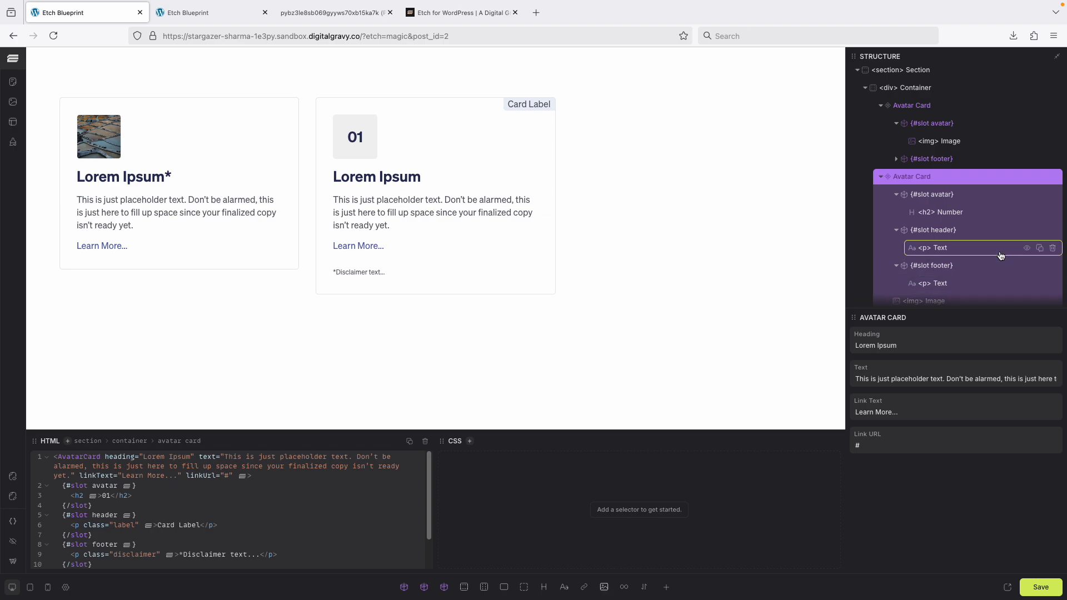
pyautogui.scroll(-1, 926, 255)
pyautogui.moveTo(925, 293); pyautogui.dragTo(914, 305)
pyautogui.scroll(-2, 478, 325)
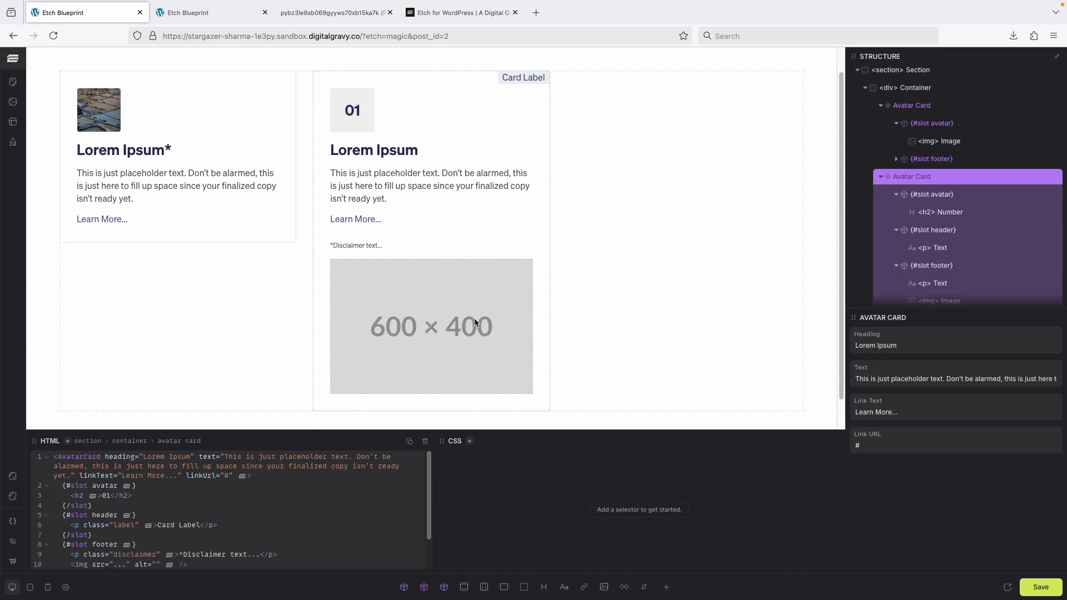
pyautogui.scroll(-1, 901, 281)
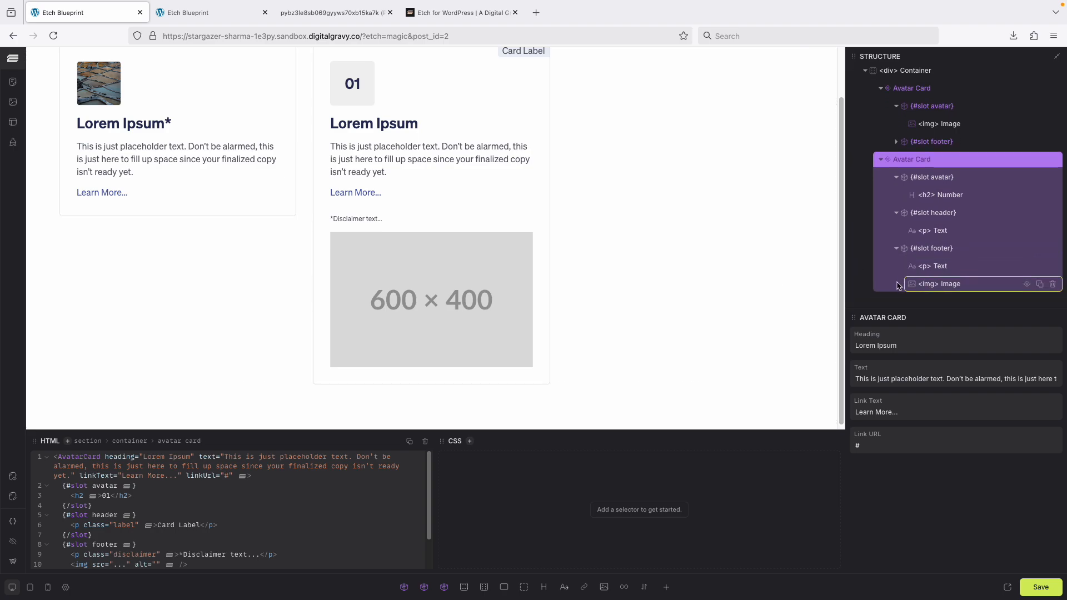
pyautogui.scroll(1, 398, 295)
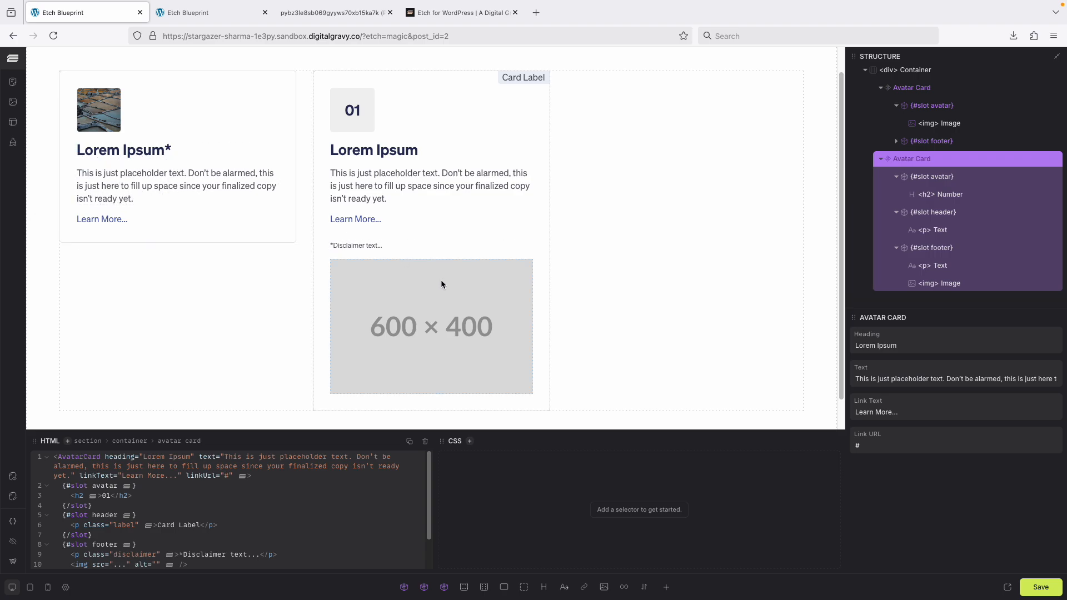
pyautogui.scroll(1, 417, 321)
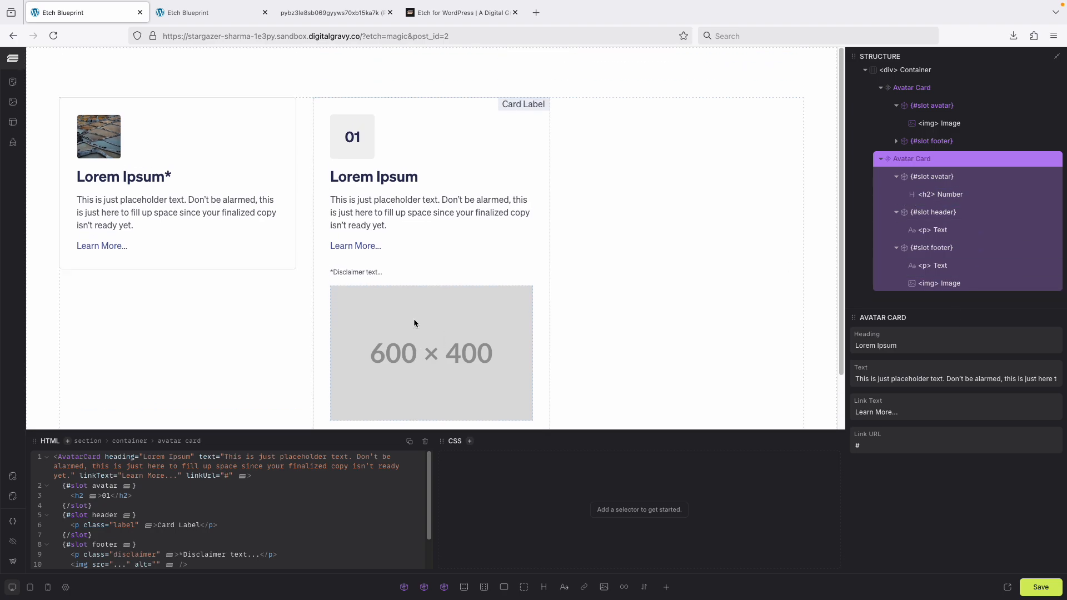
pyautogui.scroll(-2, 414, 322)
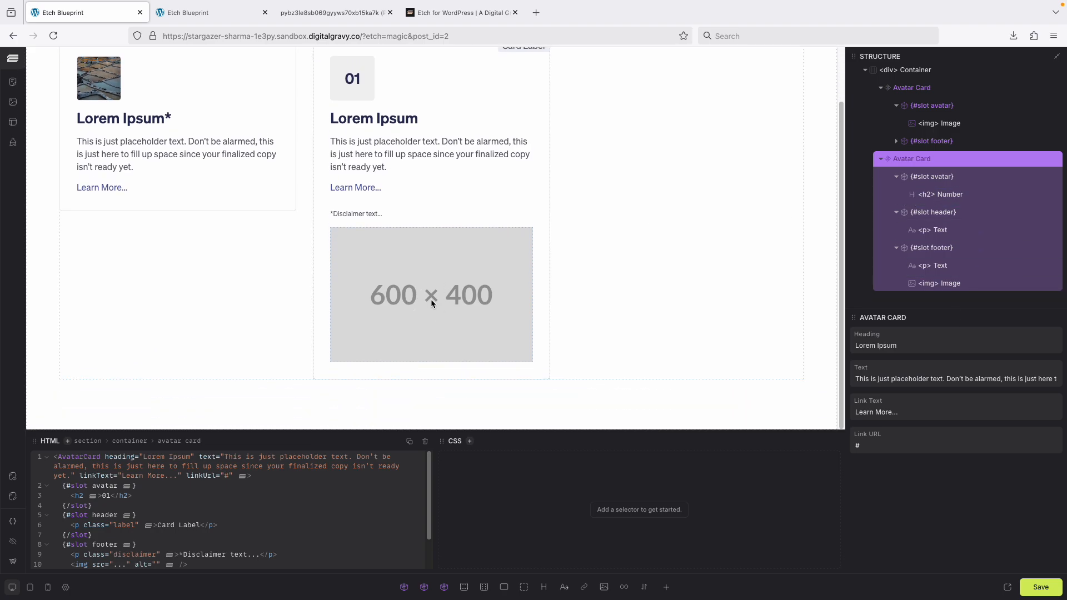
pyautogui.click(431, 302)
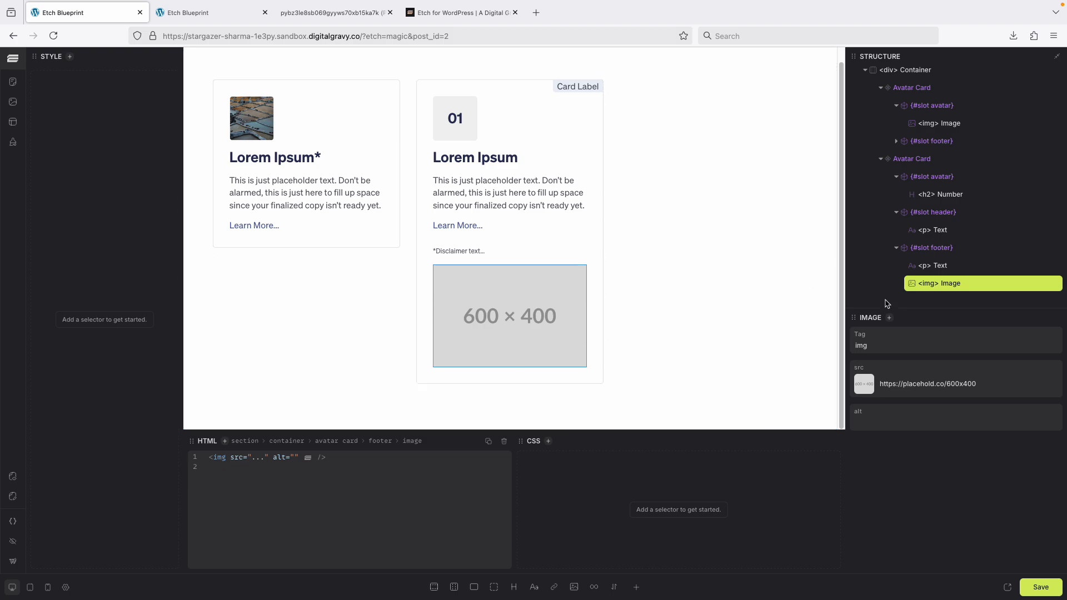
pyautogui.rightClick(968, 285)
pyautogui.click(983, 343)
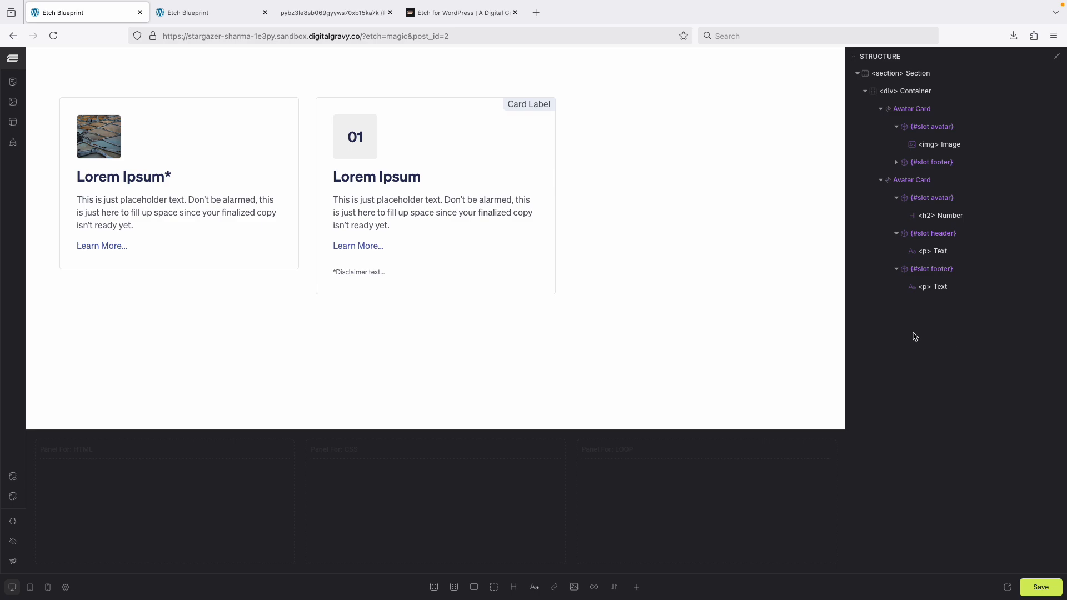
# Move the disclaimer paragraph back into the first card's footer slot.
pyautogui.click(947, 290)
pyautogui.moveTo(947, 289); pyautogui.dragTo(955, 177)
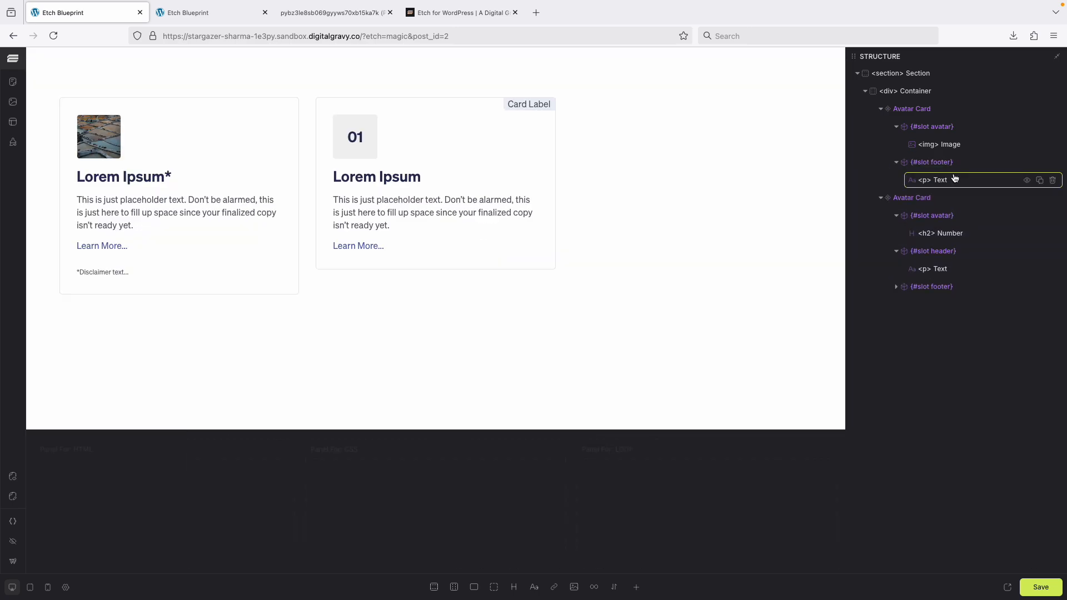